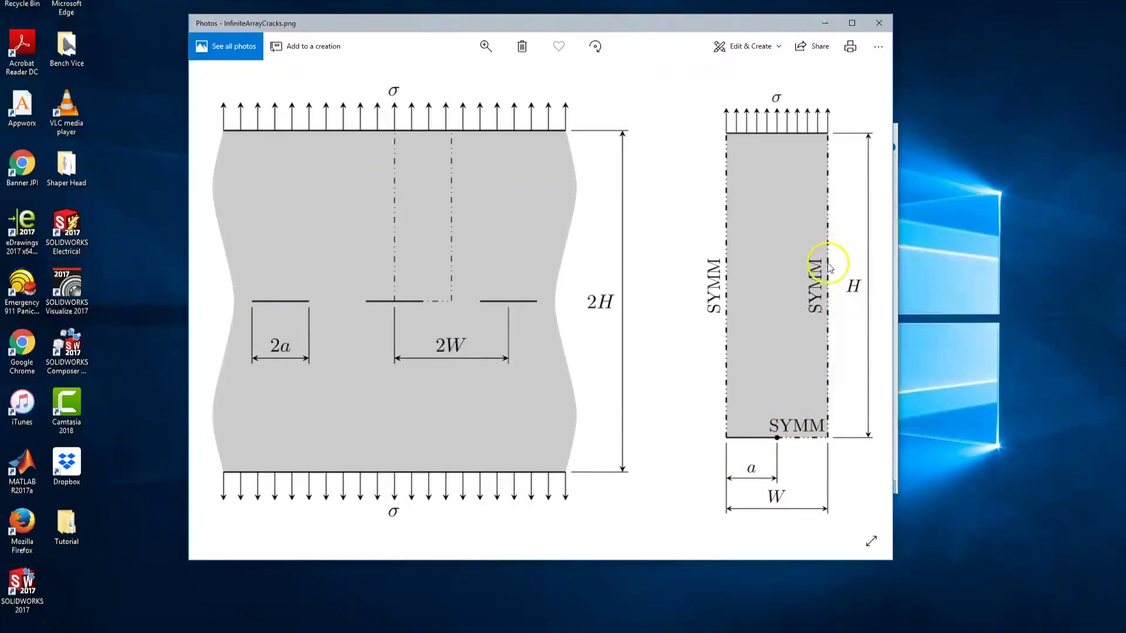
Open the Tutorial folder on the desktop and select its Infinite_Array_of_Cracks folder
click(69, 532)
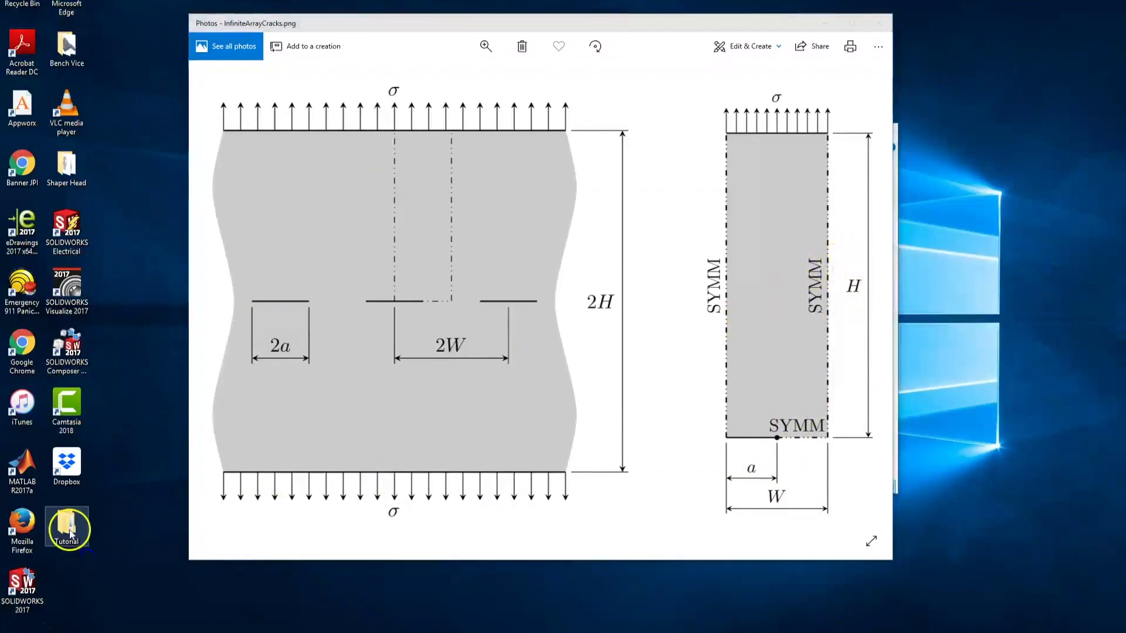
double_click(64, 522)
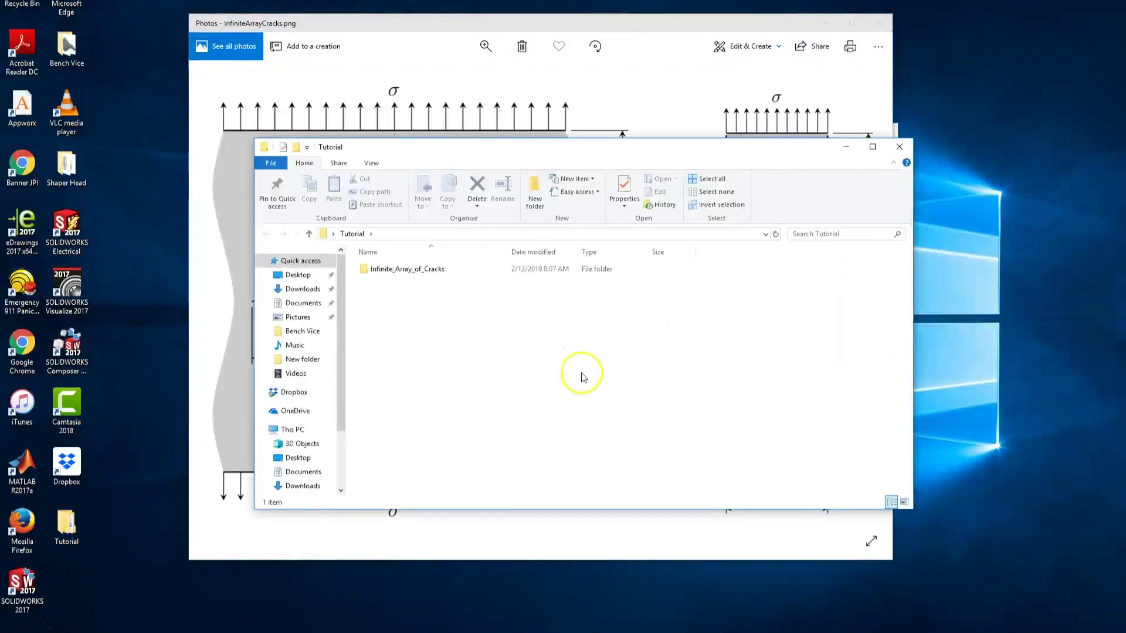
click(420, 270)
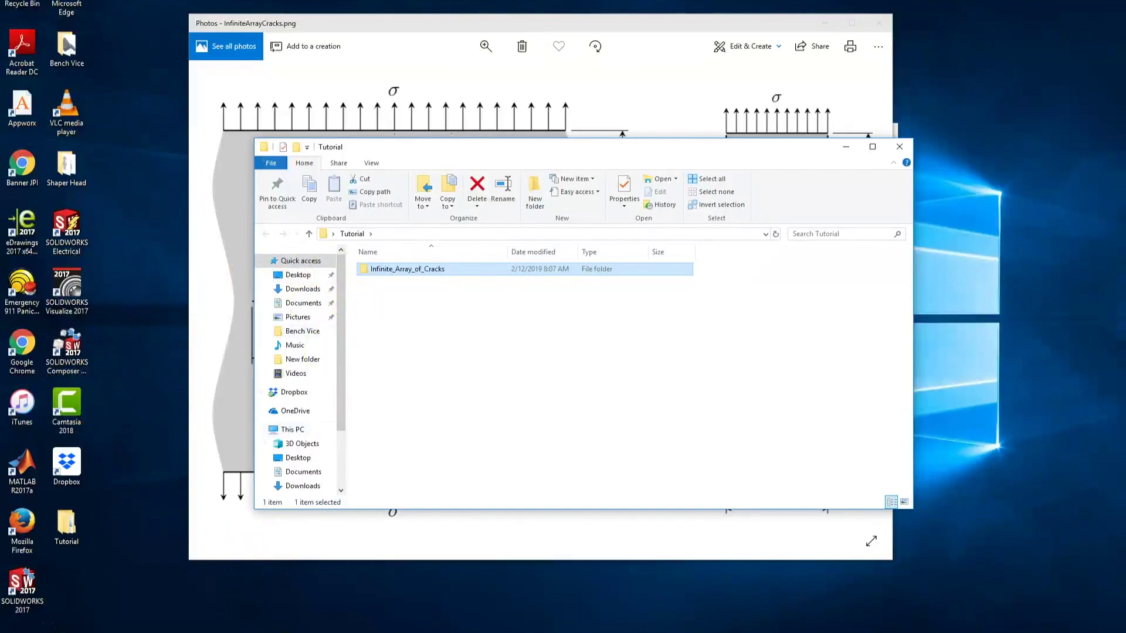
Switch to Abaqus/CAE and set the work directory to the Infinite_Array_of_Cracks folder inside Tutorial on the Desktop
click(246, 609)
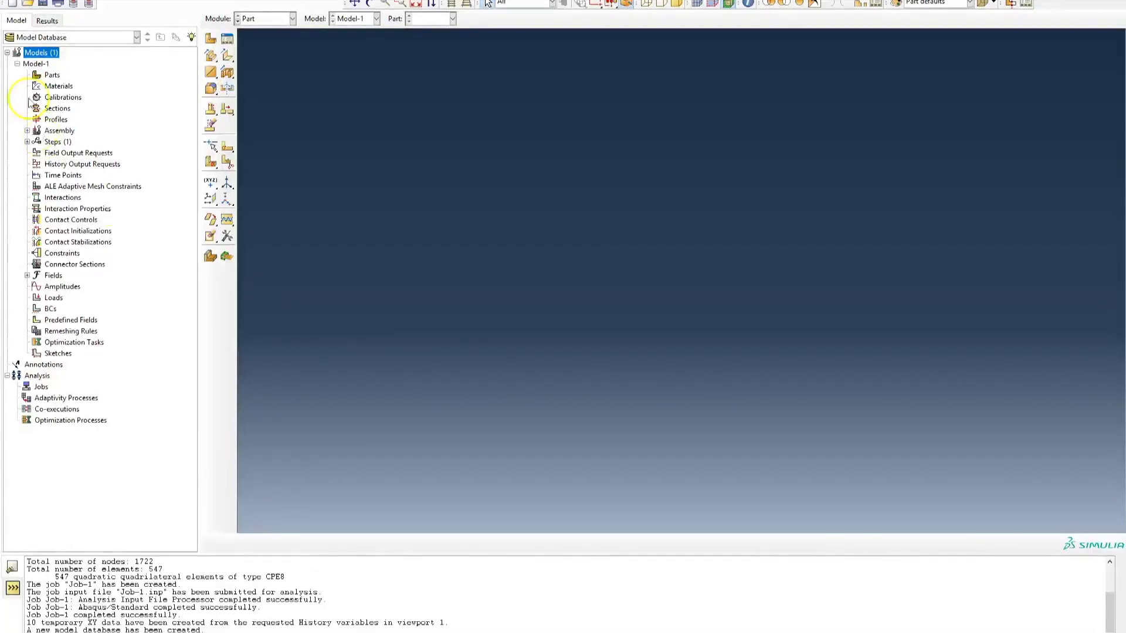
click(13, 0)
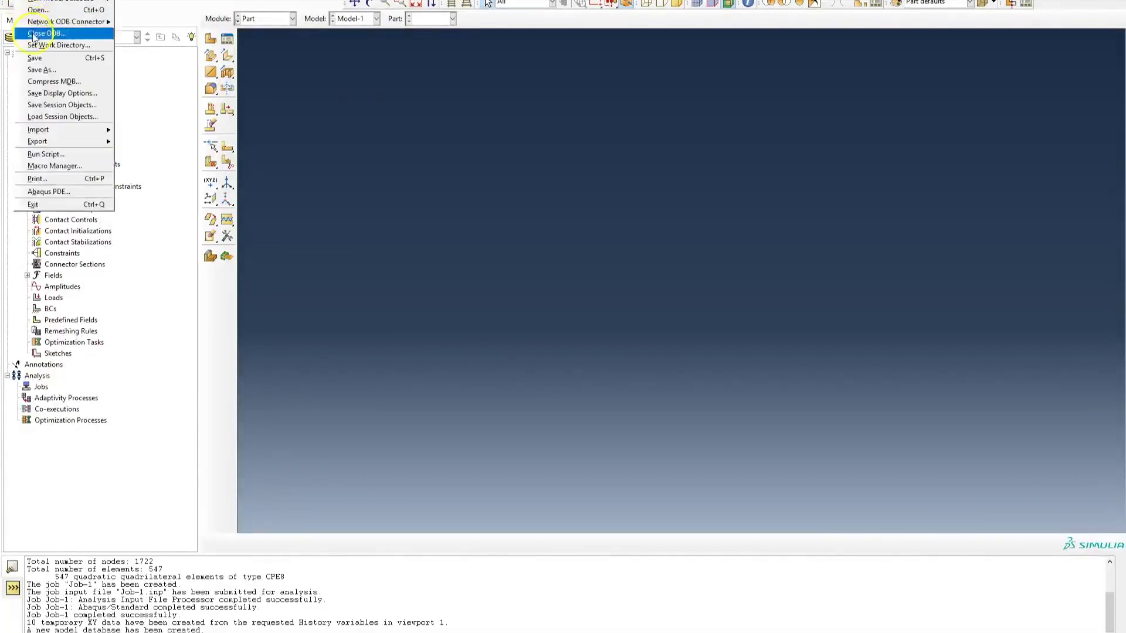
click(58, 45)
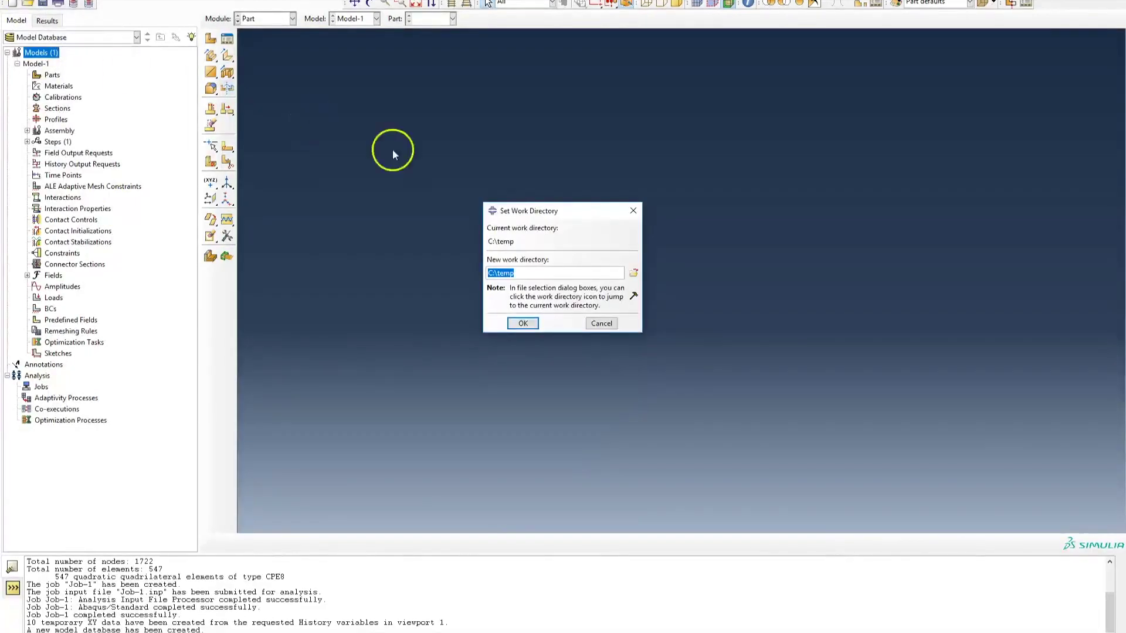
click(635, 274)
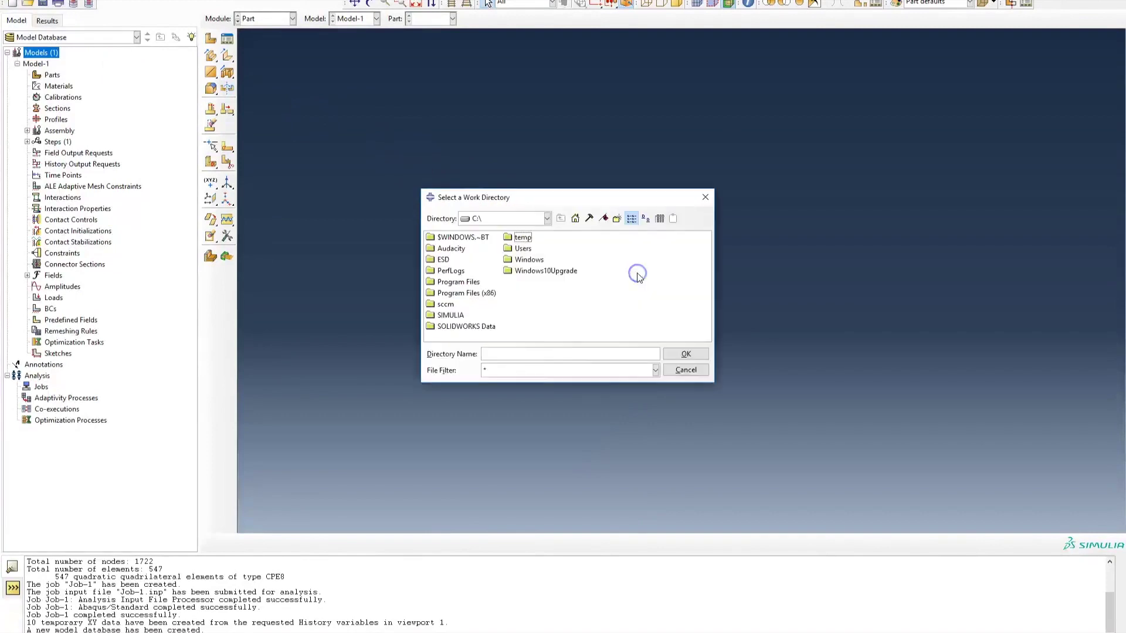
click(575, 218)
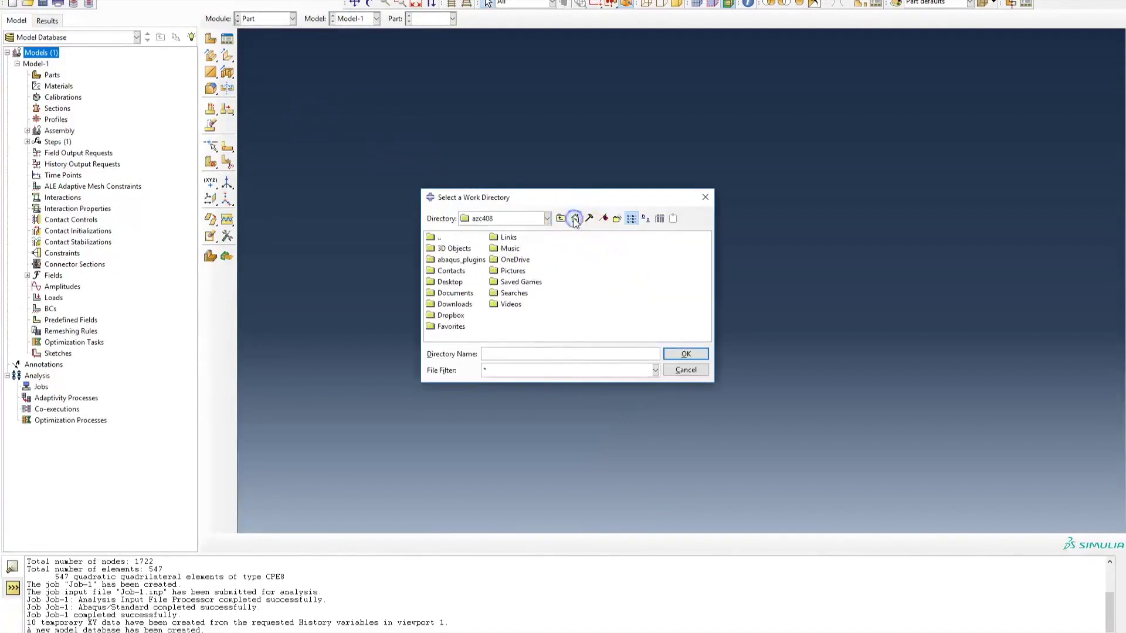
click(451, 282)
double_click(456, 282)
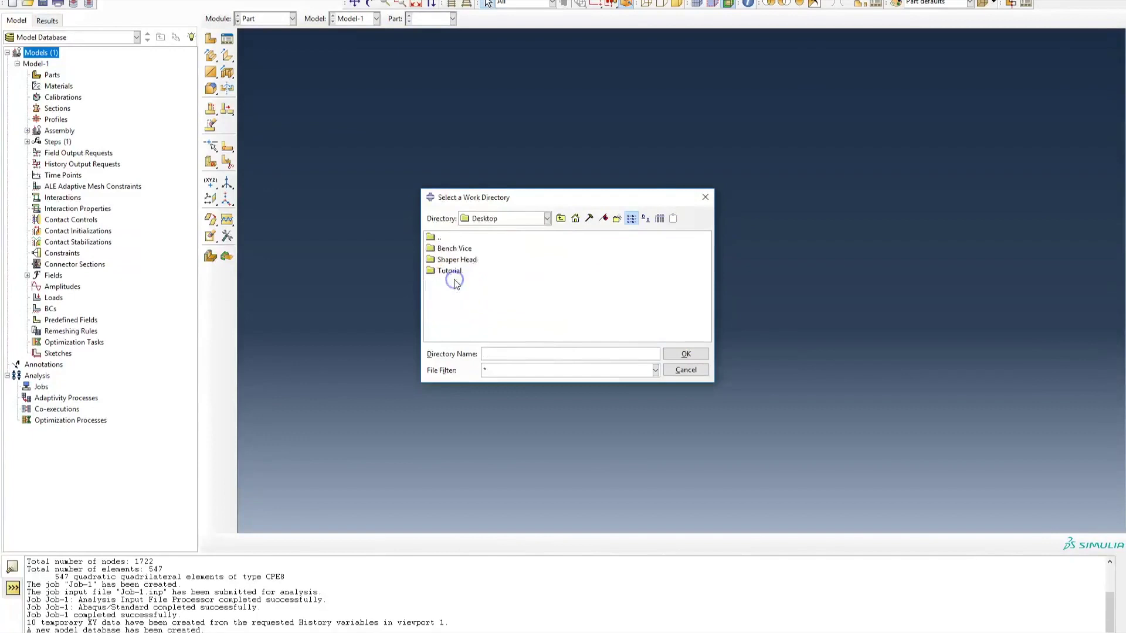
double_click(453, 269)
click(471, 249)
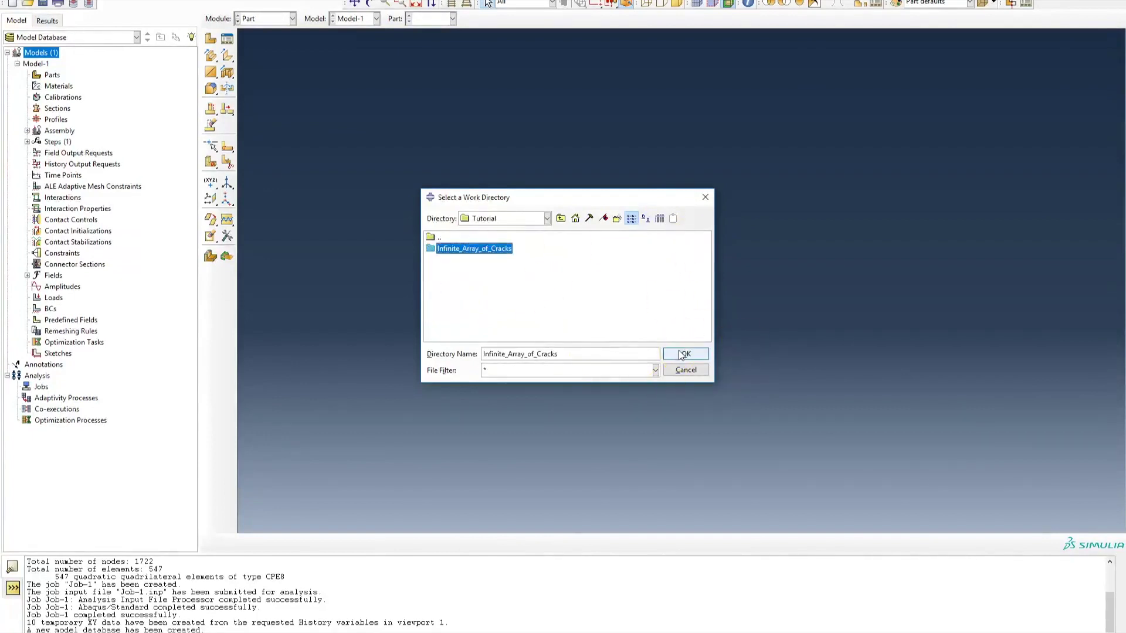
click(702, 354)
click(693, 355)
click(524, 323)
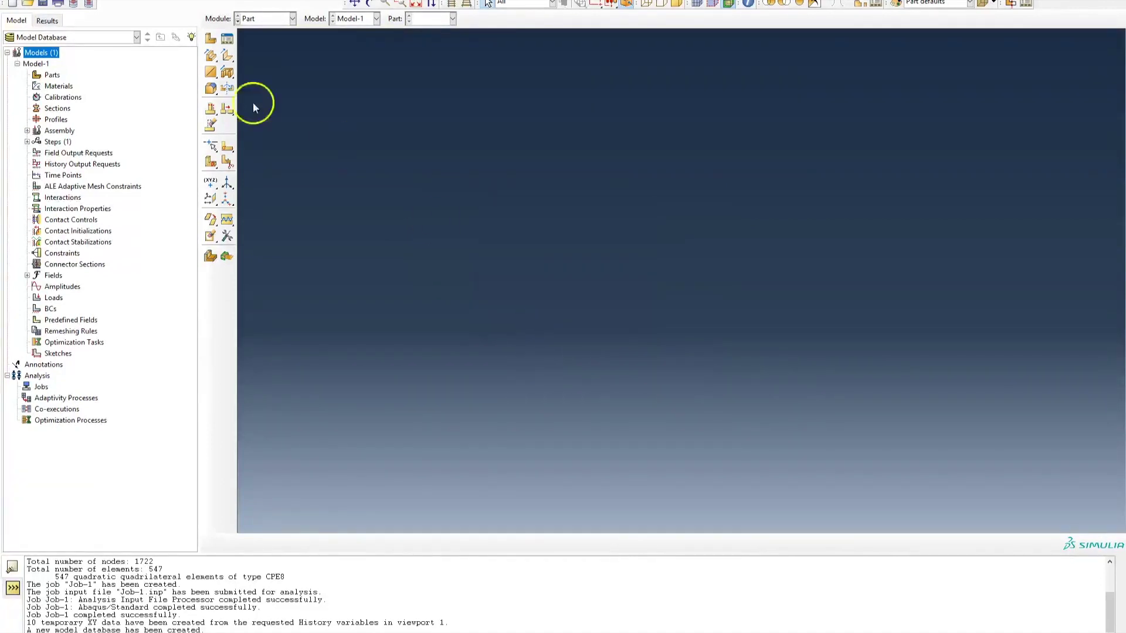
Rename Model-1 to Infinte_Array_of_Cracks
right_click(35, 63)
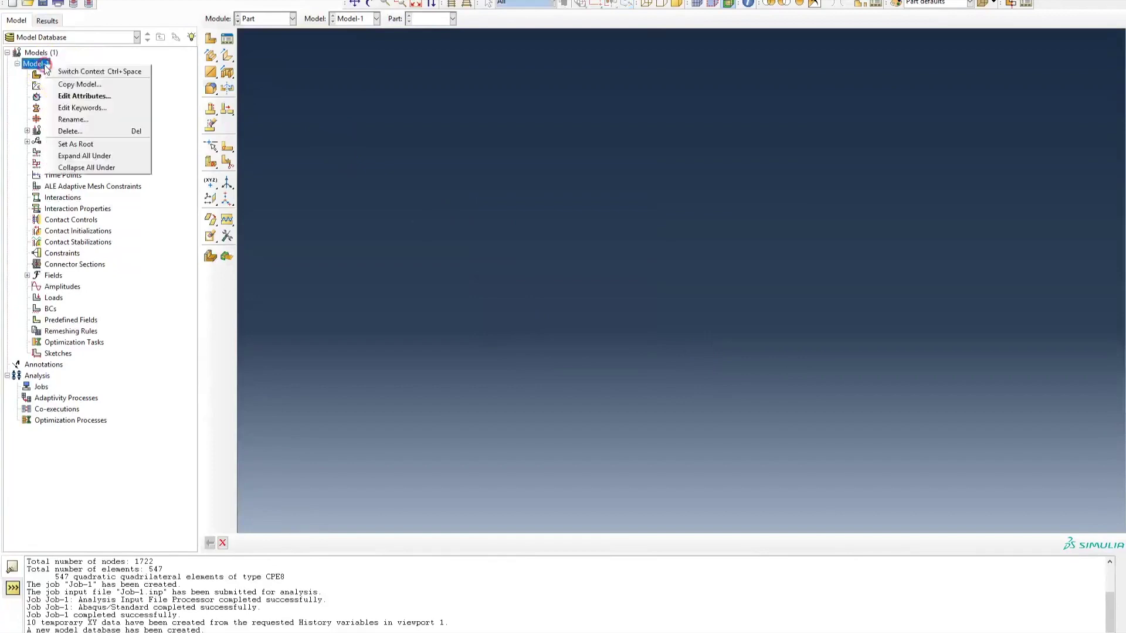
click(103, 120)
text(Infinte_Array)
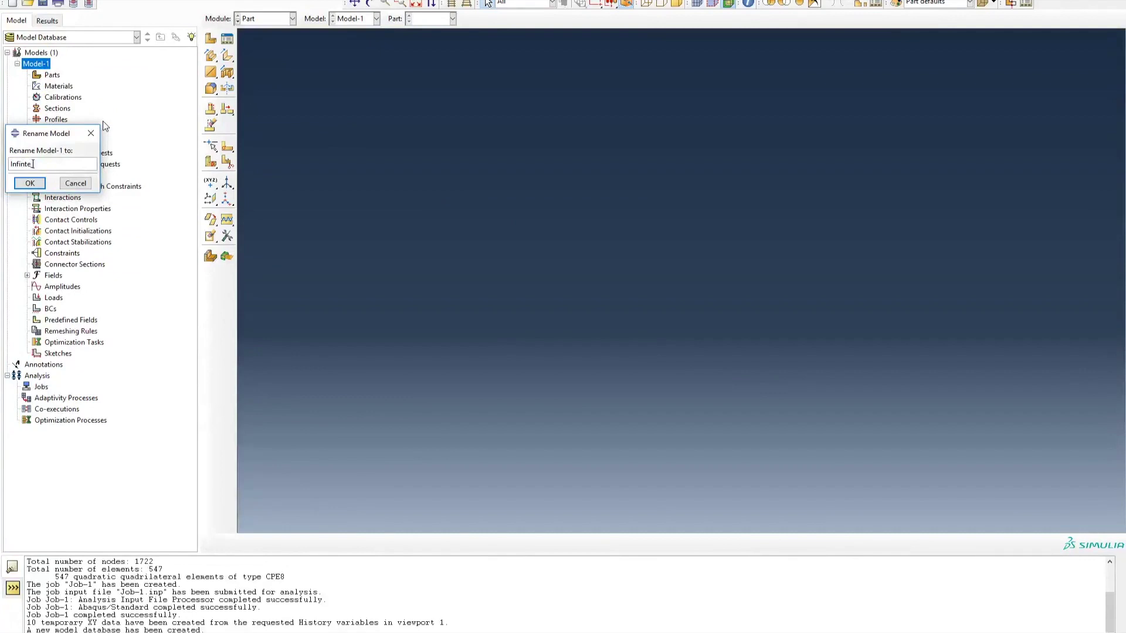
text(_of_Cracks)
click(30, 183)
Create a 2D planar deformable shell part named edge_cracked_plate and open its section sketch
double_click(51, 75)
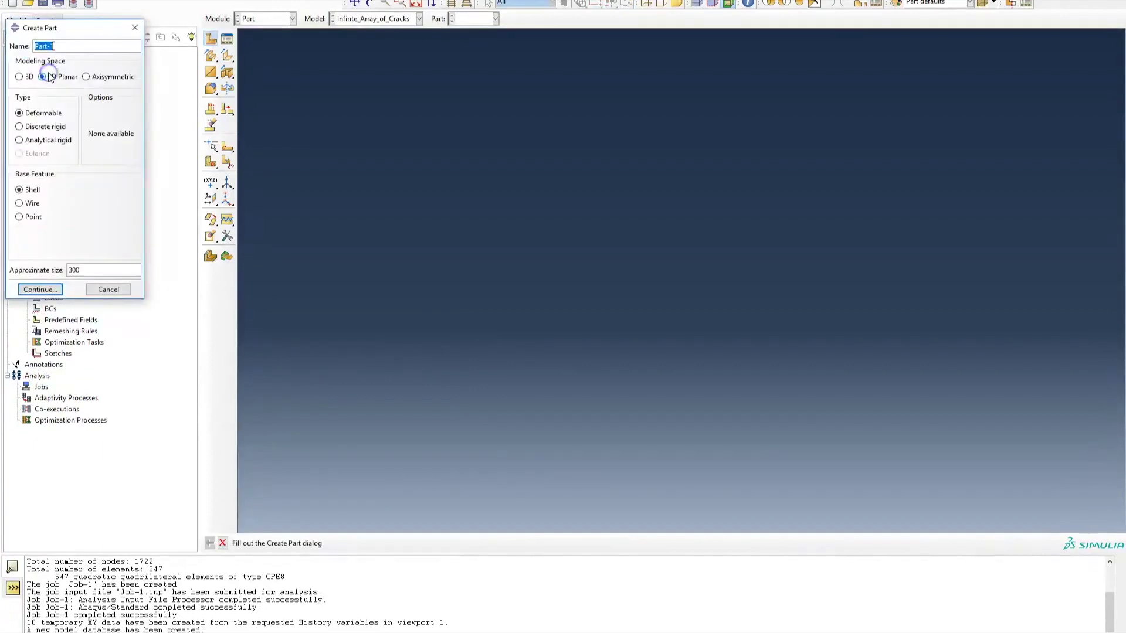
click(61, 46)
text(edge_)
key(Return)
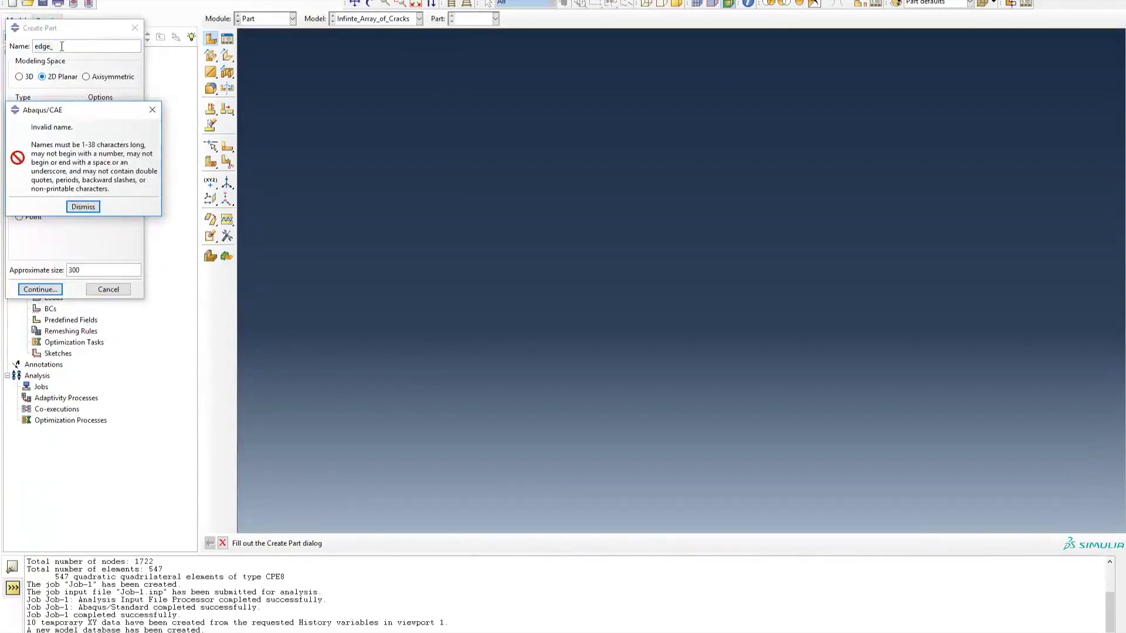
click(152, 109)
click(78, 44)
key(BackSpace)
text(_cracked_plate)
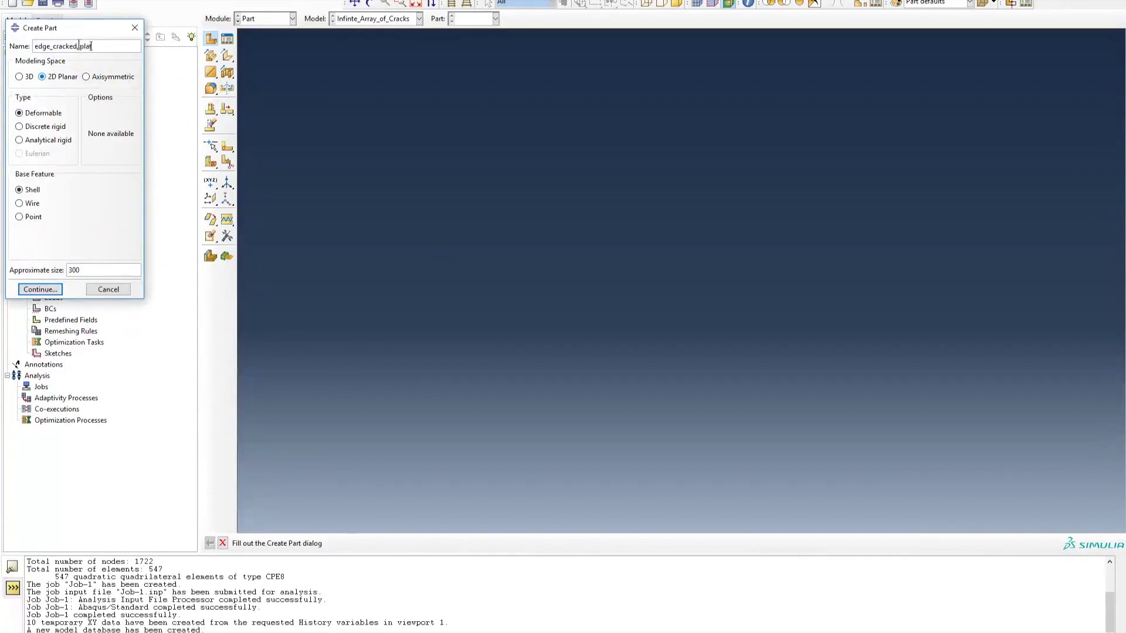
double_click(97, 268)
click(46, 291)
click(47, 291)
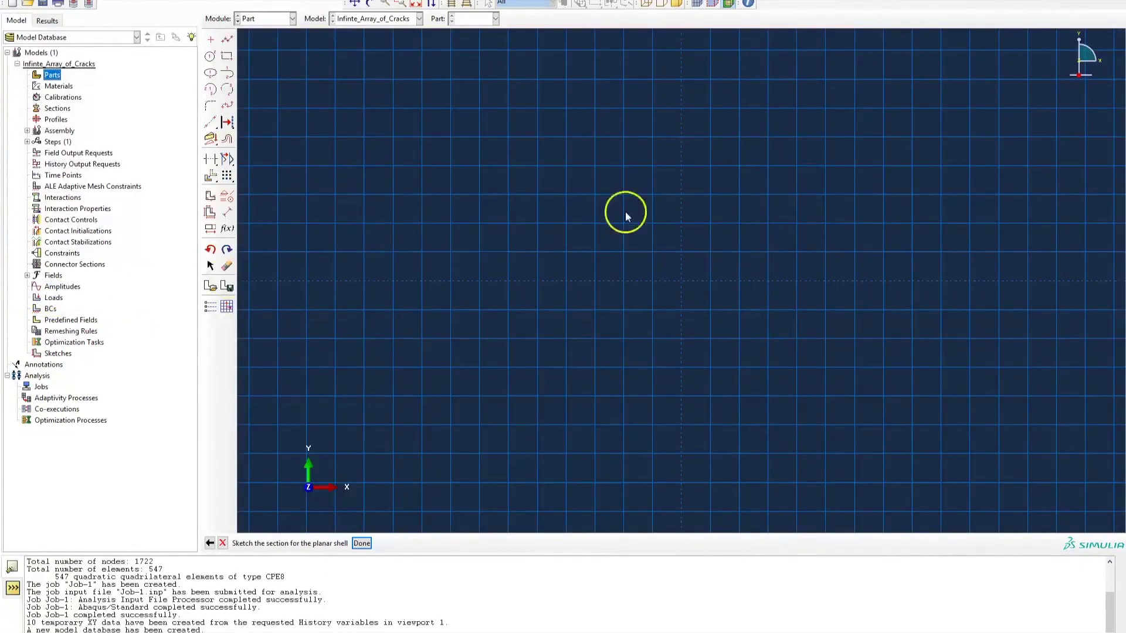
Sketch a rectangle from the origin to the opposite corner 100,300 and finish the section to create the plate
mouse_move(761, 185)
ctrl+alt+middle_down()
mouse_move(589, 305)
mouse_move(551, 346)
ctrl+alt+middle_up()
click(384, 246)
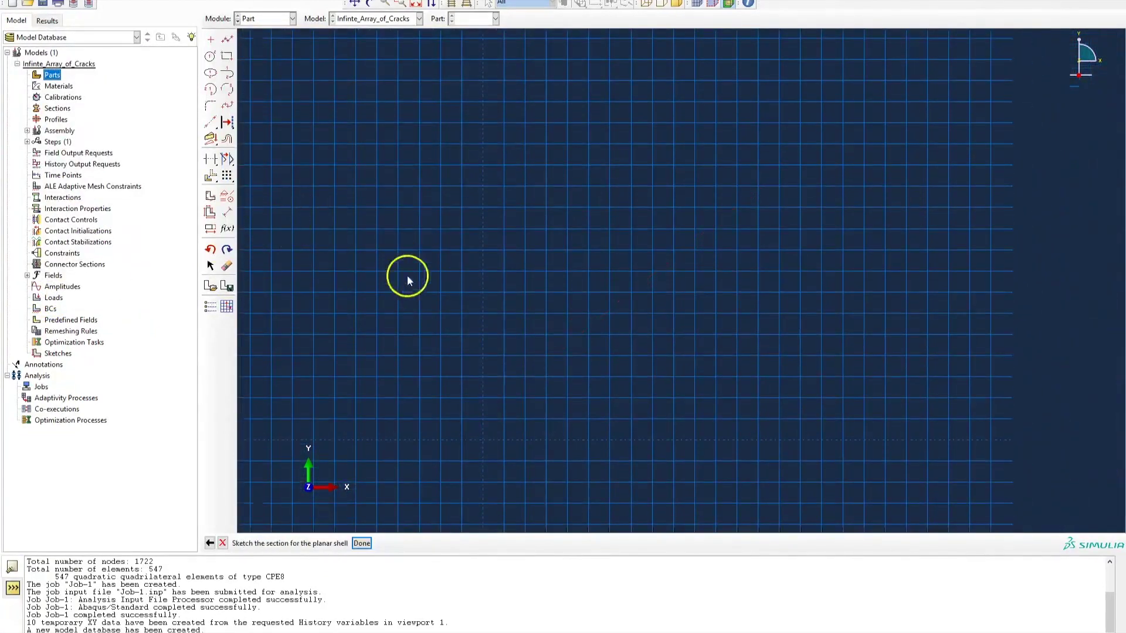
click(227, 57)
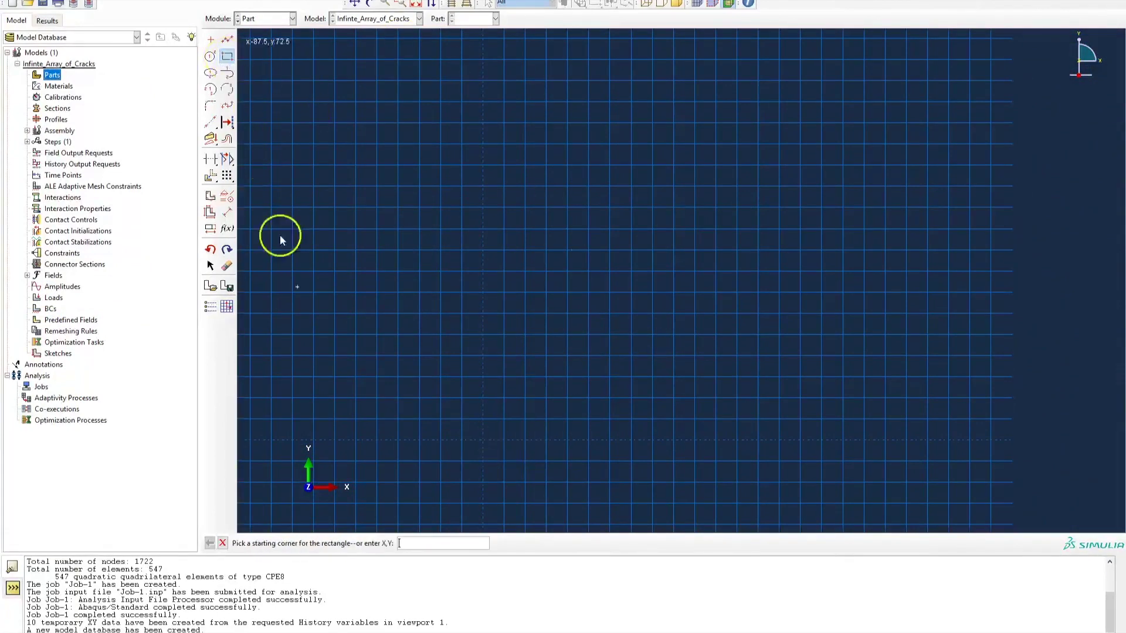
click(485, 440)
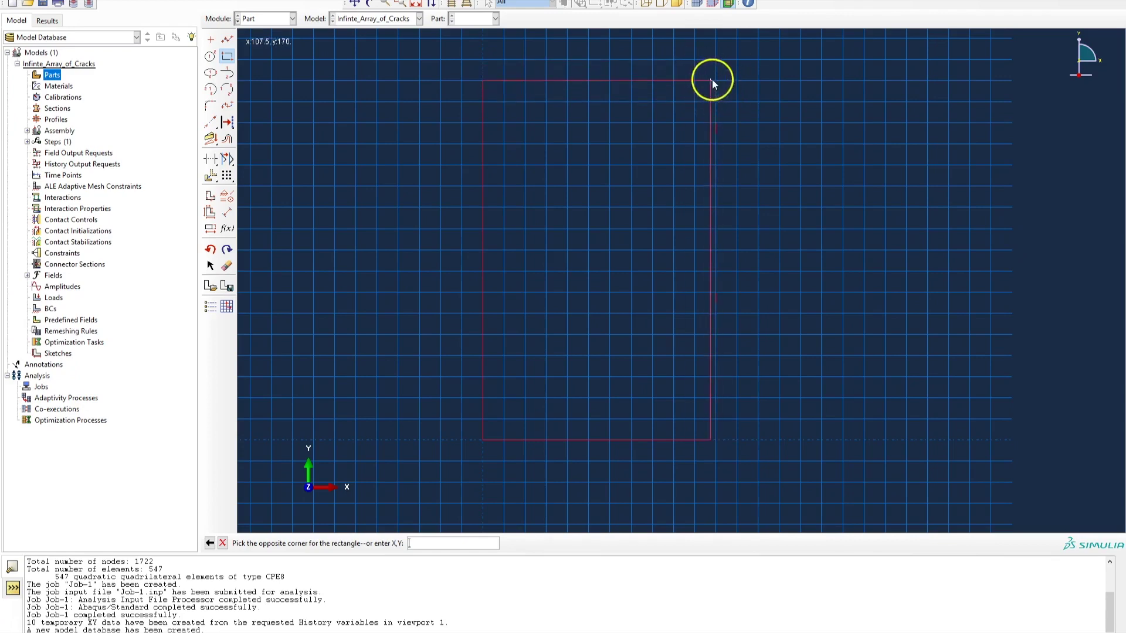
scroll(716, 79, down, 1)
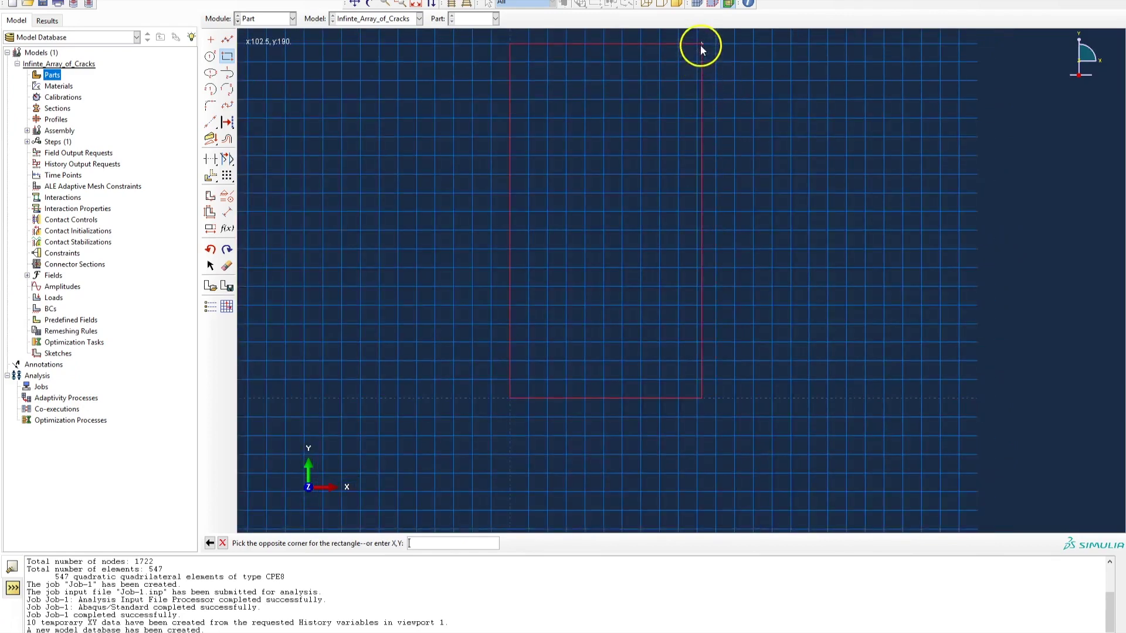
click(431, 544)
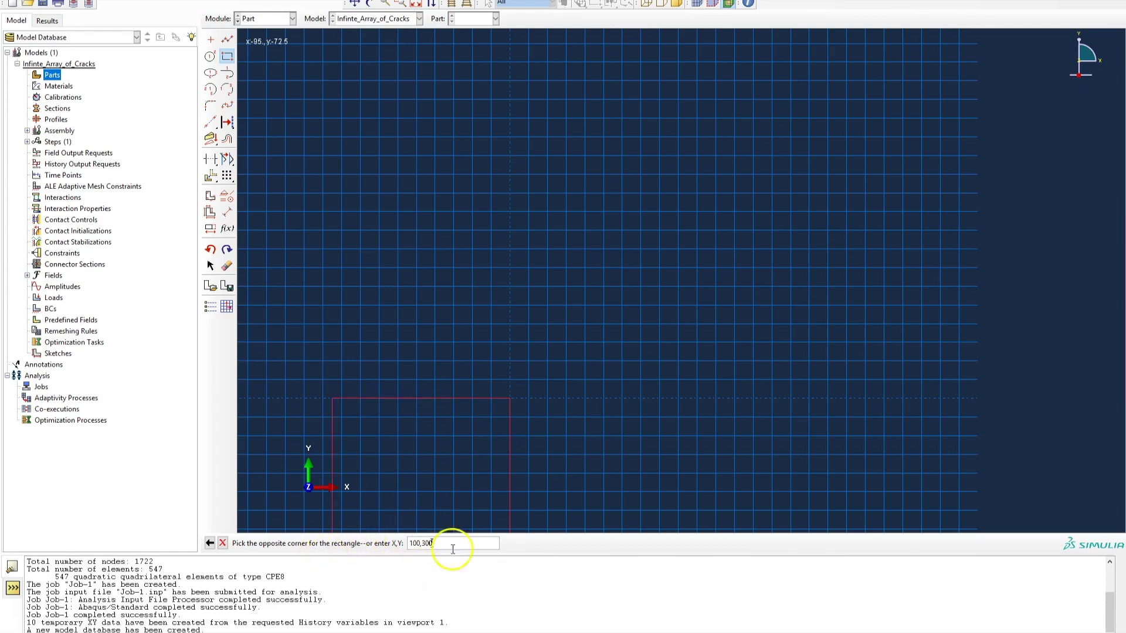
key(Return)
scroll(645, 339, down, 2)
scroll(639, 320, down, 1)
middle_drag(631, 301, 540, 367)
scroll(536, 384, up, 2)
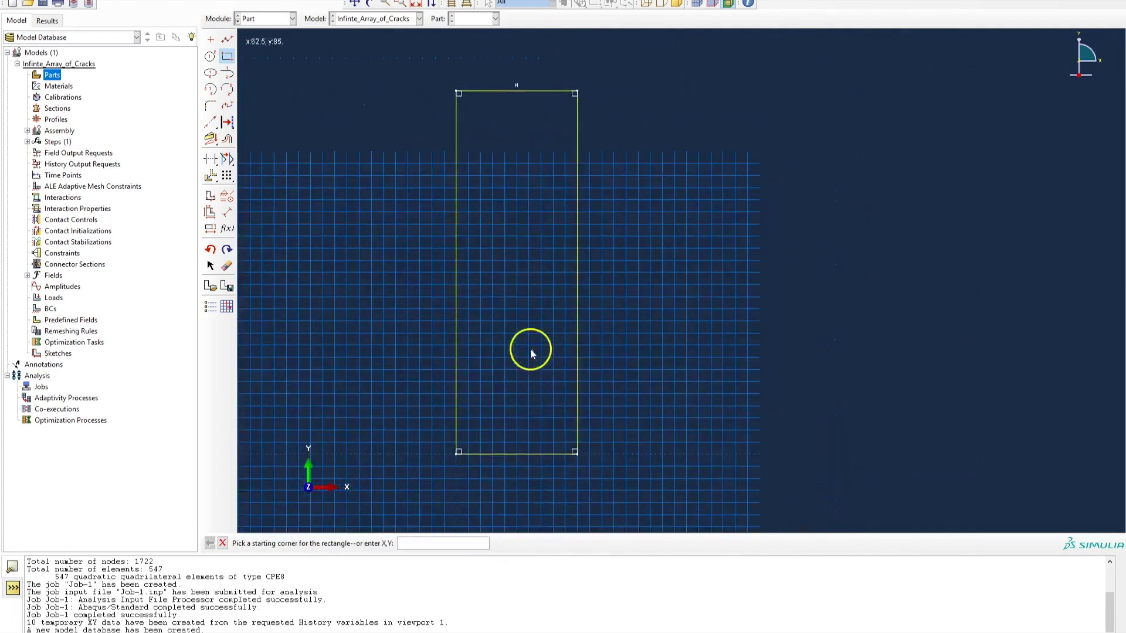
click(222, 544)
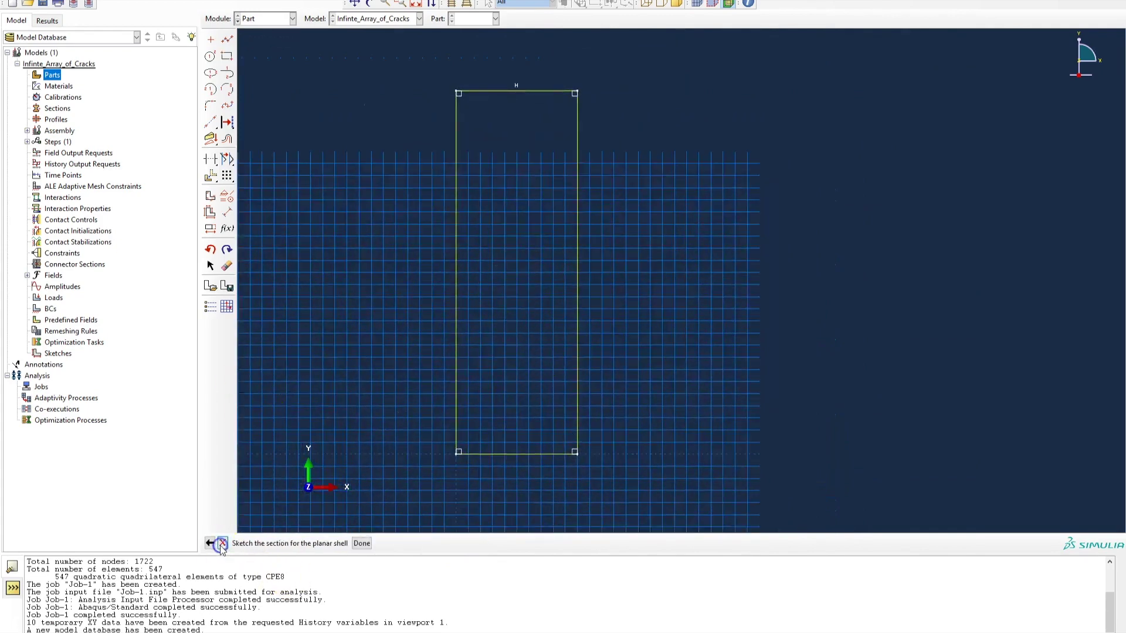
click(360, 544)
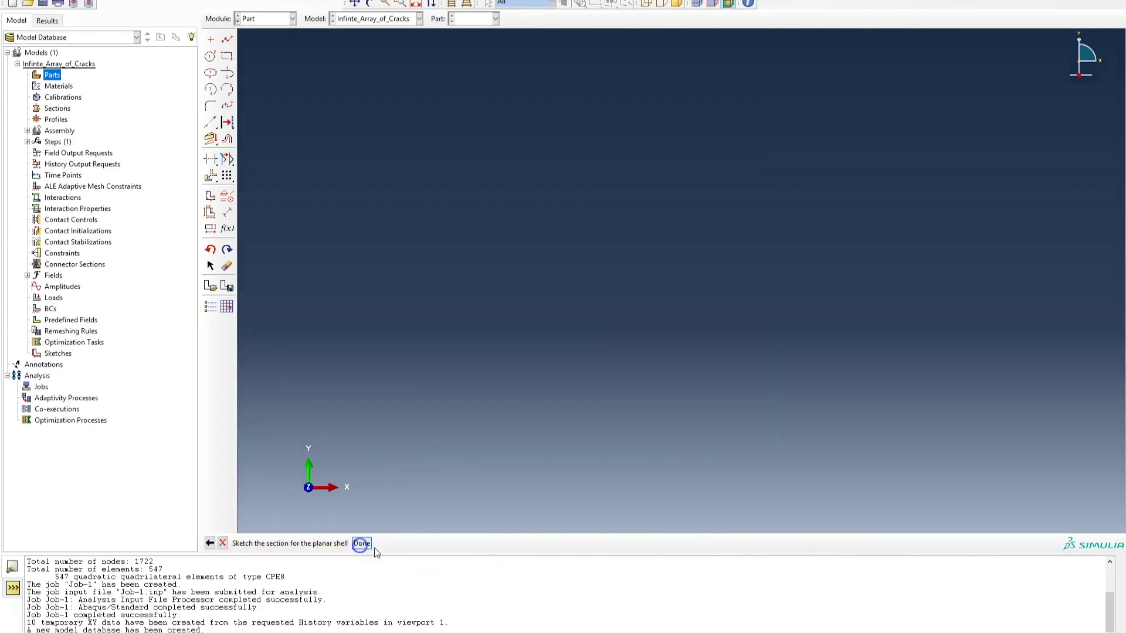
Start a face partition sketch on the plate and draw two concentric circles centred on the midpoint of its bottom edge
middle_drag(710, 308, 543, 314)
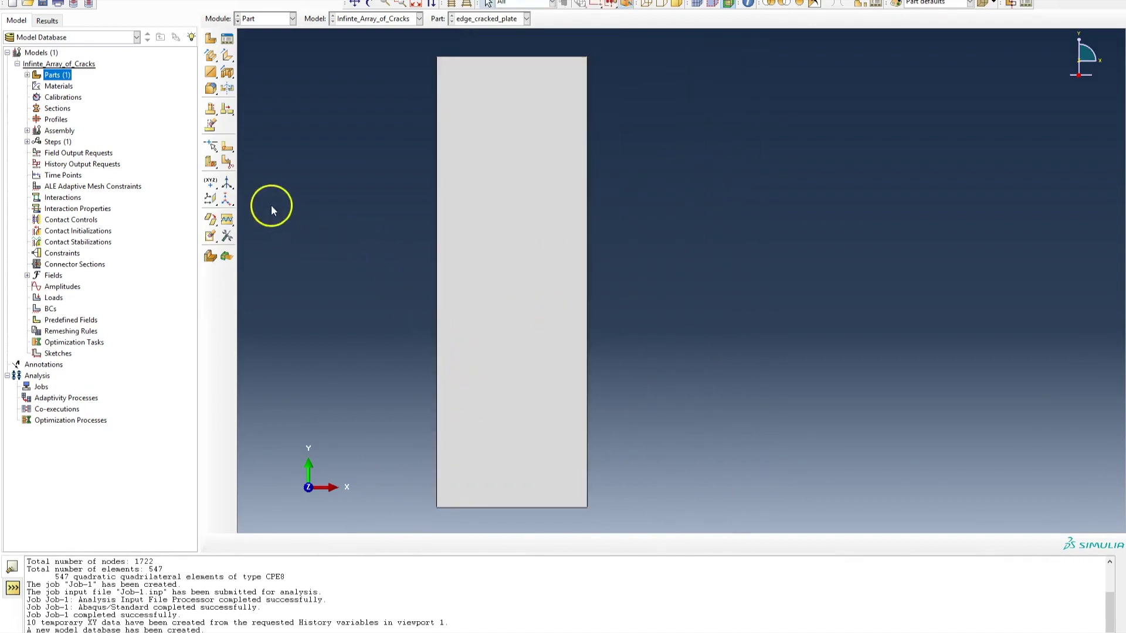
click(225, 148)
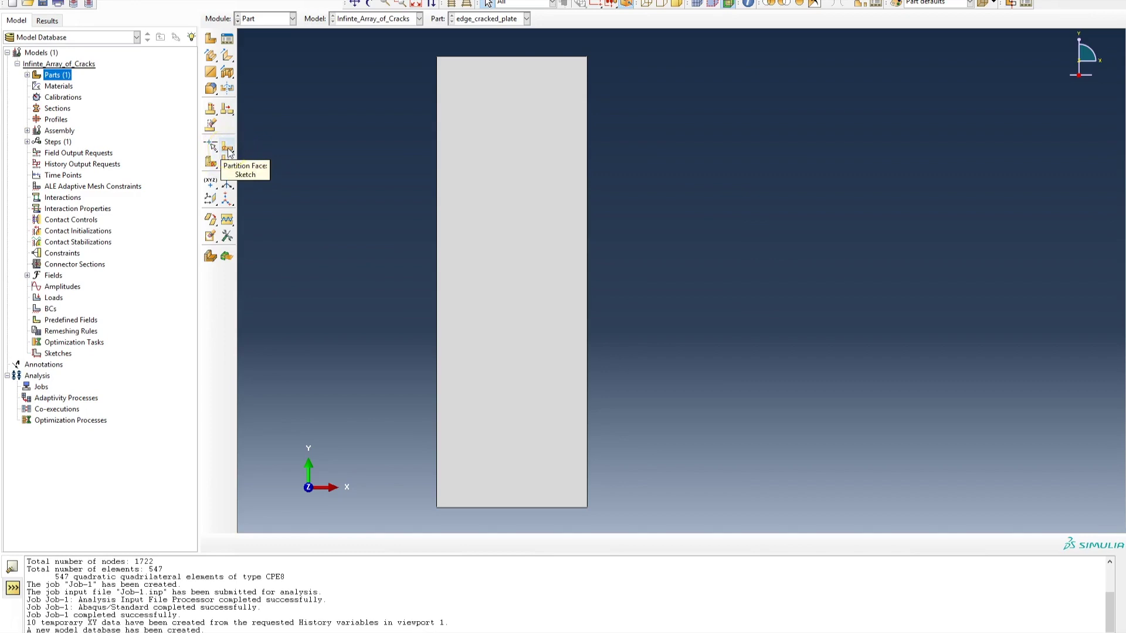
click(227, 150)
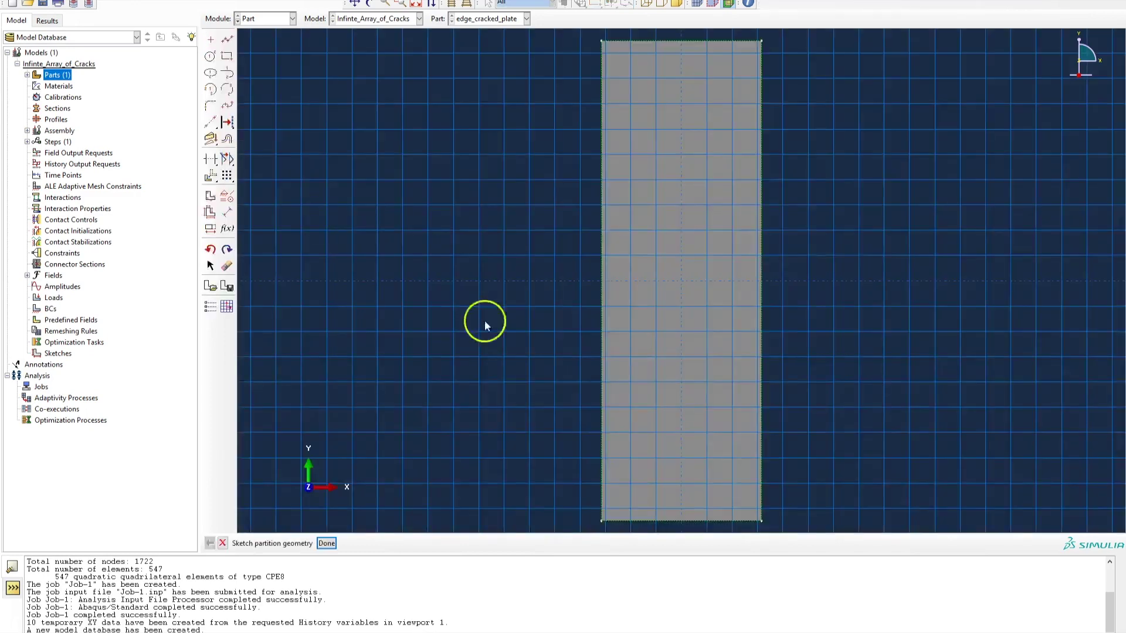
click(533, 286)
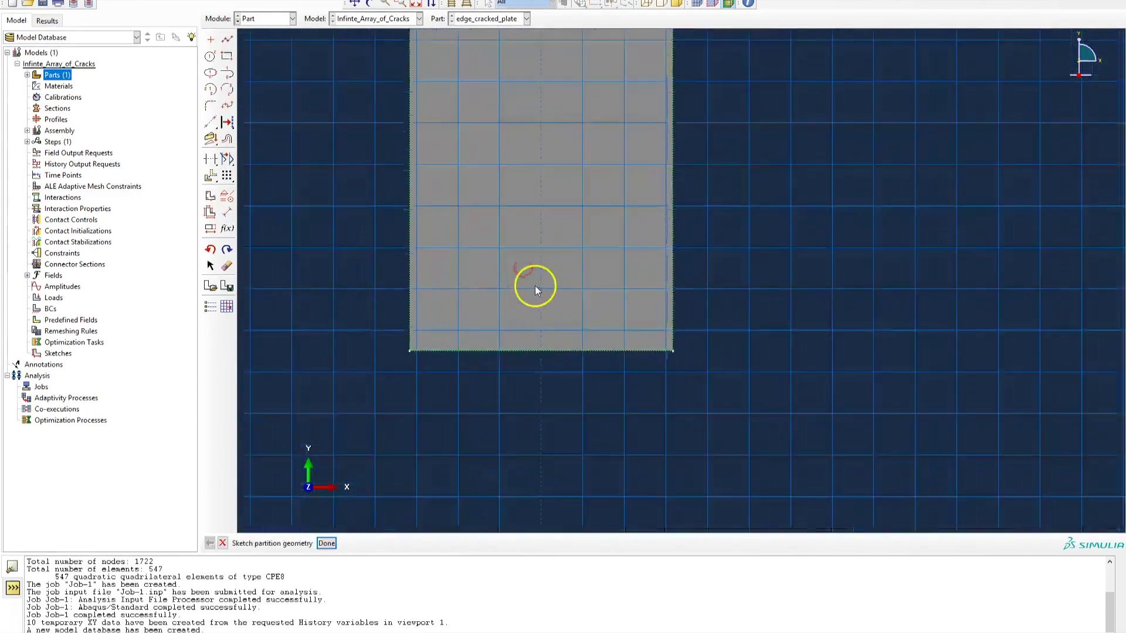
click(565, 339)
click(210, 56)
click(545, 381)
click(584, 380)
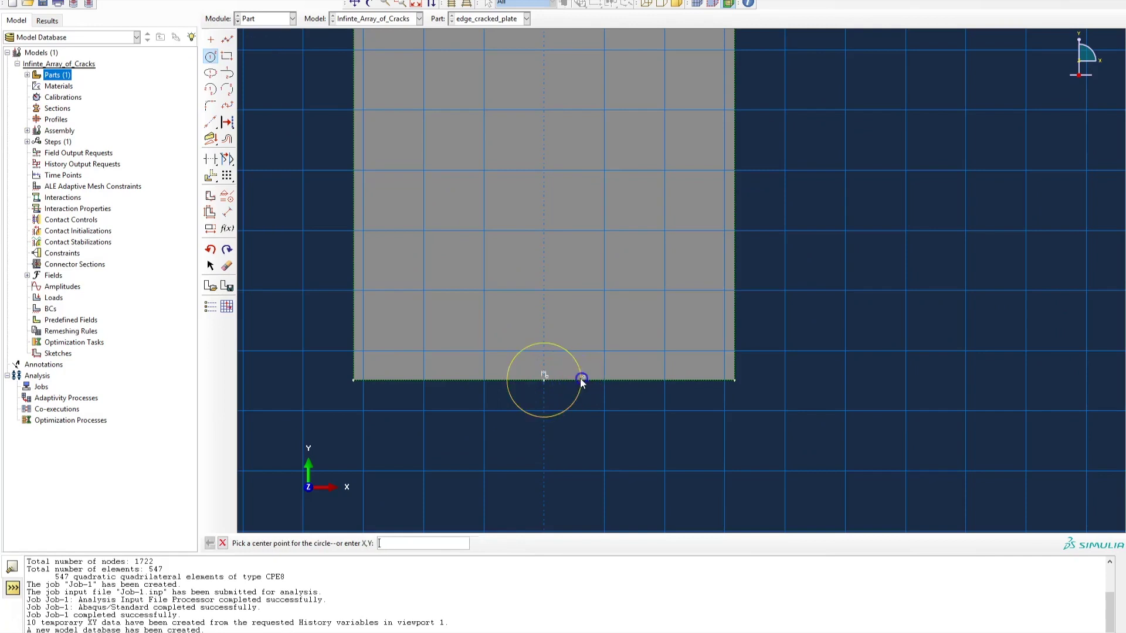
click(544, 380)
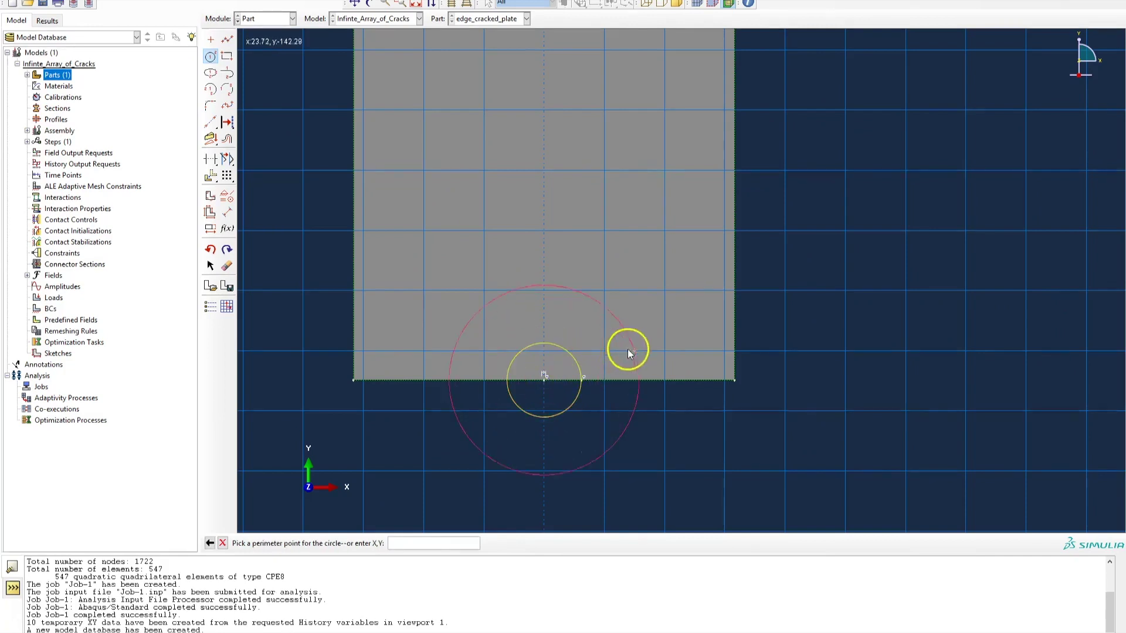
click(641, 378)
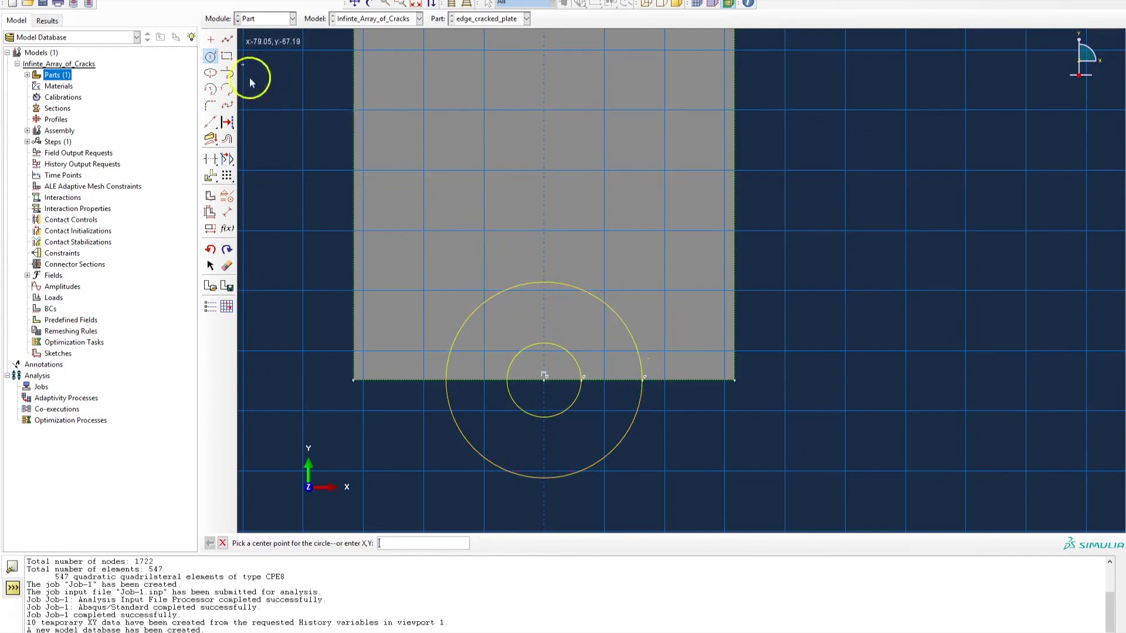
Draw a horizontal partition line across the plate's full width above the circles, at about y = -95
click(227, 39)
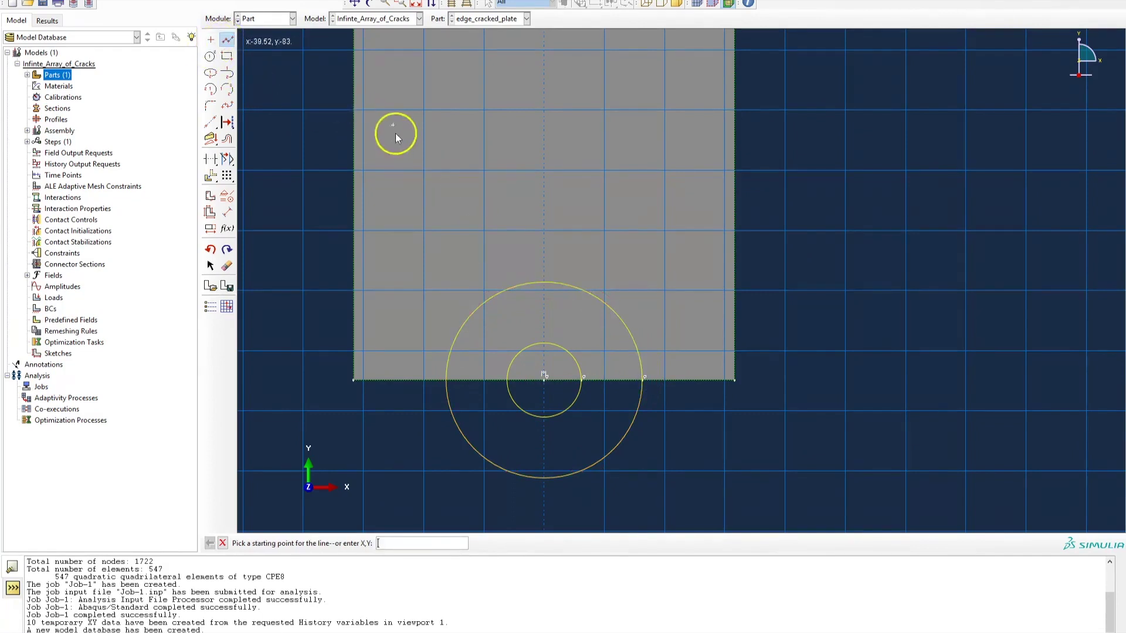
click(355, 171)
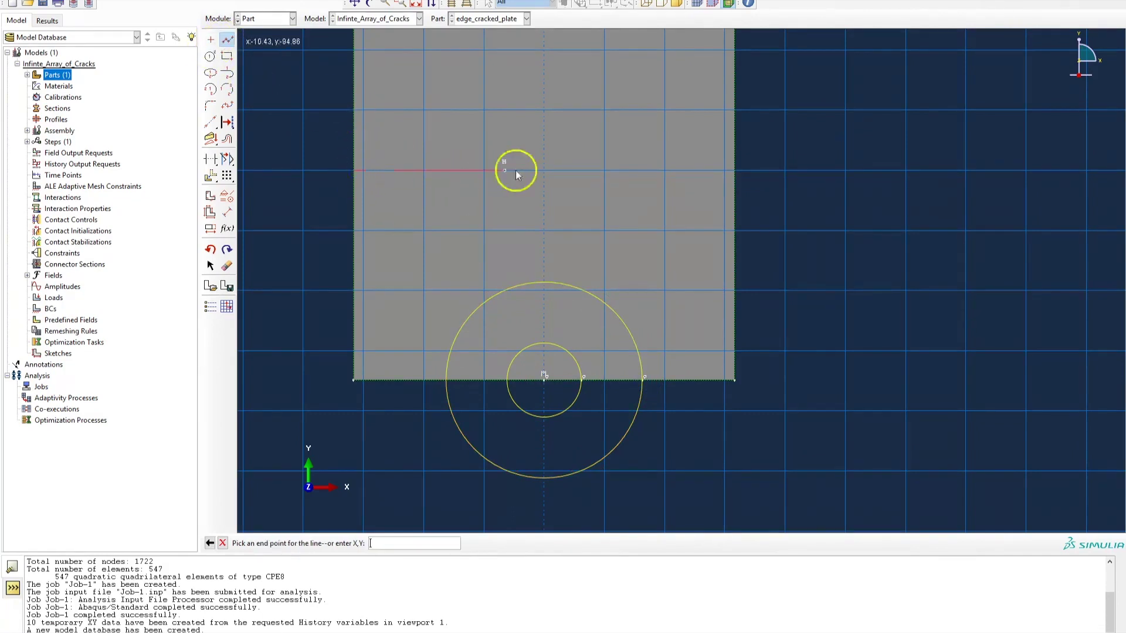
click(737, 170)
middle_click(576, 378)
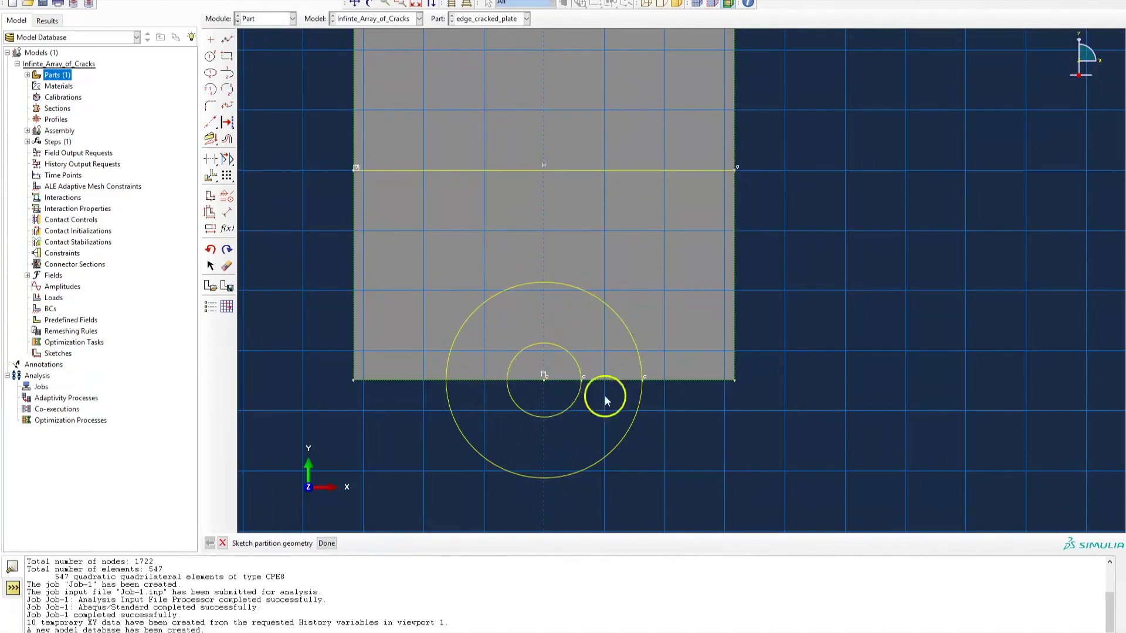
Draw a vertical partition line from the circles' centre up to the horizontal line and finish the face partition
click(227, 40)
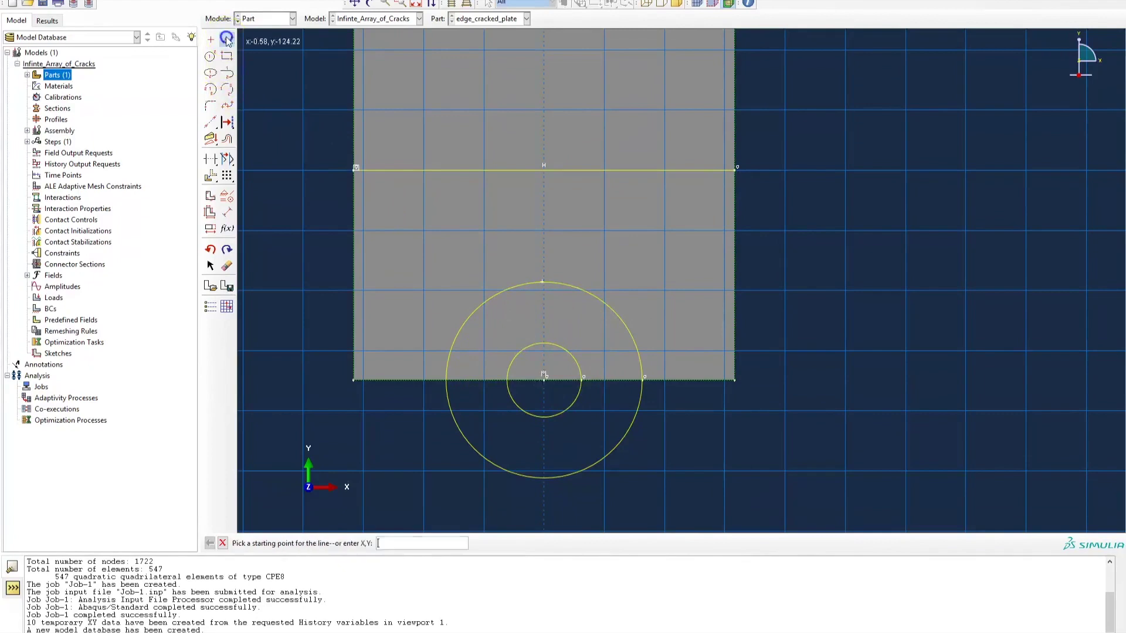
click(543, 380)
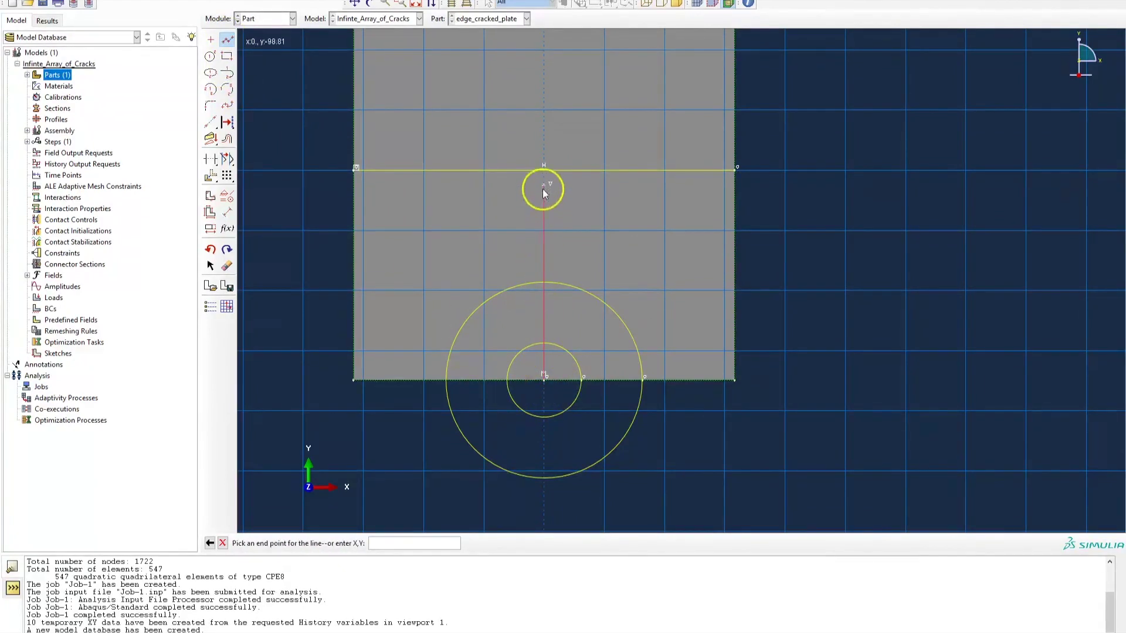
click(543, 169)
key(Escape)
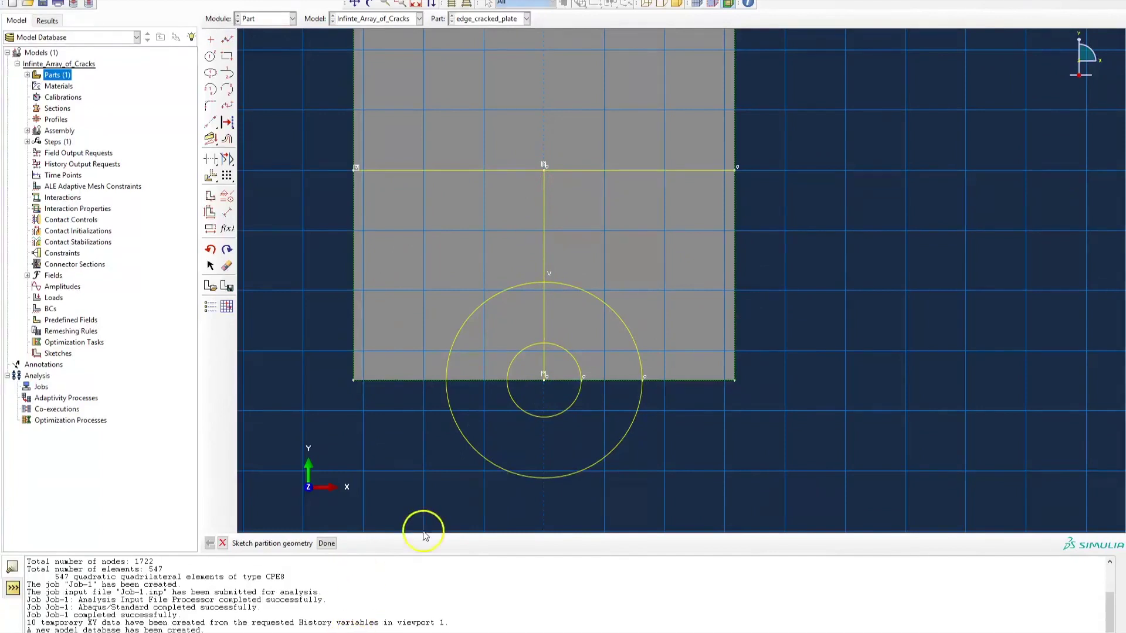
click(327, 544)
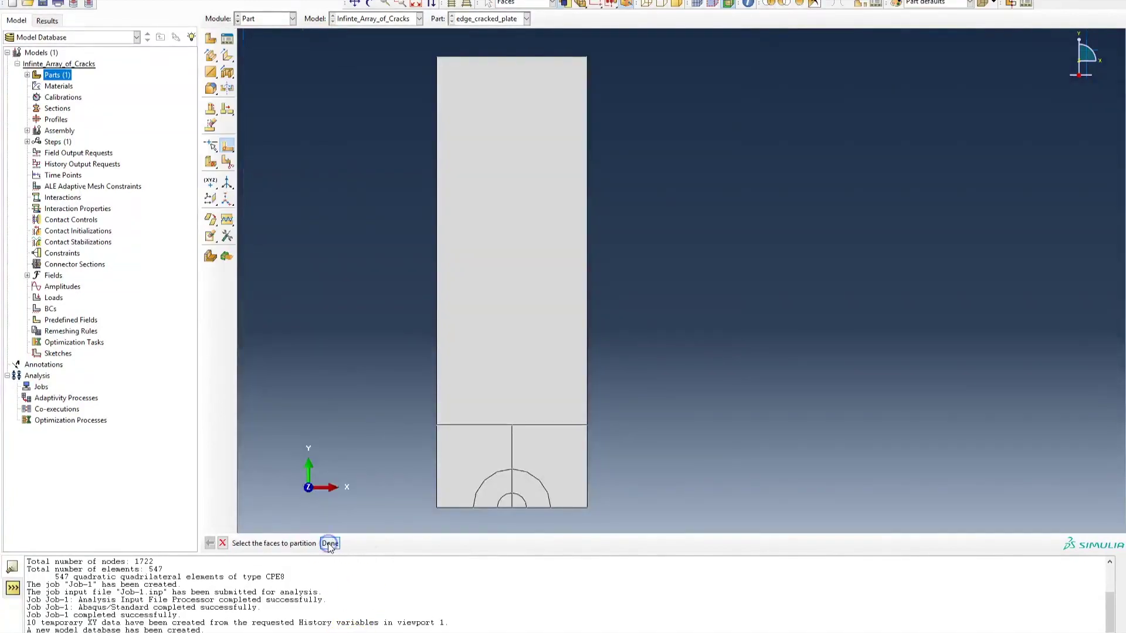
click(223, 543)
Create a material named Material and add Elastic mechanical behavior to it
ctrl+alt+middle_drag(528, 456, 510, 394)
scroll(613, 329, down, 2)
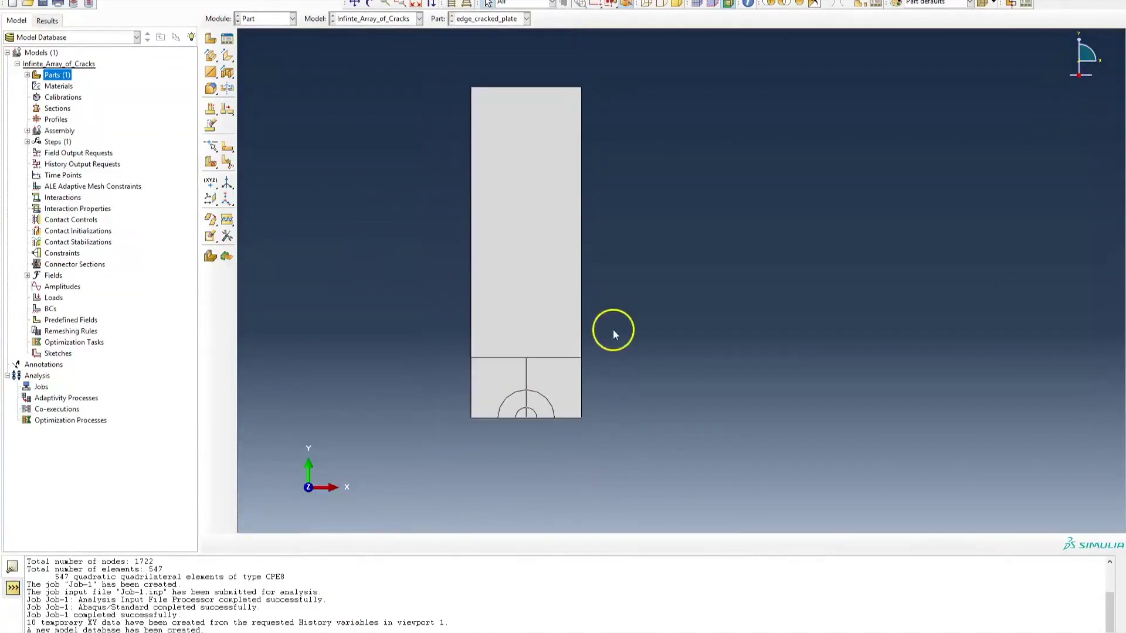
scroll(407, 316, up, 1)
click(56, 87)
double_click(55, 87)
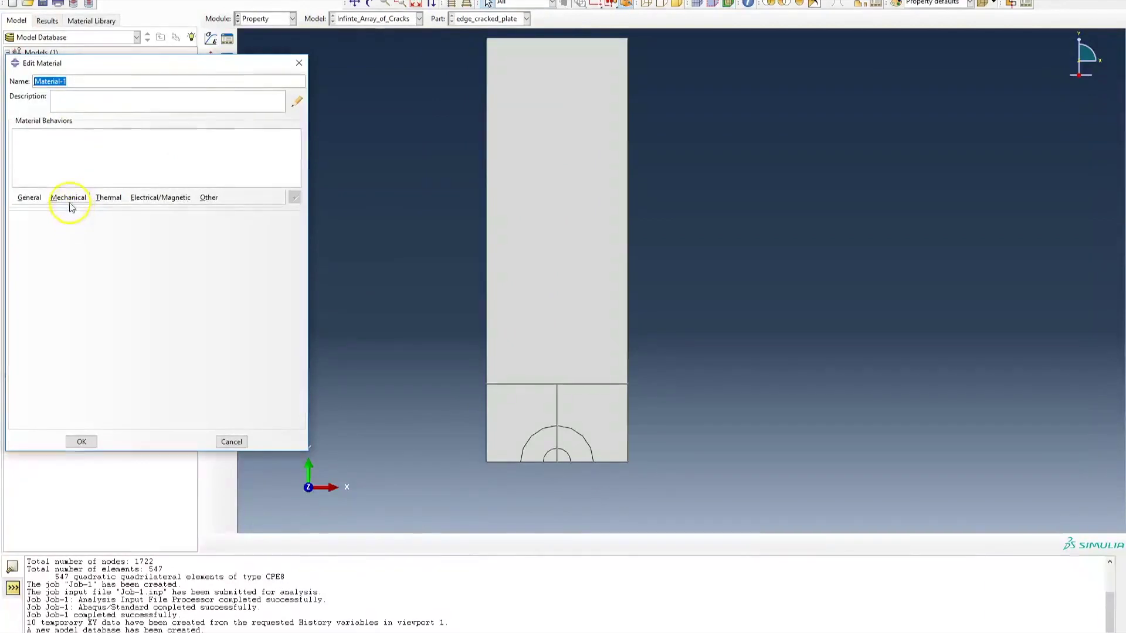
click(75, 80)
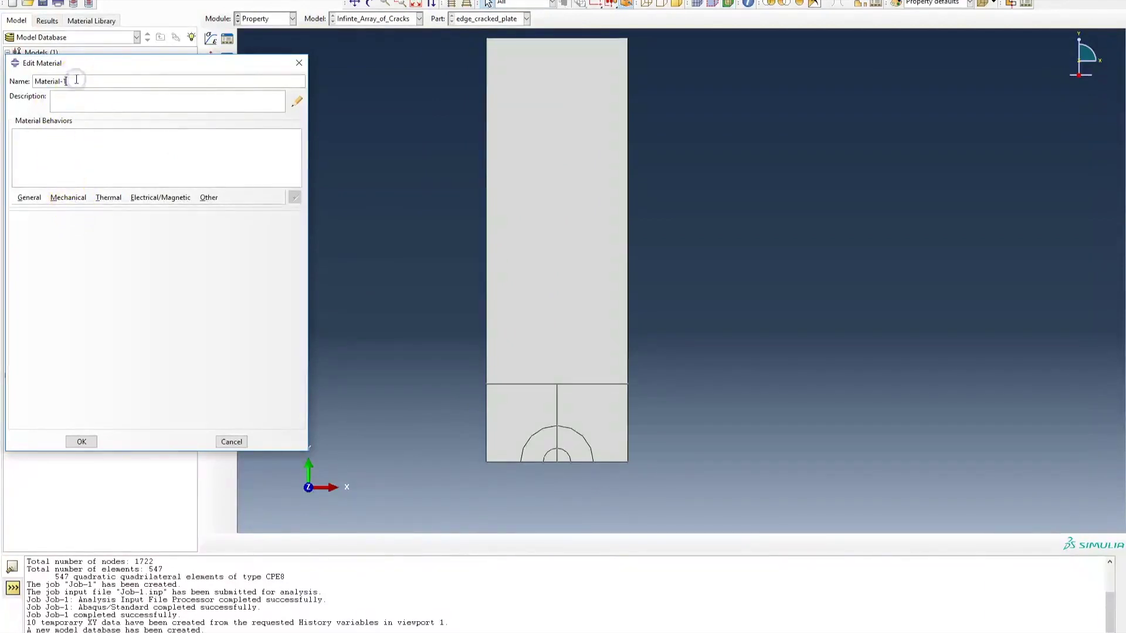
click(68, 188)
mouse_move(79, 212)
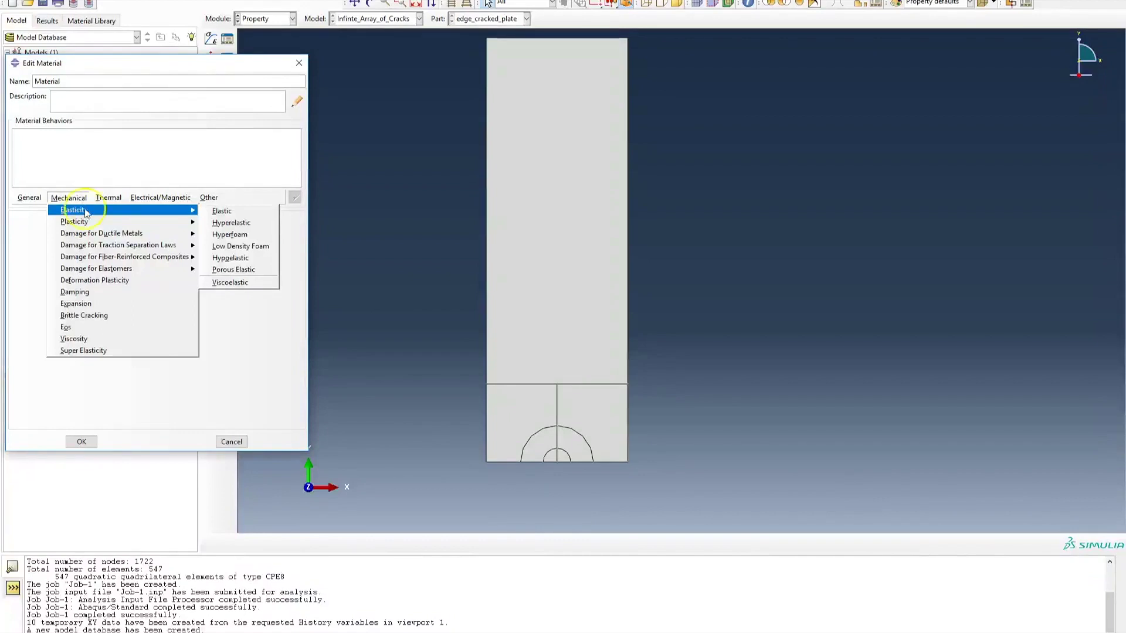
click(245, 212)
Set the material's Young's modulus to 200e3, enter its Poisson's ratio and save the material
click(54, 356)
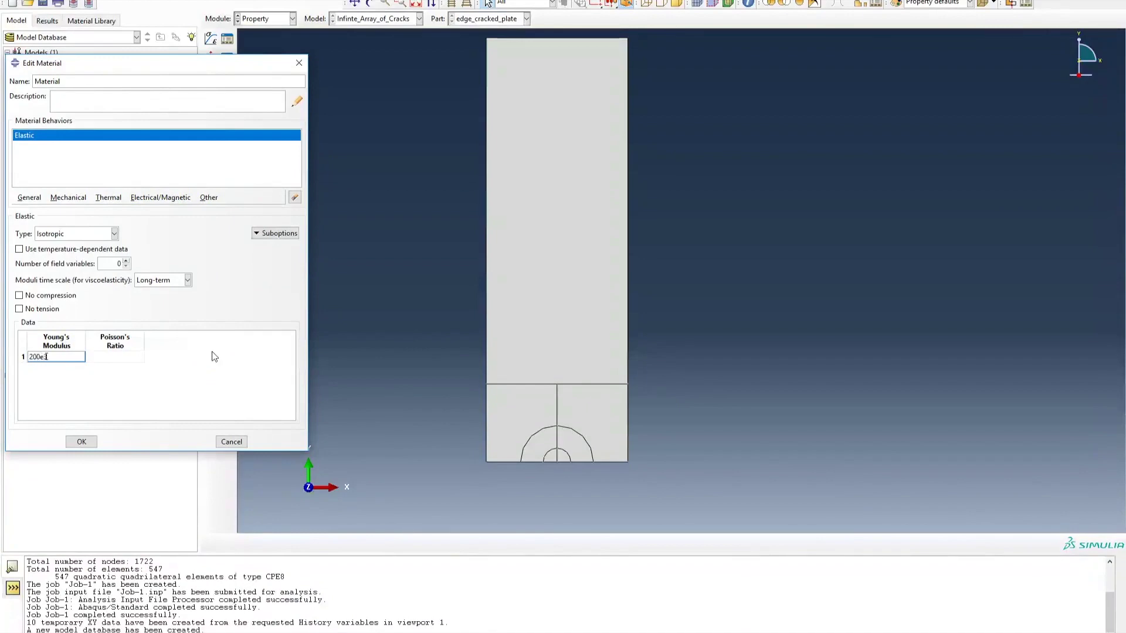
click(114, 356)
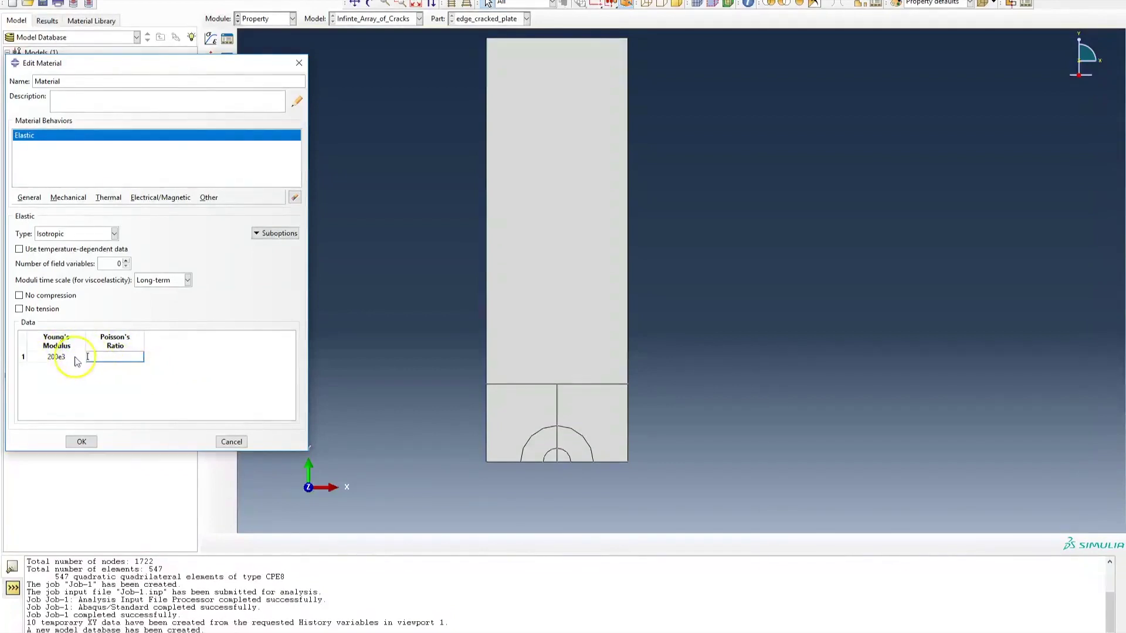
click(106, 360)
click(81, 441)
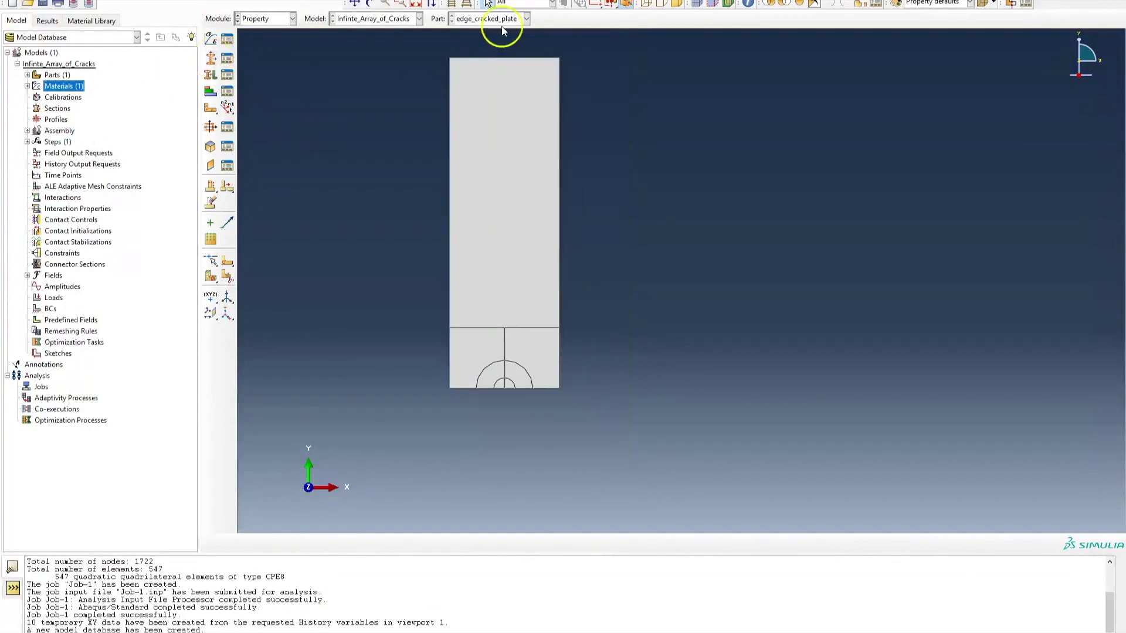
Create a solid, homogeneous section named Section-1 that uses the material Material
click(211, 57)
click(41, 195)
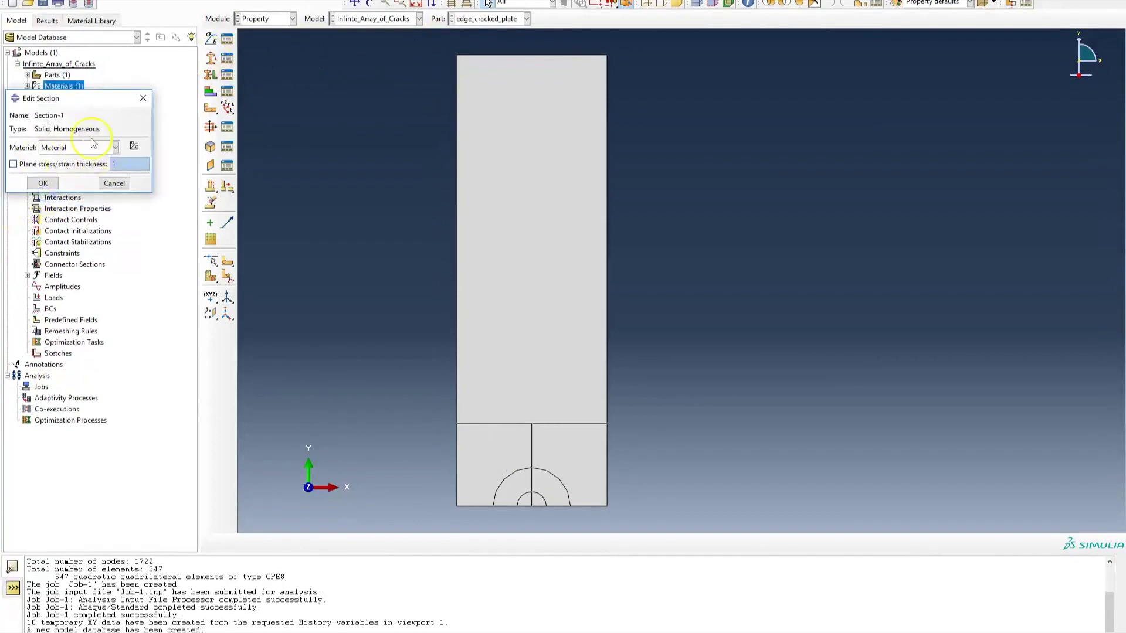
click(46, 184)
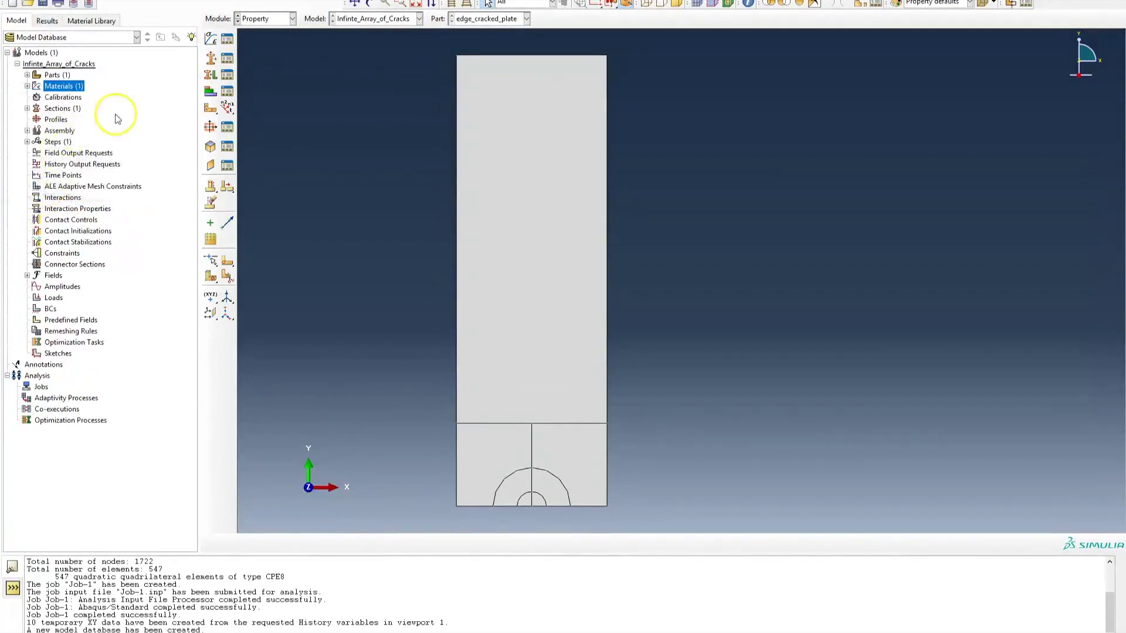
Assign Section-1 to all faces of the plate as Set-1, with the thickness taken from the section
click(209, 75)
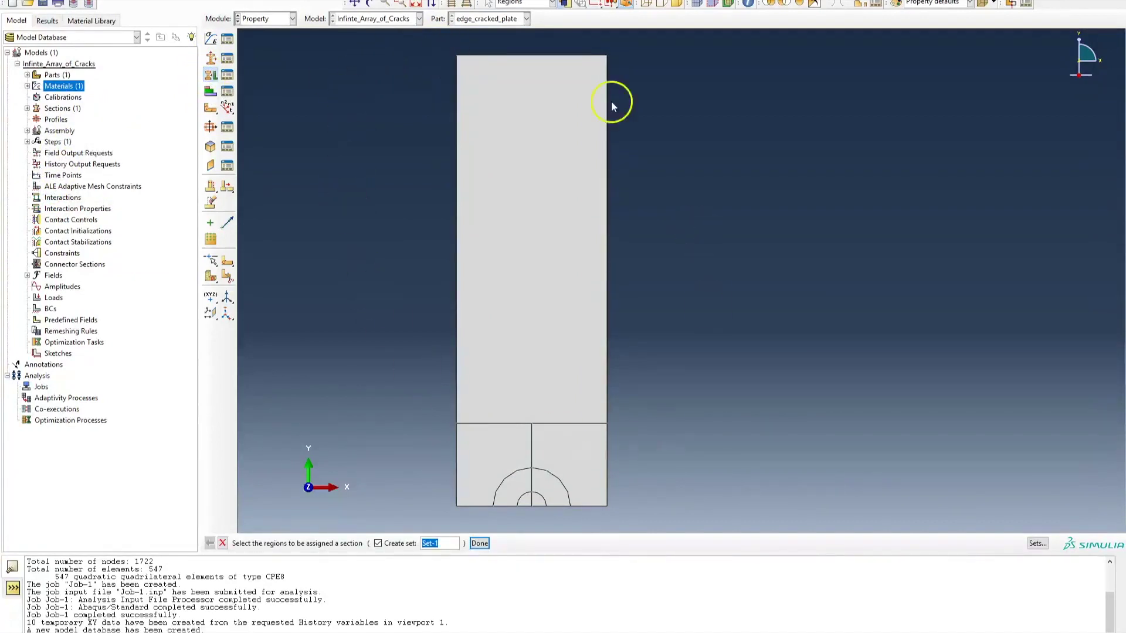
drag(434, 70, 625, 511)
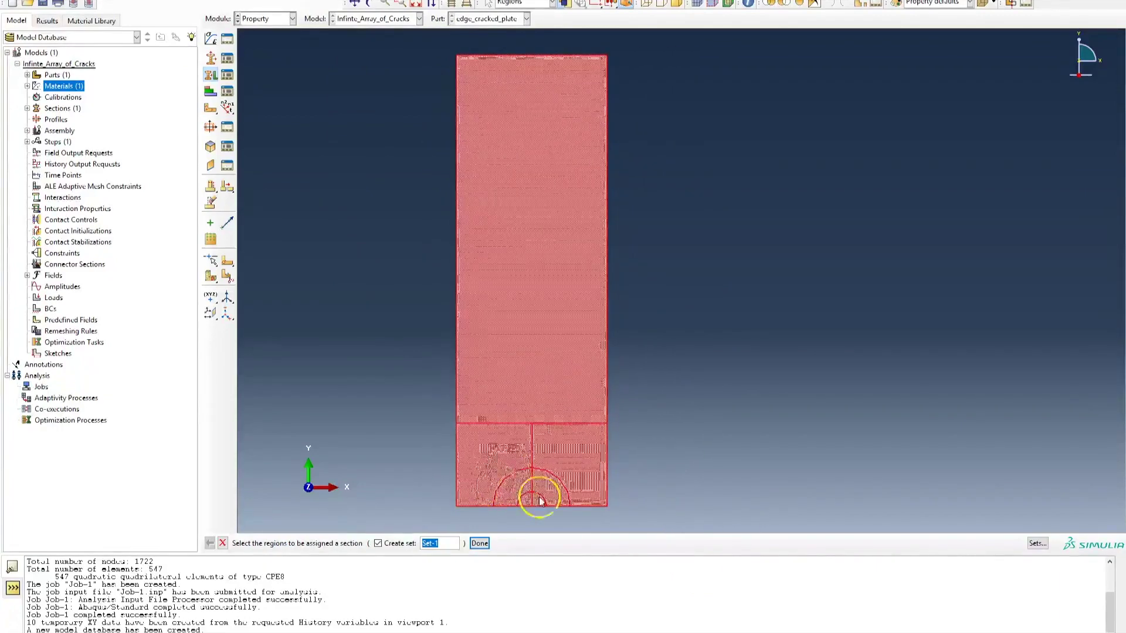
click(479, 544)
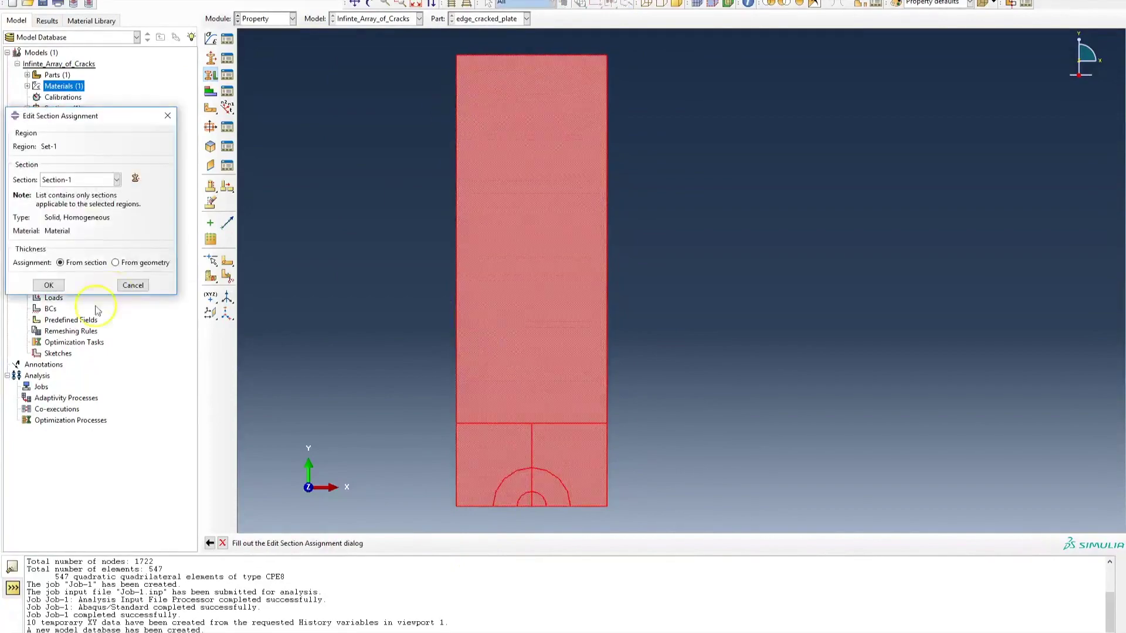
drag(71, 115, 152, 99)
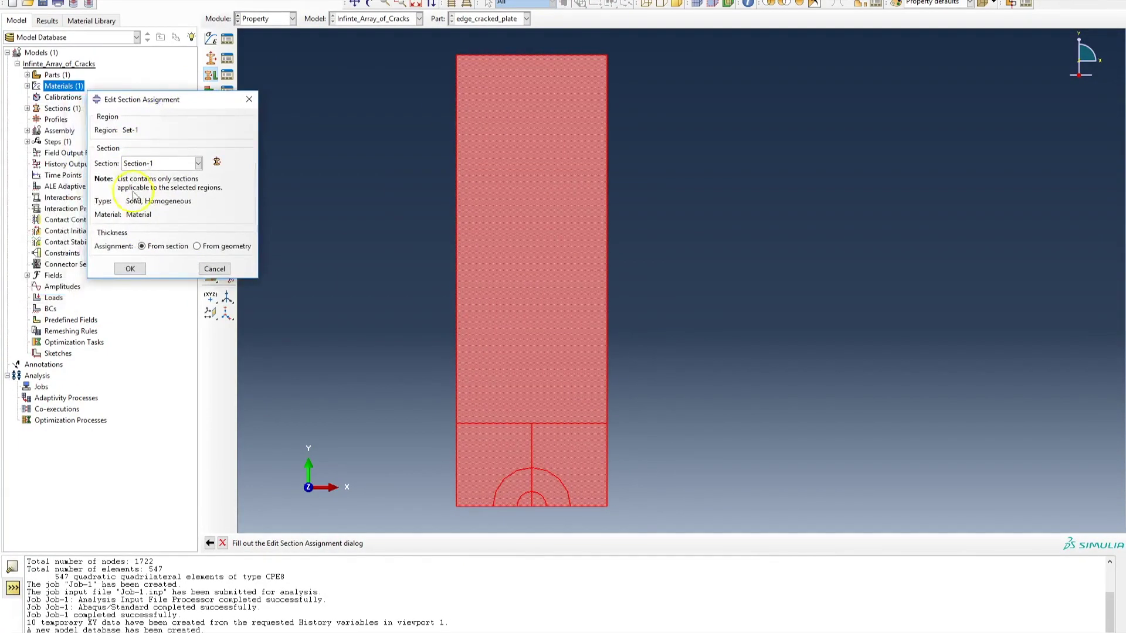
click(132, 269)
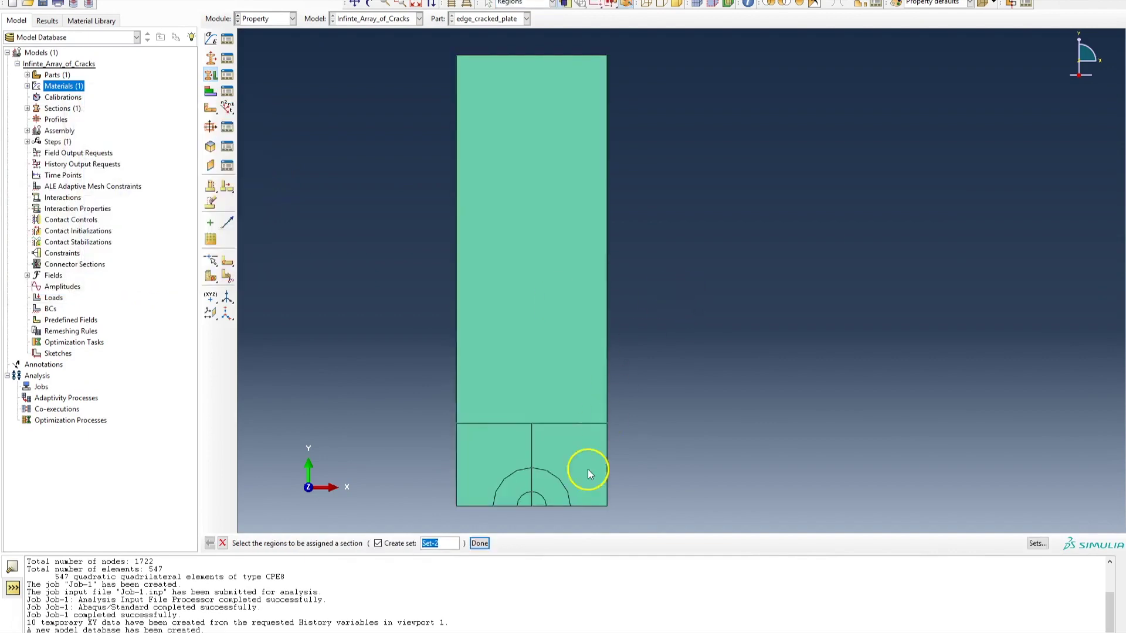
click(220, 543)
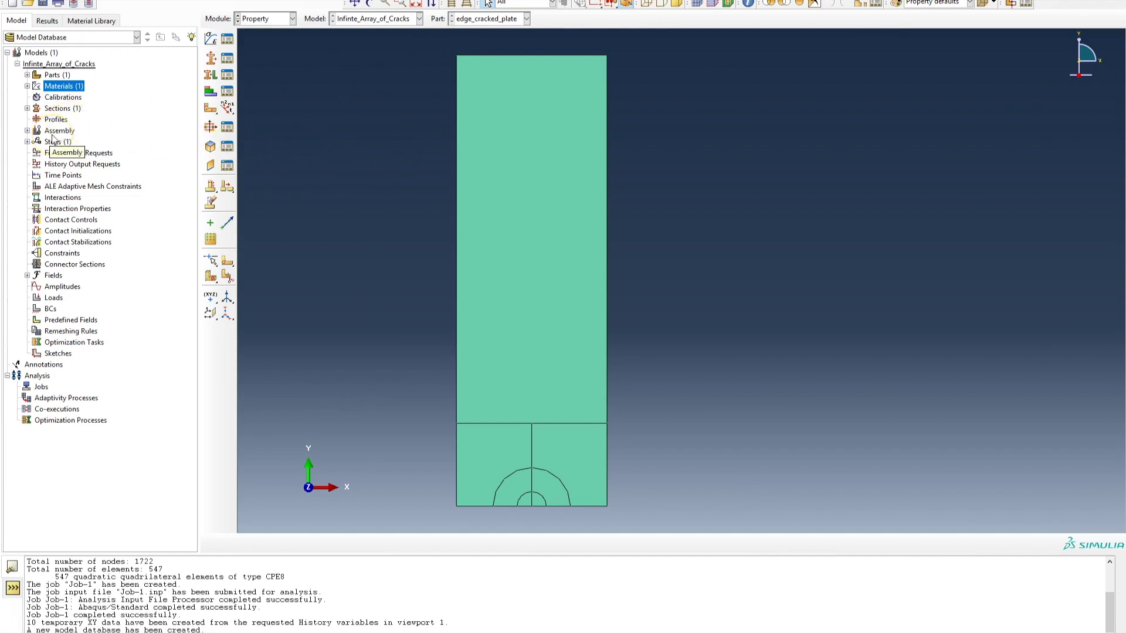
Add an independent instance of edge_cracked_plate to the assembly
click(27, 130)
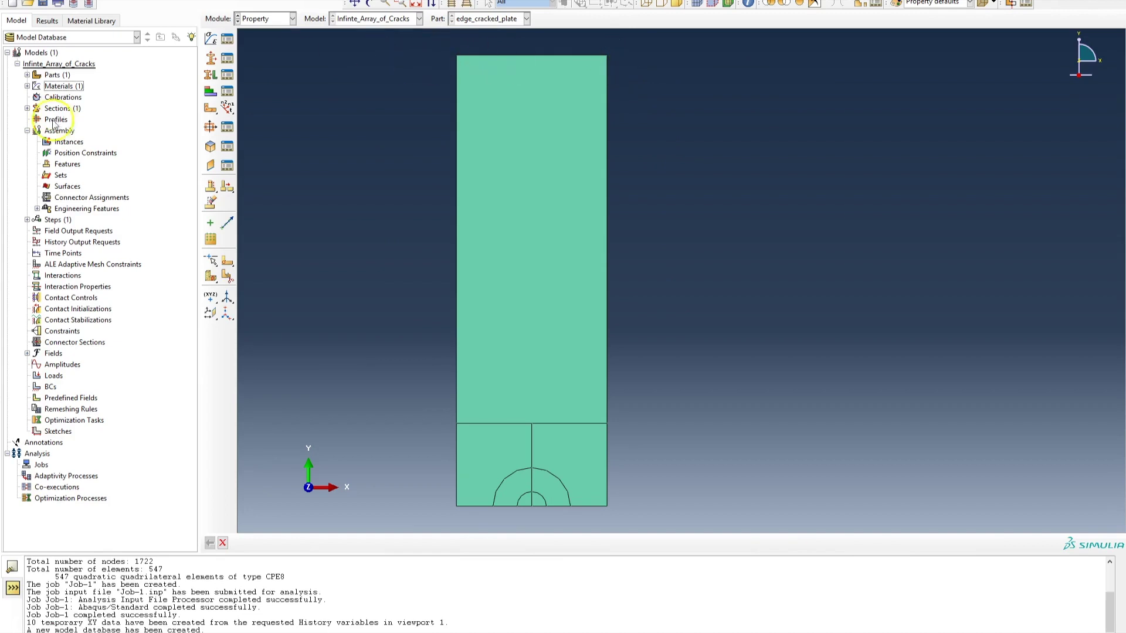
double_click(68, 142)
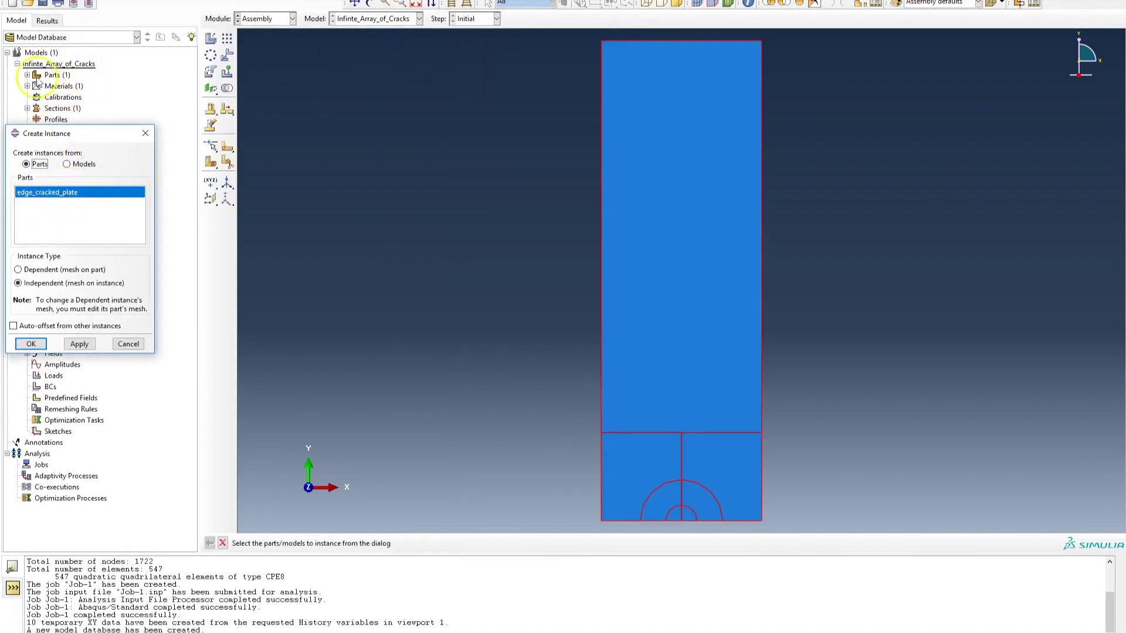
click(42, 289)
click(40, 346)
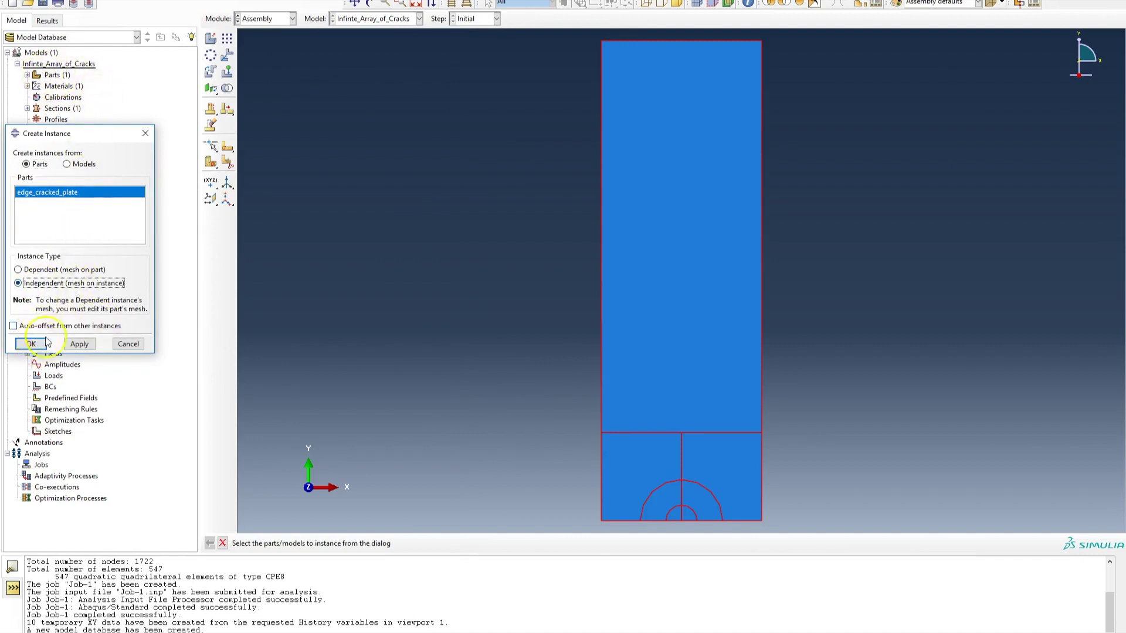
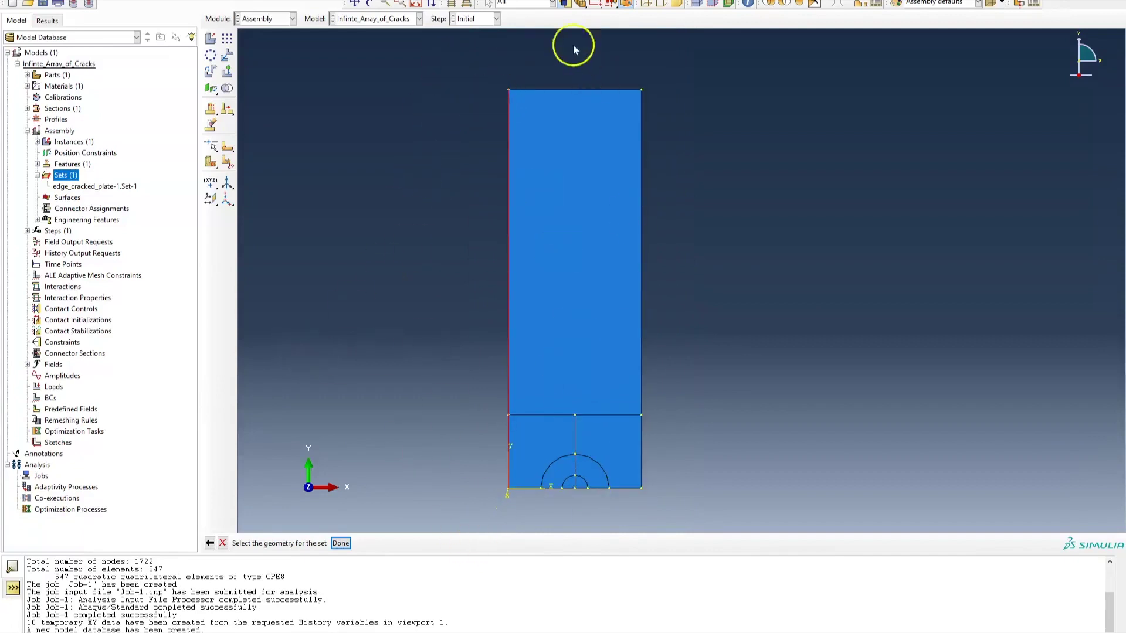
Finish the left_wall set and create a set named right_wall from the two edges along the plate's right side
click(342, 543)
double_click(64, 175)
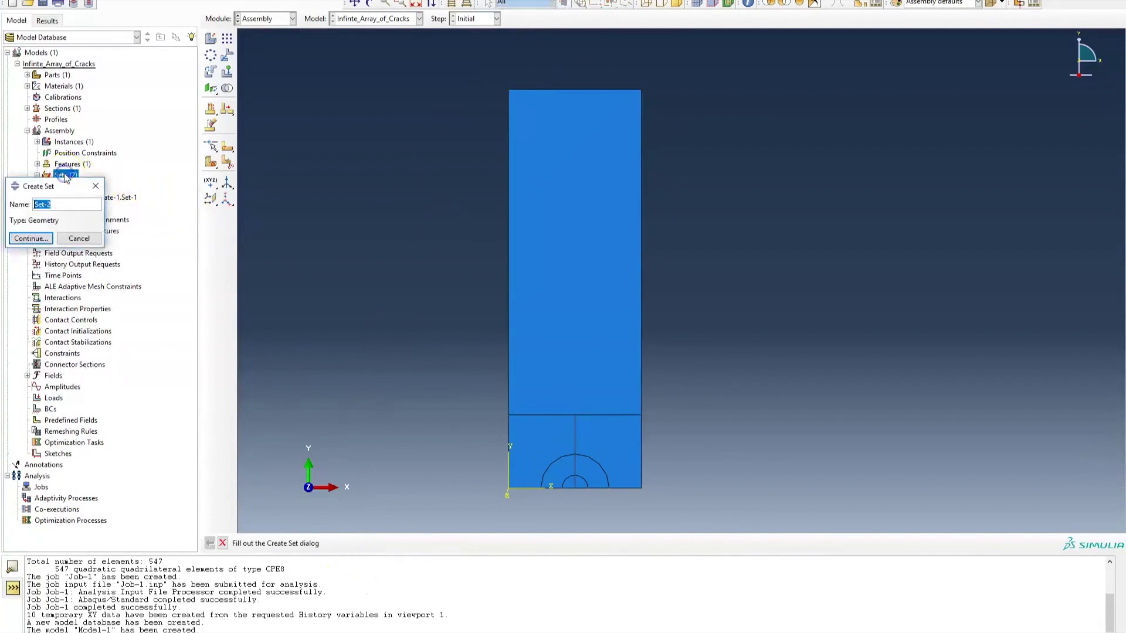
text(right_wall)
click(31, 238)
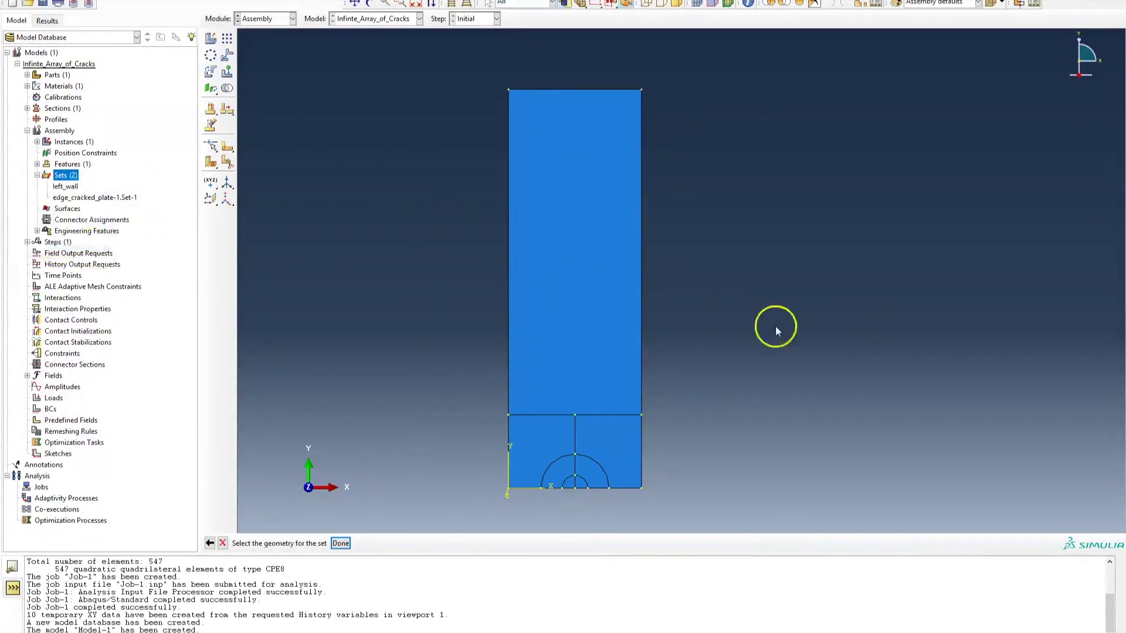
click(642, 371)
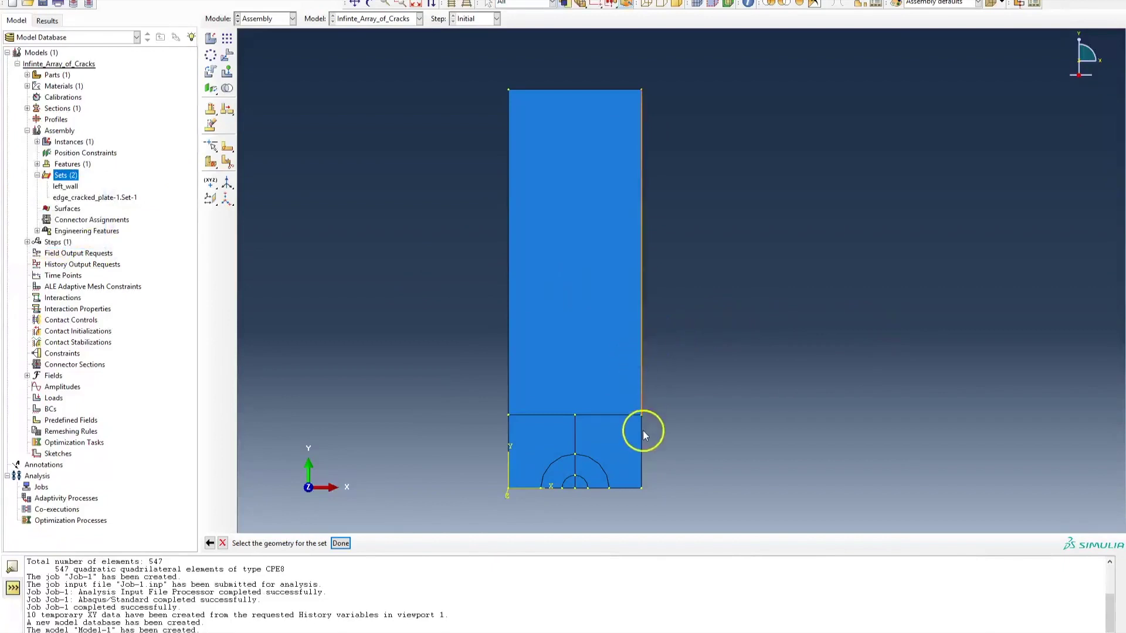
click(341, 544)
Consult the symmetry diagram in Photos and create a set named x_symm_bc from the plate's bottom edge segments right of the crack tip
scroll(593, 491, up, 5)
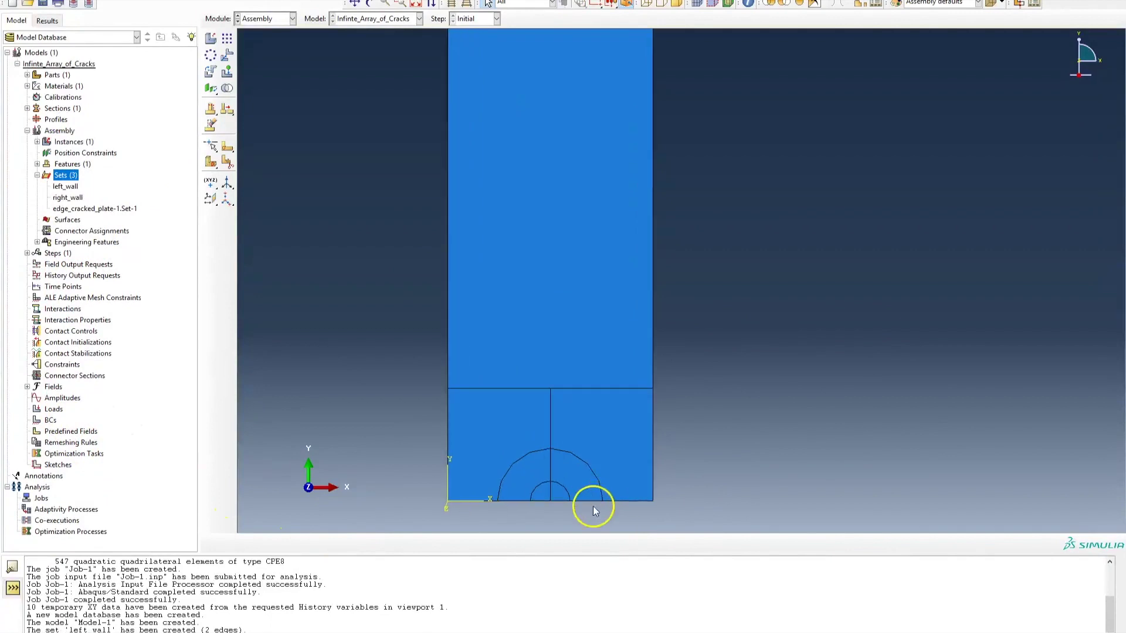
ctrl+alt+middle_drag(589, 513, 562, 481)
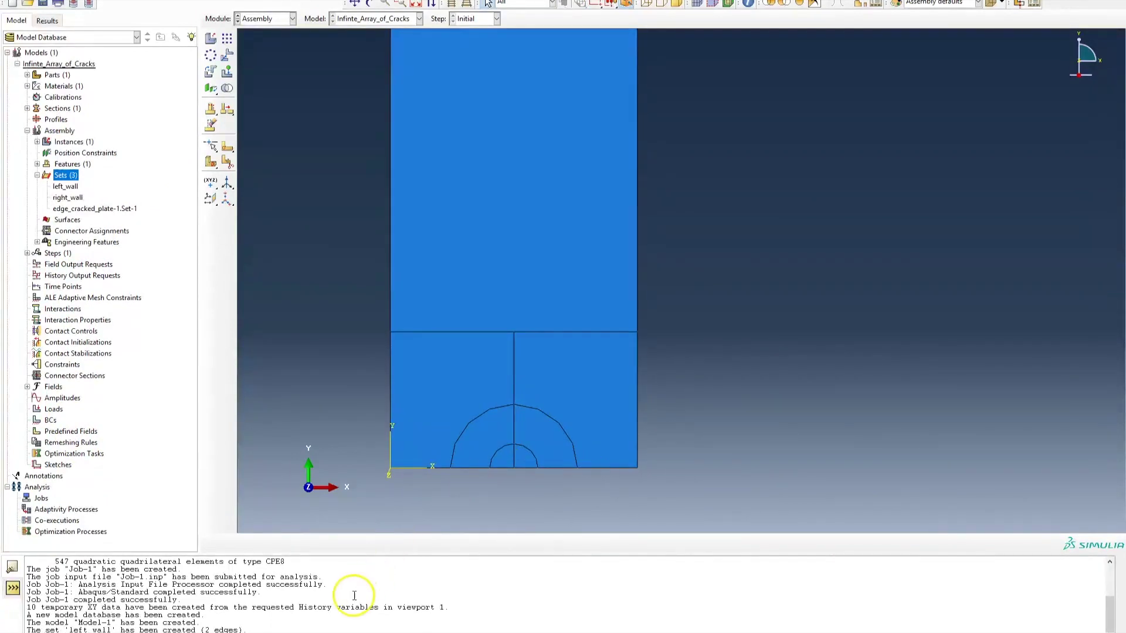
key(alt+Tab)
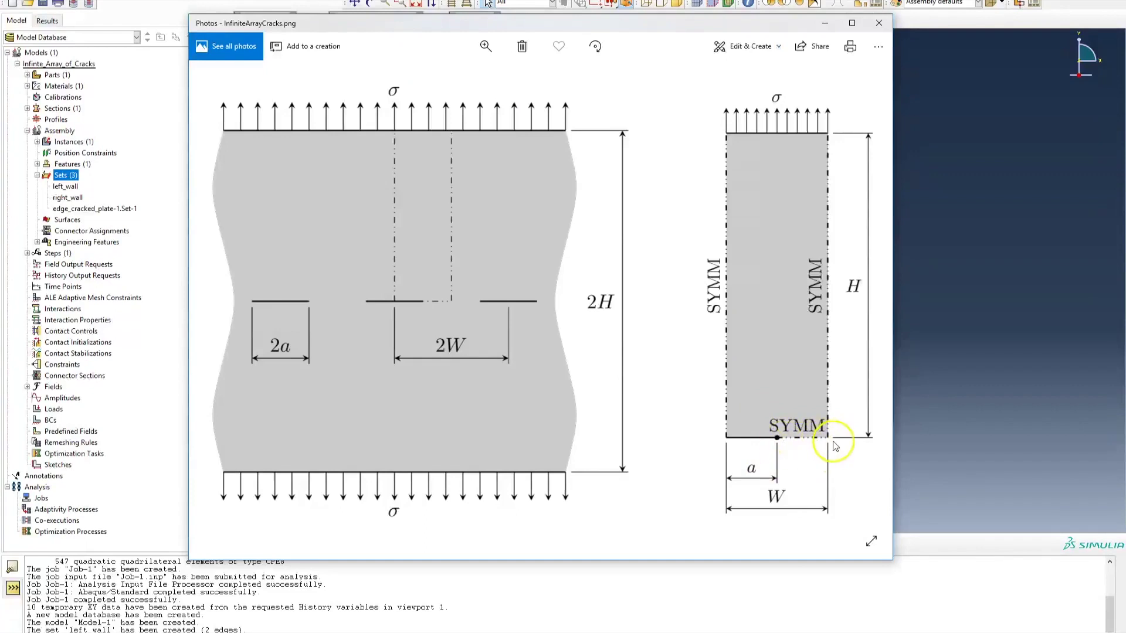
click(922, 431)
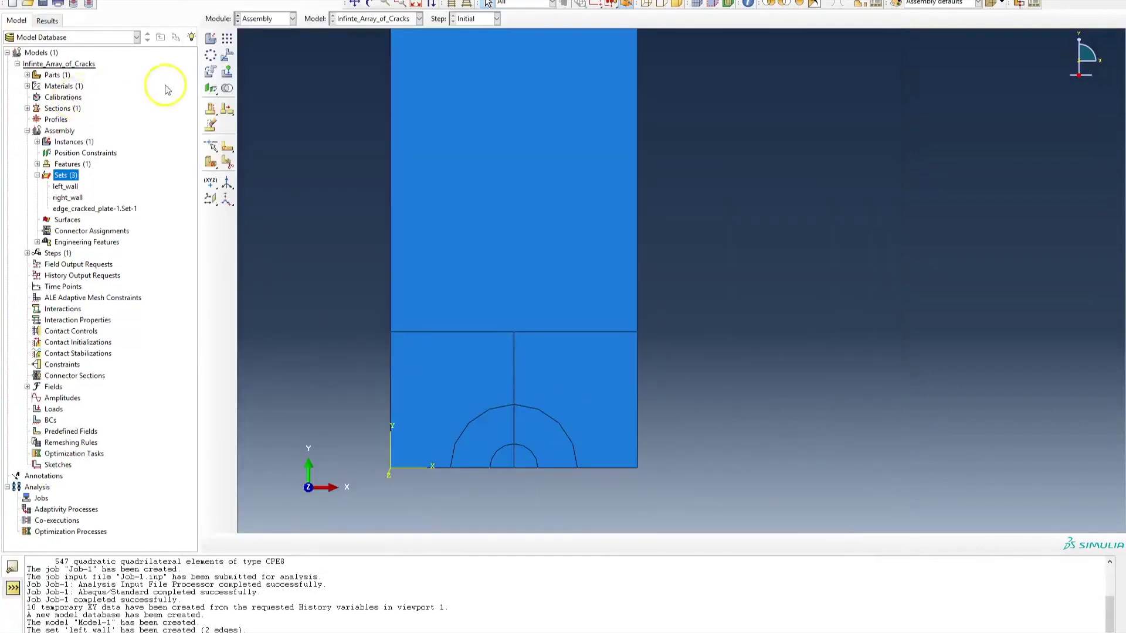
double_click(61, 175)
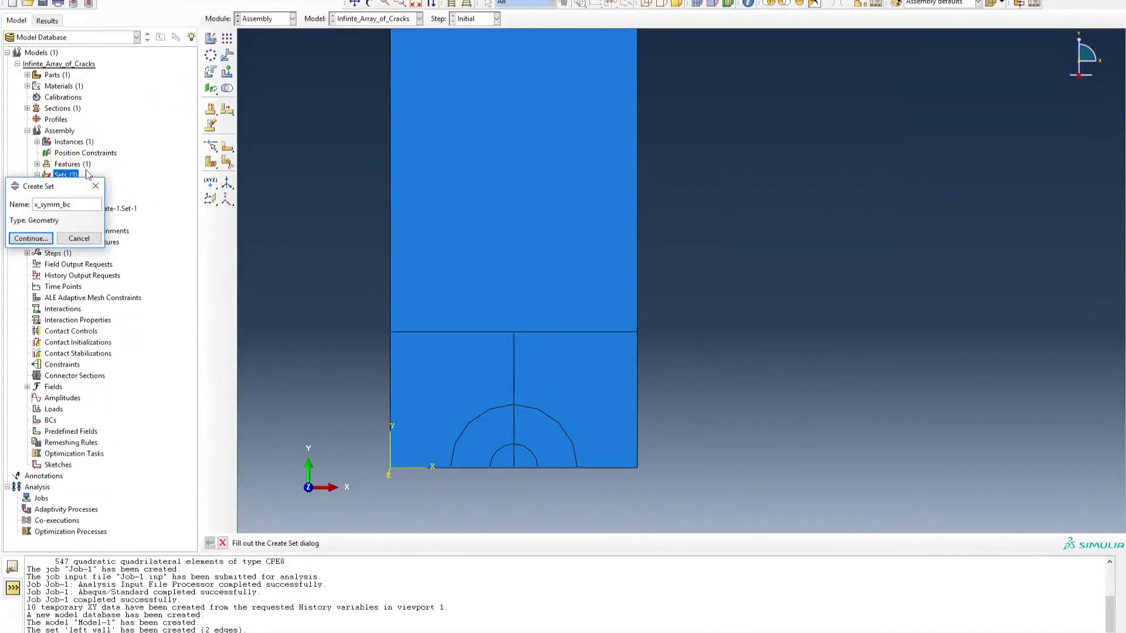
click(41, 238)
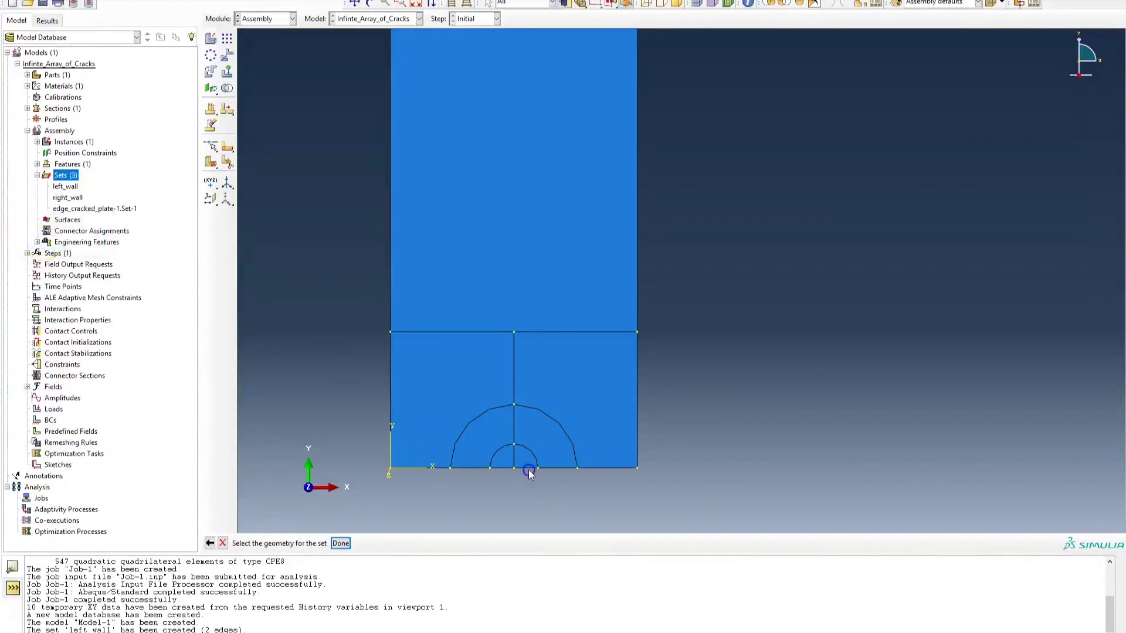
click(550, 468)
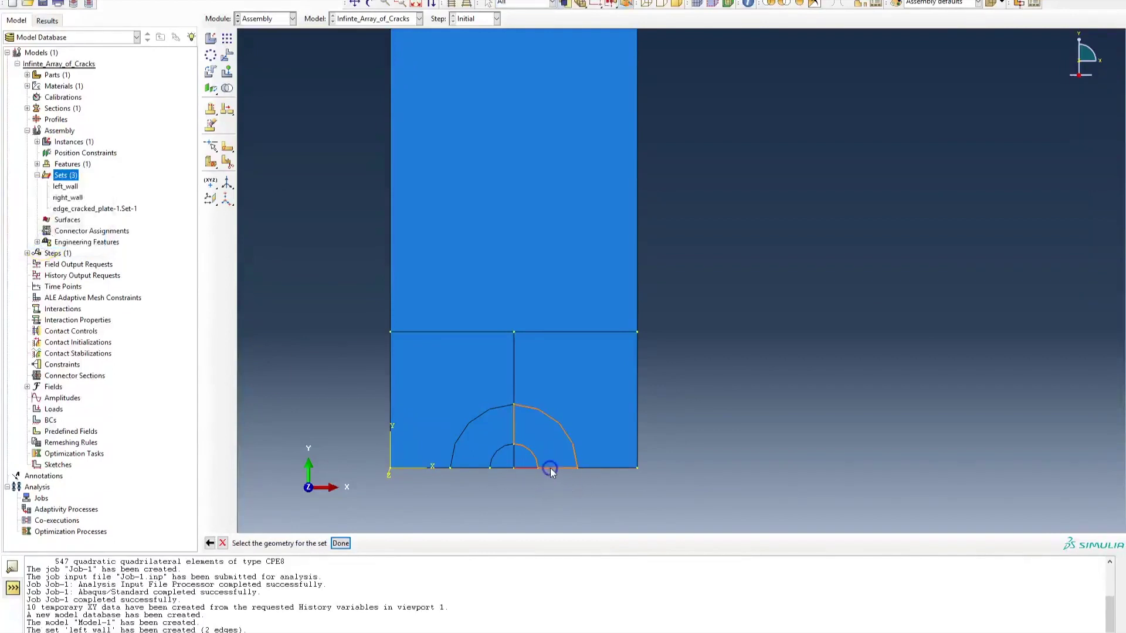
click(607, 469)
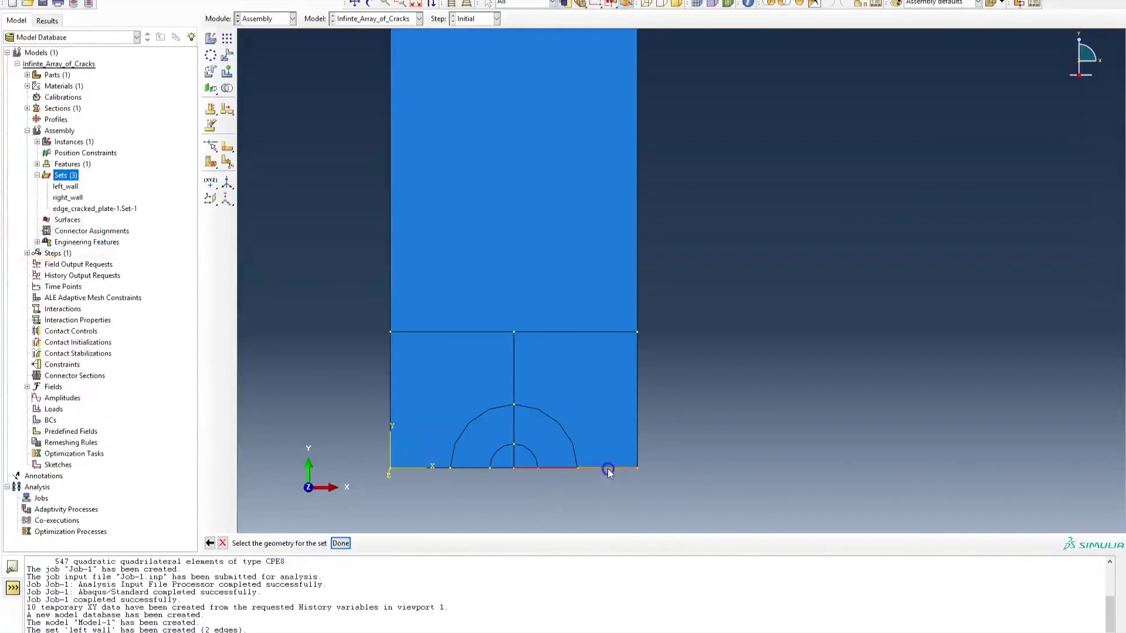
click(341, 543)
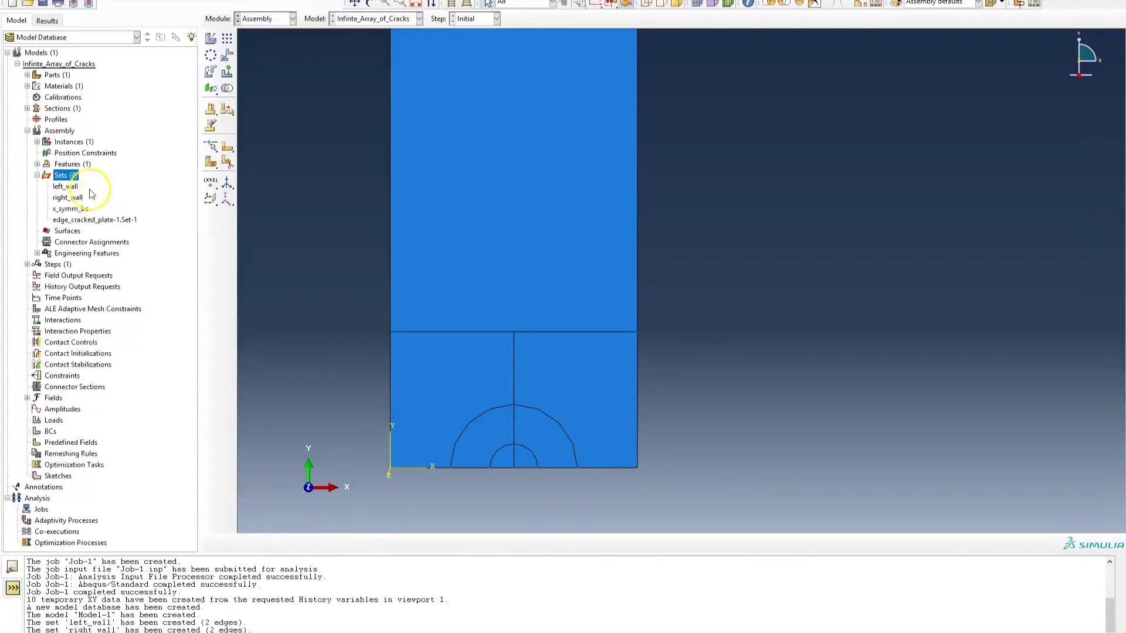
Check which plate edges the left_wall, right_wall and x_symm_bc sets cover by highlighting each set in the model
click(65, 187)
click(71, 198)
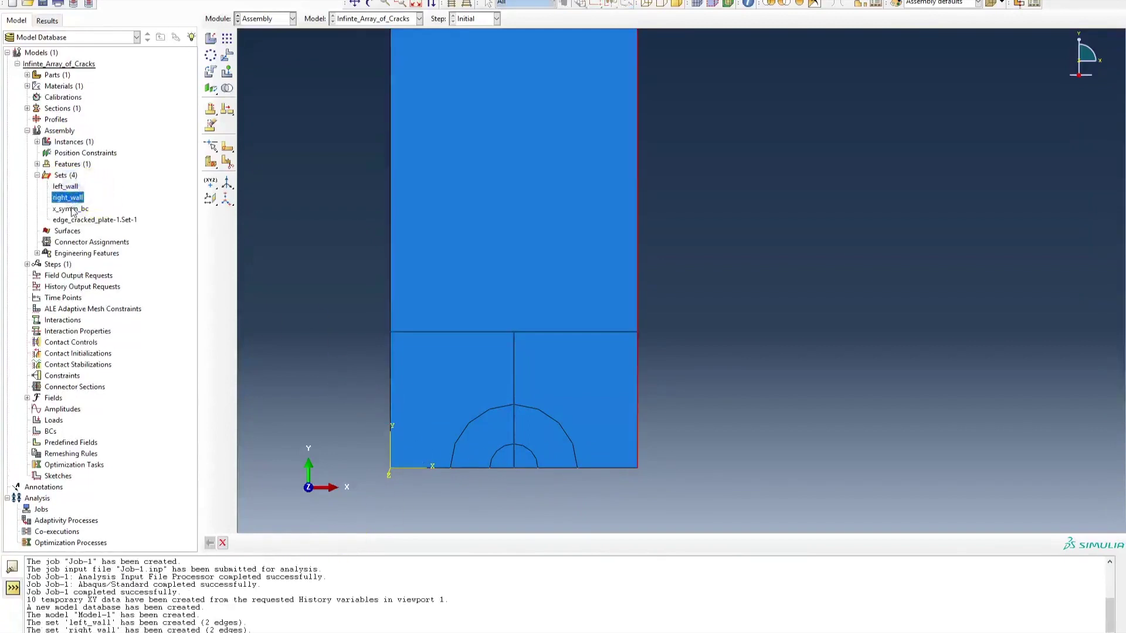
click(71, 209)
scroll(337, 266, up, 1)
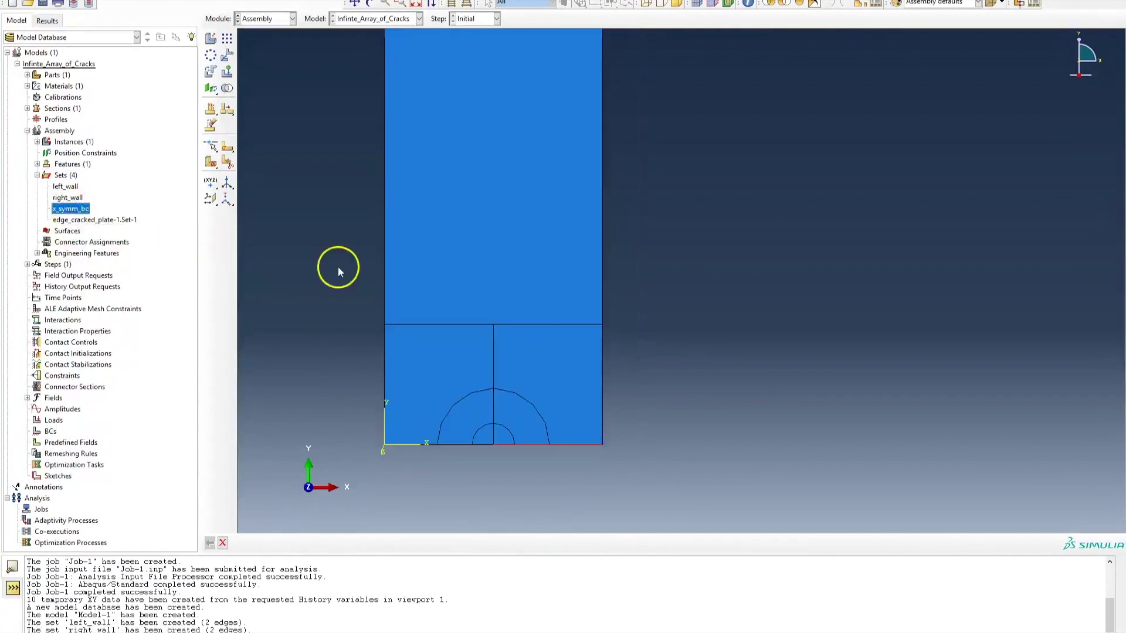
scroll(397, 273, up, 2)
scroll(455, 333, up, 2)
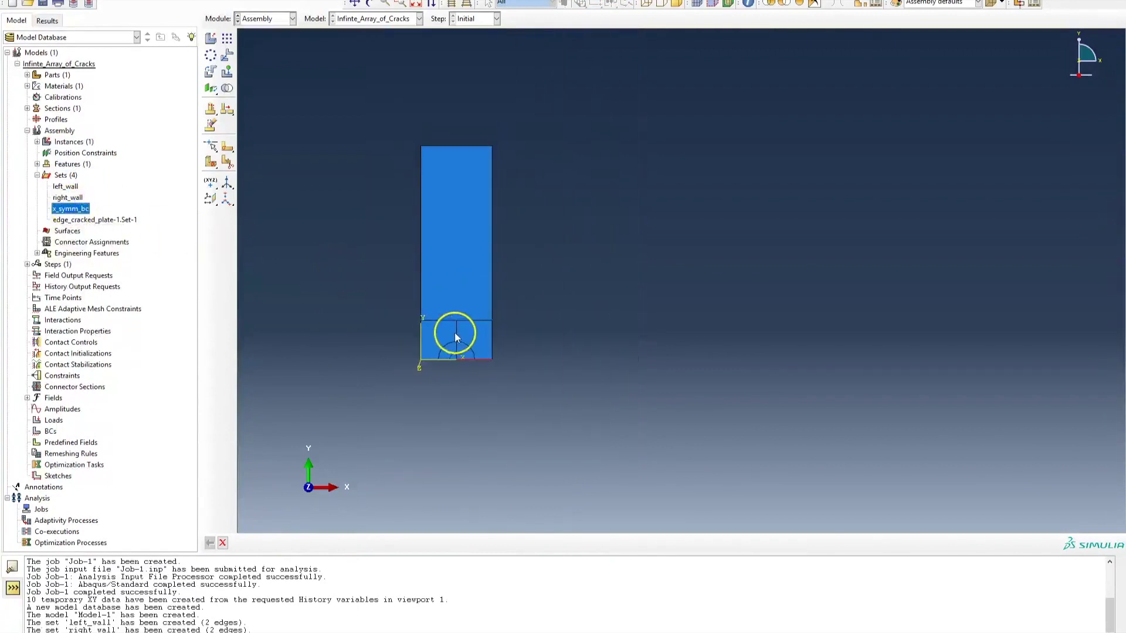
middle_drag(455, 332, 533, 372)
scroll(529, 365, down, 1)
scroll(571, 214, down, 2)
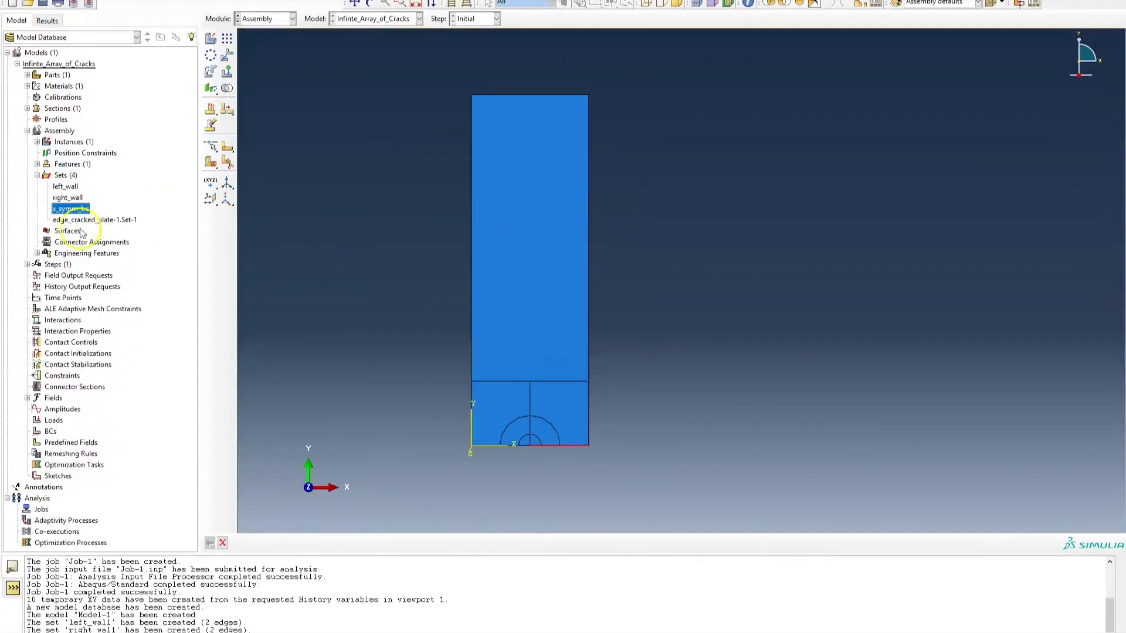
Start a contour integral crack named Crack-1 and select the crack tip vertex on the plate's bottom edge as its crack front
click(36, 253)
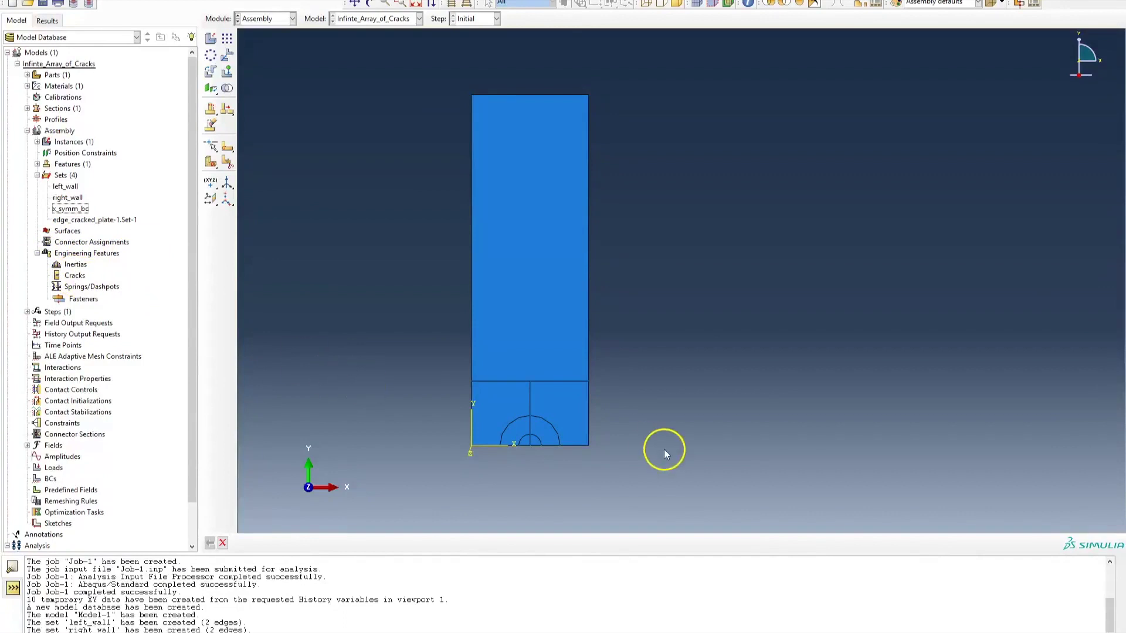
scroll(499, 383, down, 2)
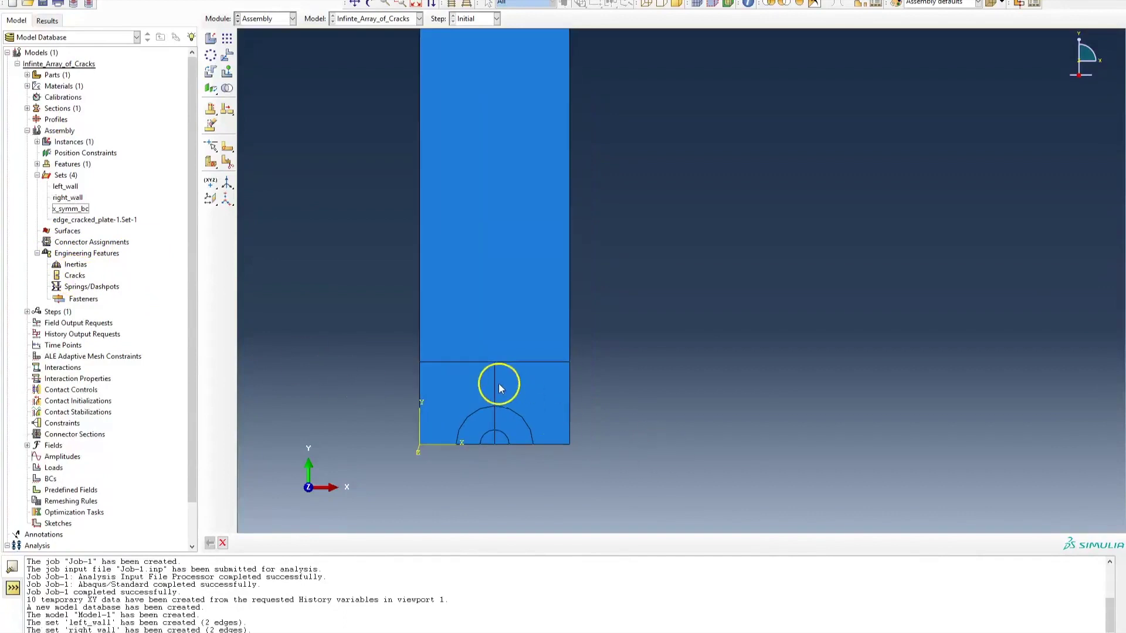
double_click(74, 275)
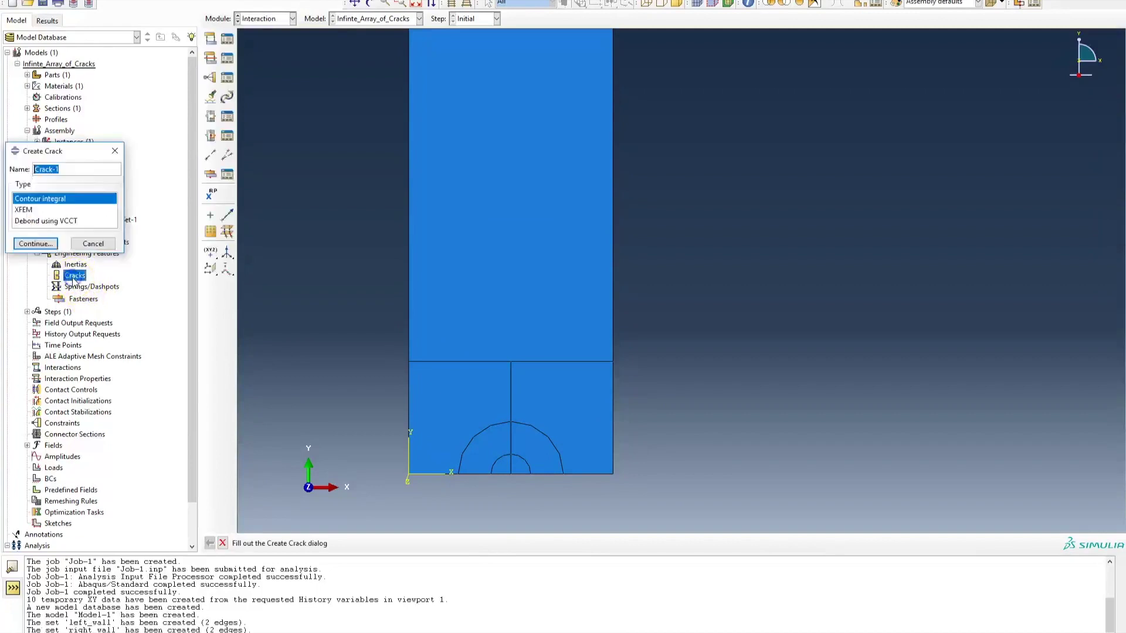
click(73, 183)
click(50, 244)
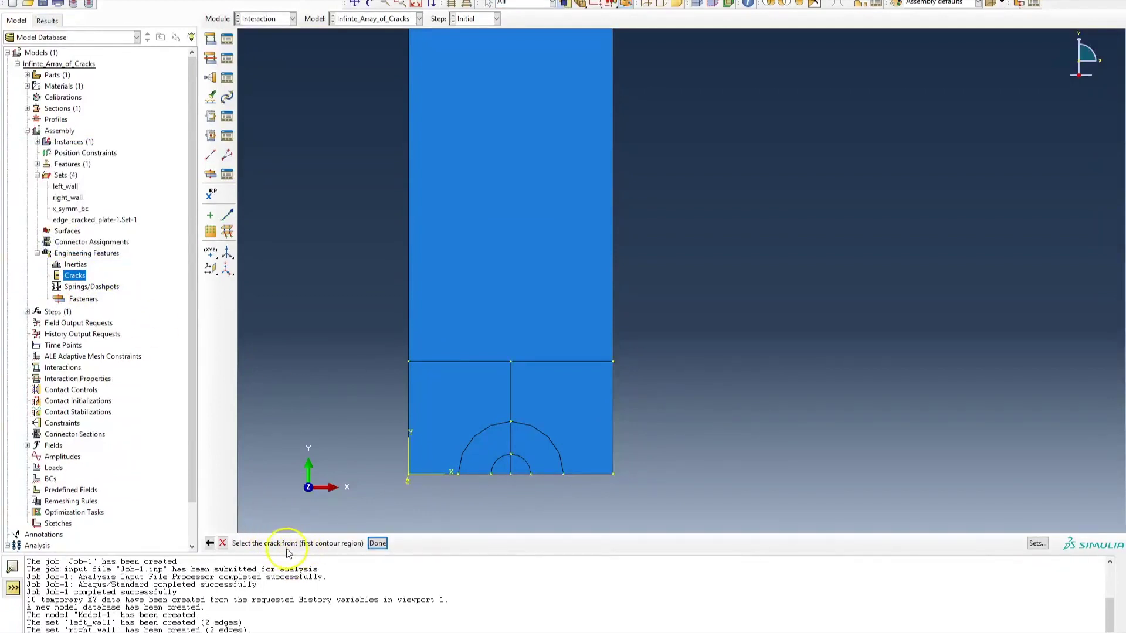
scroll(508, 473, up, 5)
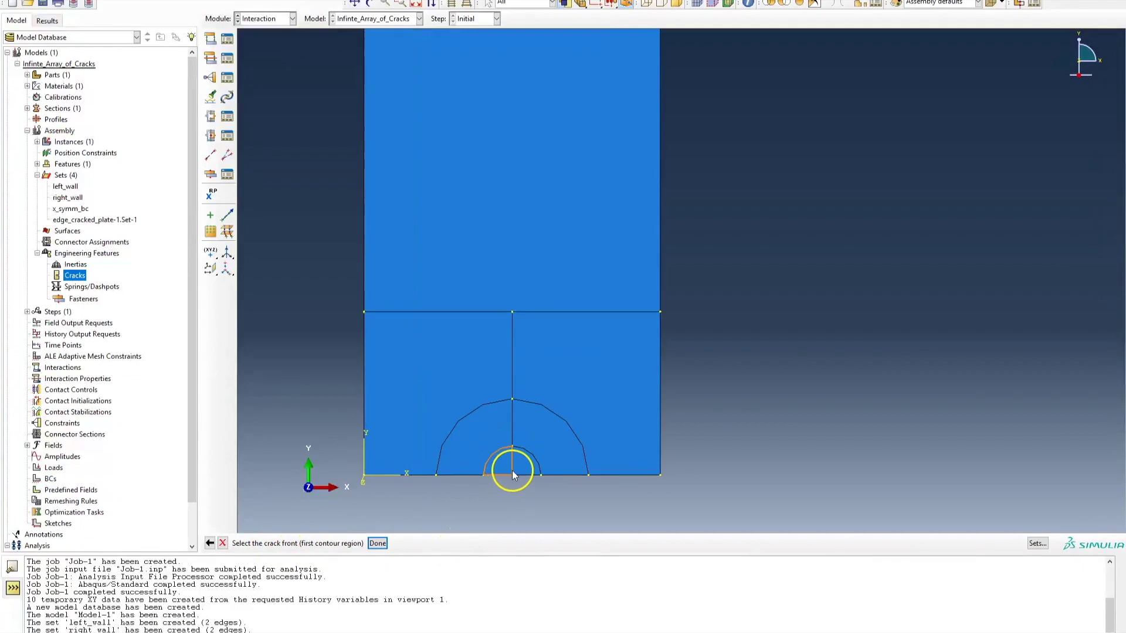
click(512, 483)
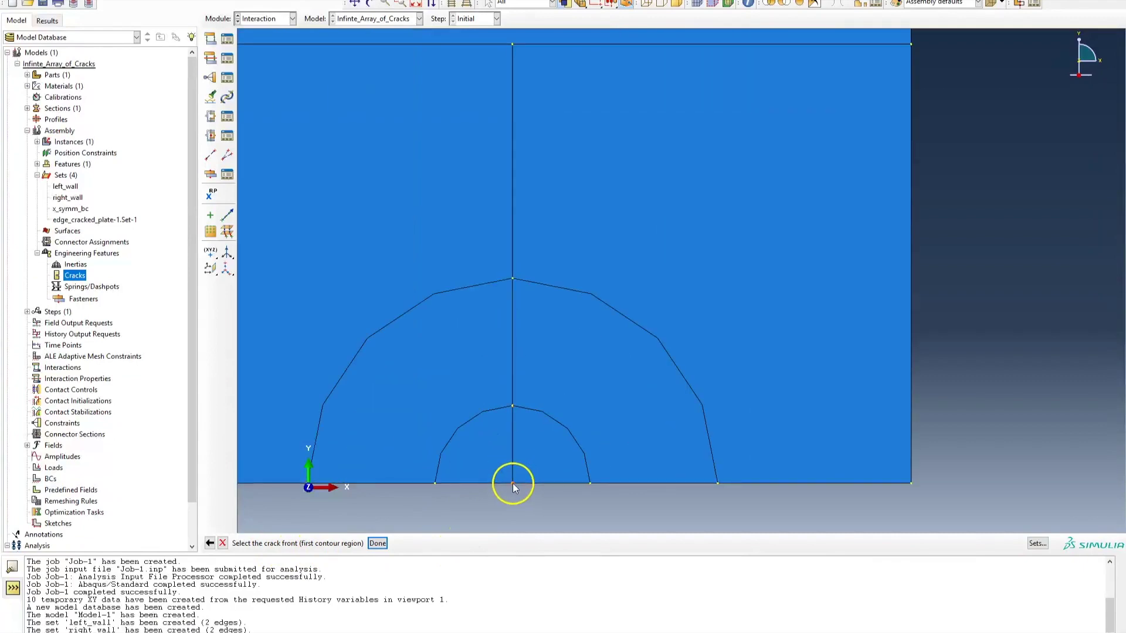
click(379, 544)
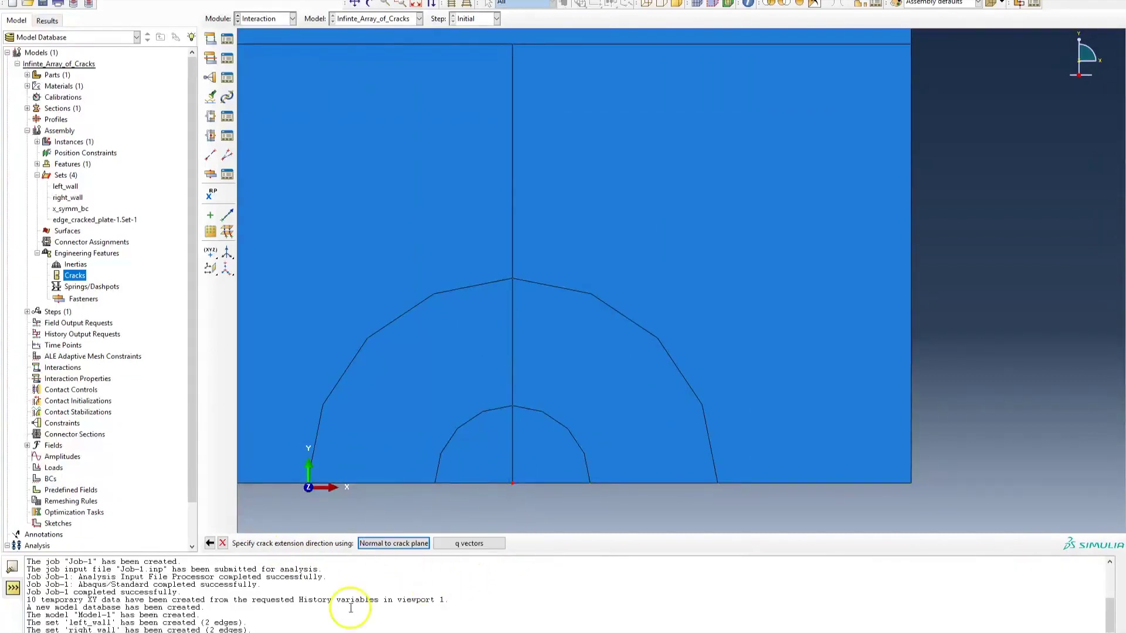
Consult the crack diagram in Photos and define the crack extension direction with a q vector from the crack tip along the bottom edge in +X
key(alt+Tab)
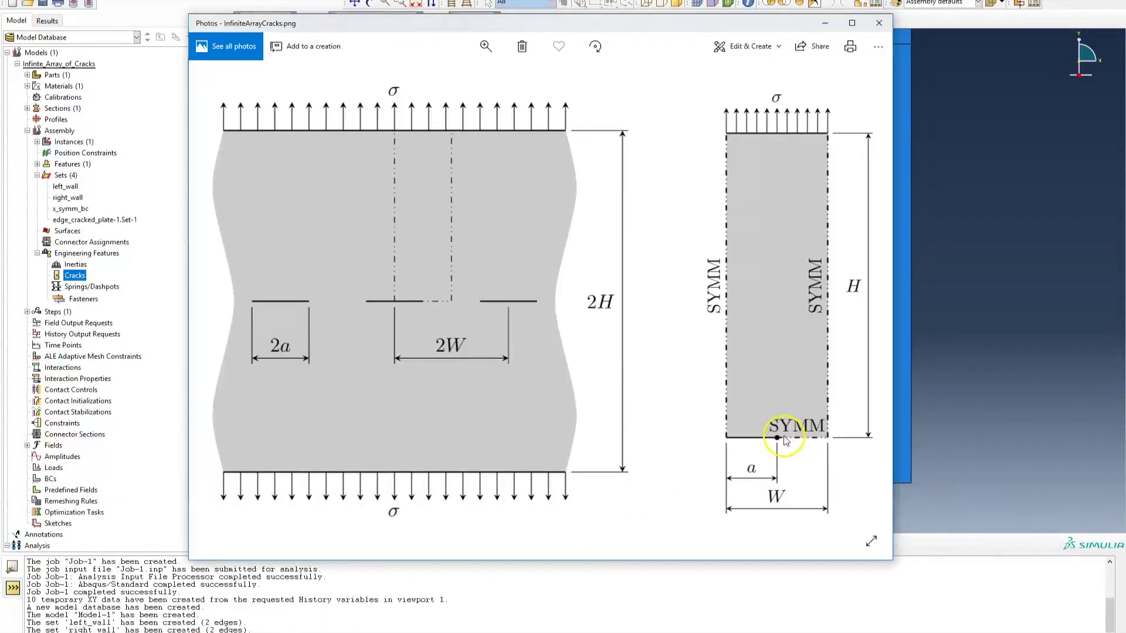
click(965, 456)
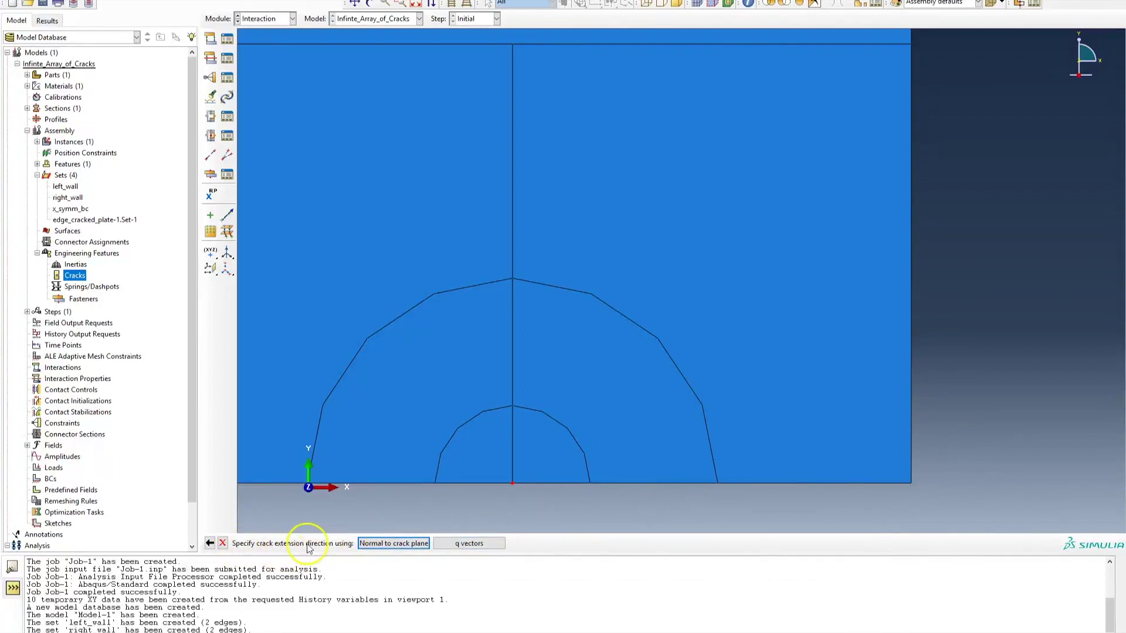
click(481, 544)
scroll(533, 478, up, 4)
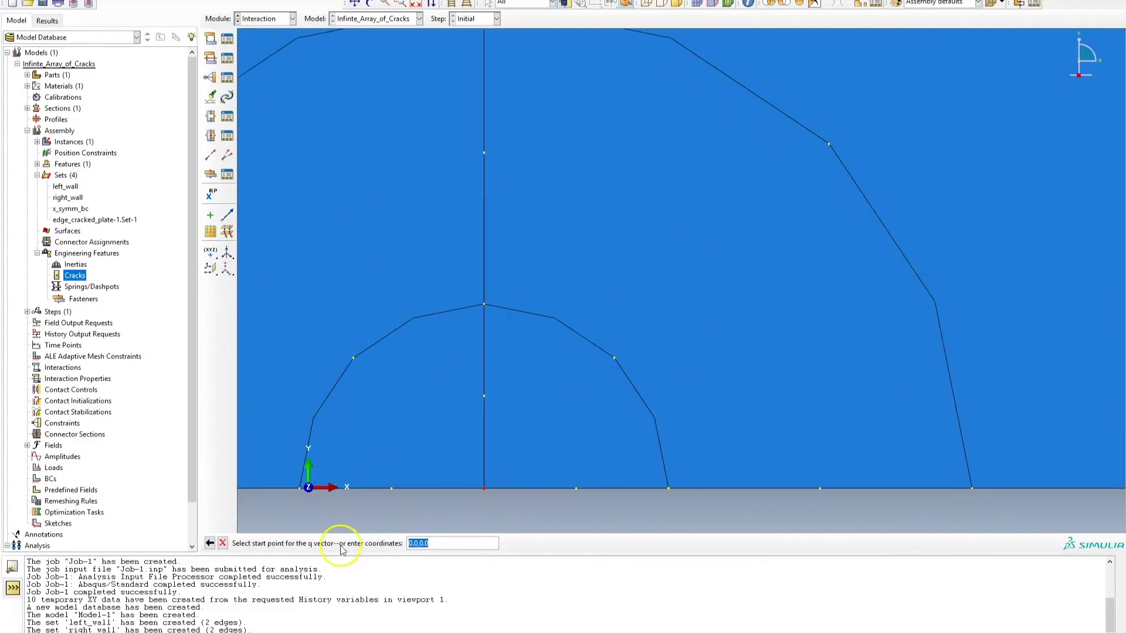
click(484, 489)
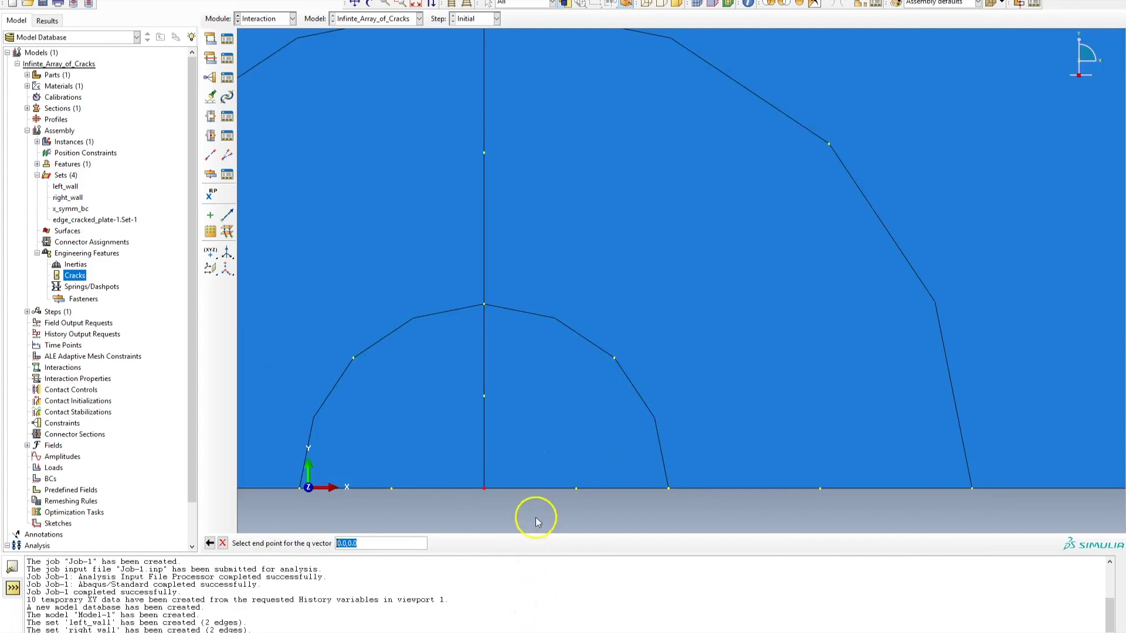
click(576, 490)
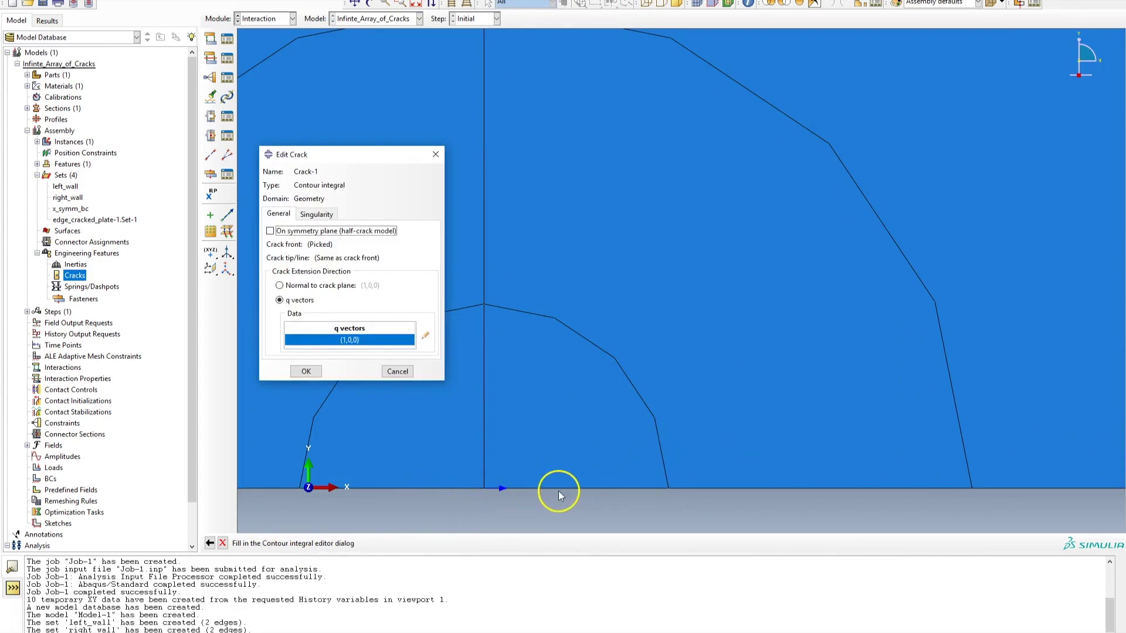
Mark Crack-1 as lying on the symmetry plane (half-crack model) and compare it with the array diagram in Photos
click(299, 232)
scroll(721, 443, down, 3)
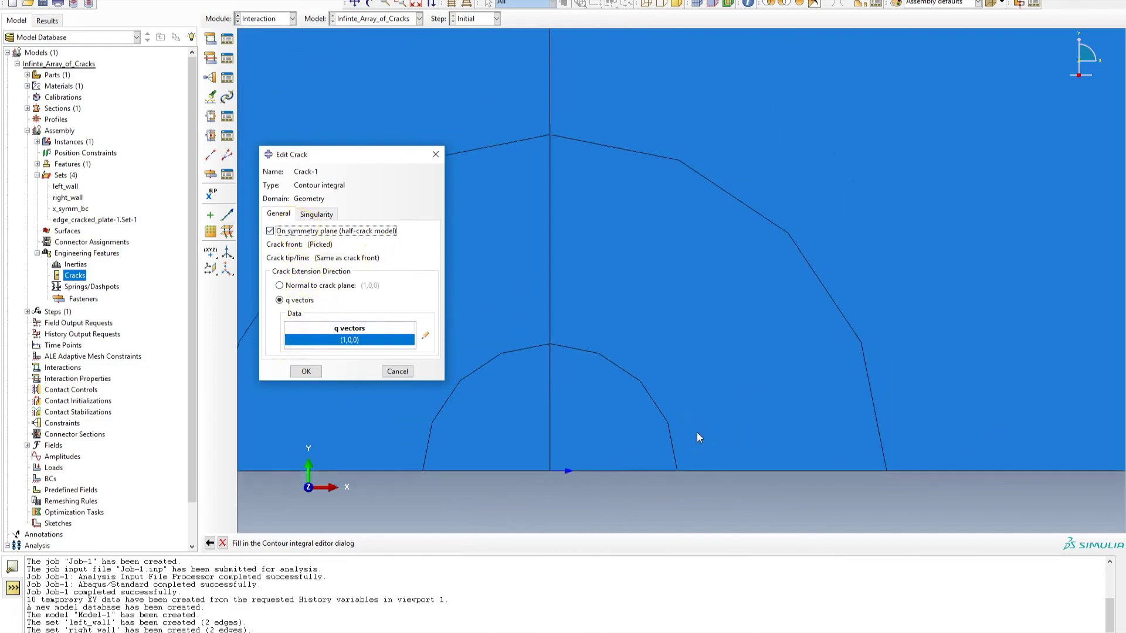
key(alt+Tab)
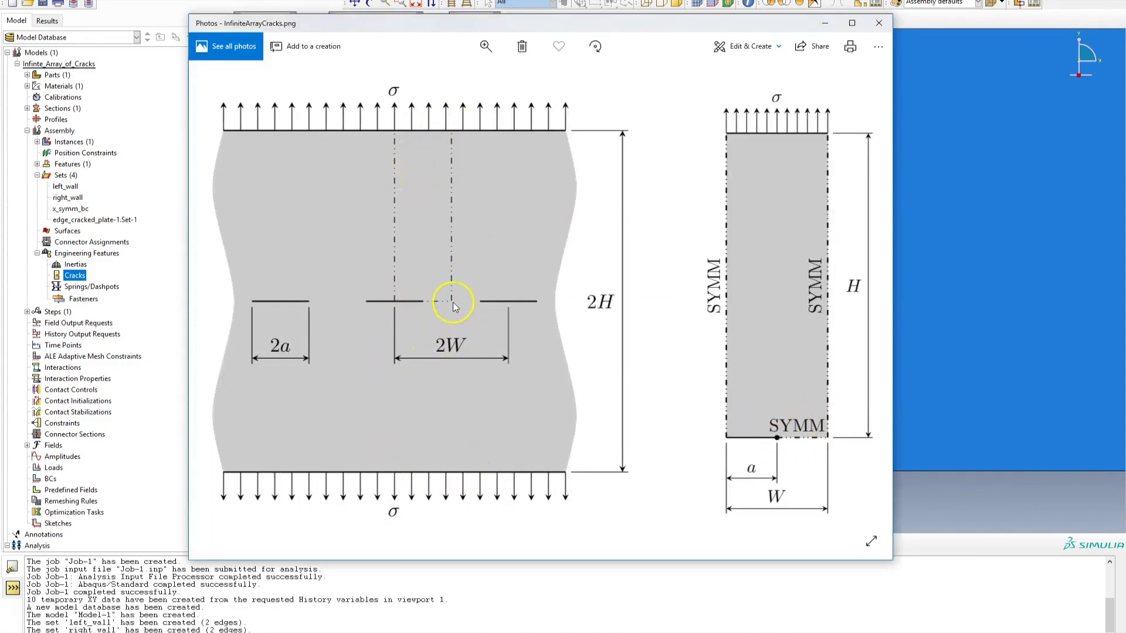
click(970, 495)
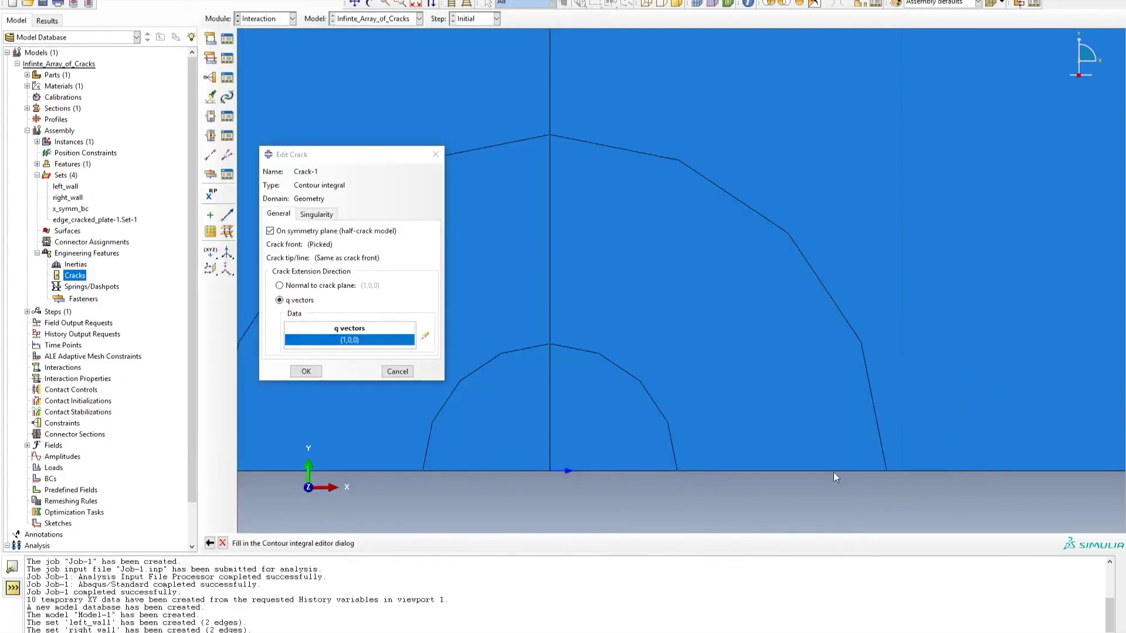
Set Crack-1's singularity to midside node parameter 0.25 with collapsed element side, single node, and finish the crack definition
click(316, 214)
click(397, 248)
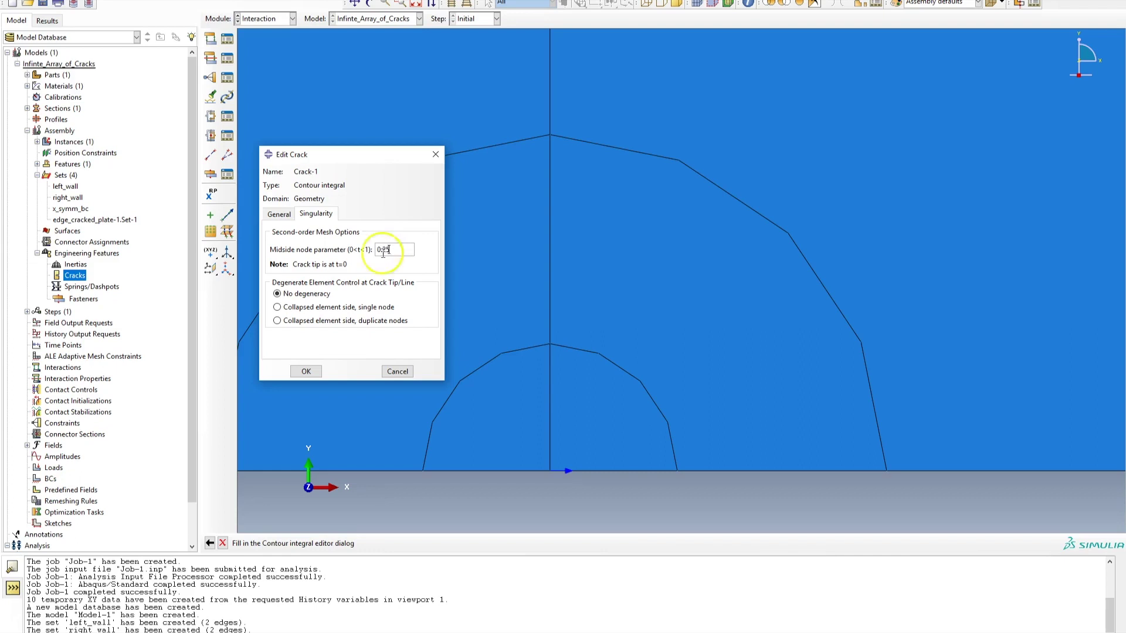
drag(402, 252, 362, 249)
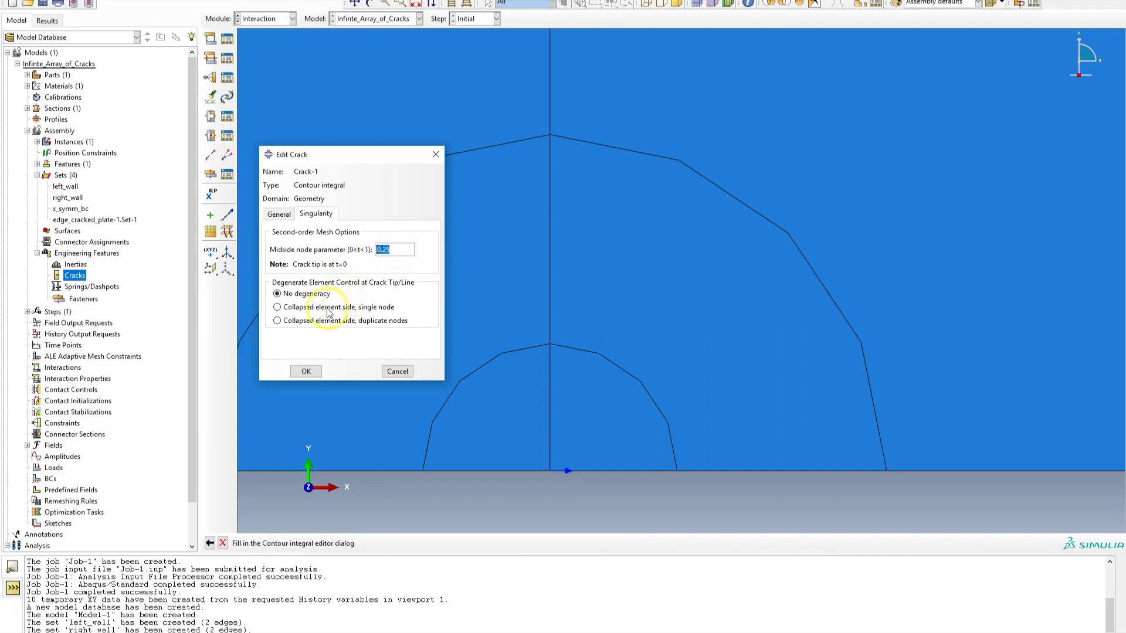
click(296, 307)
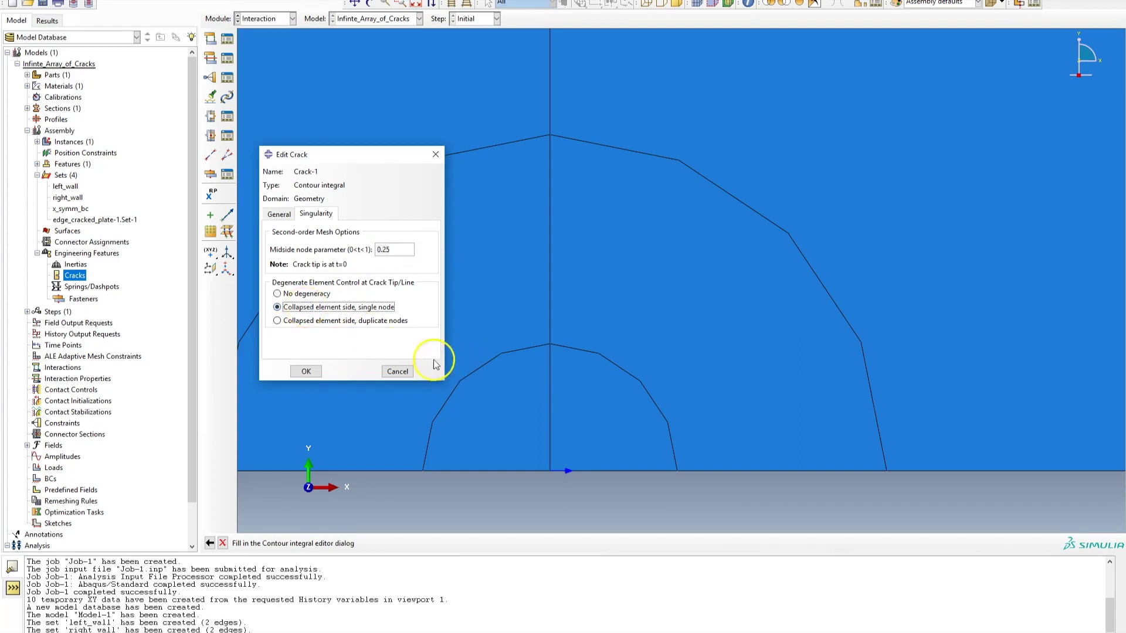
click(315, 374)
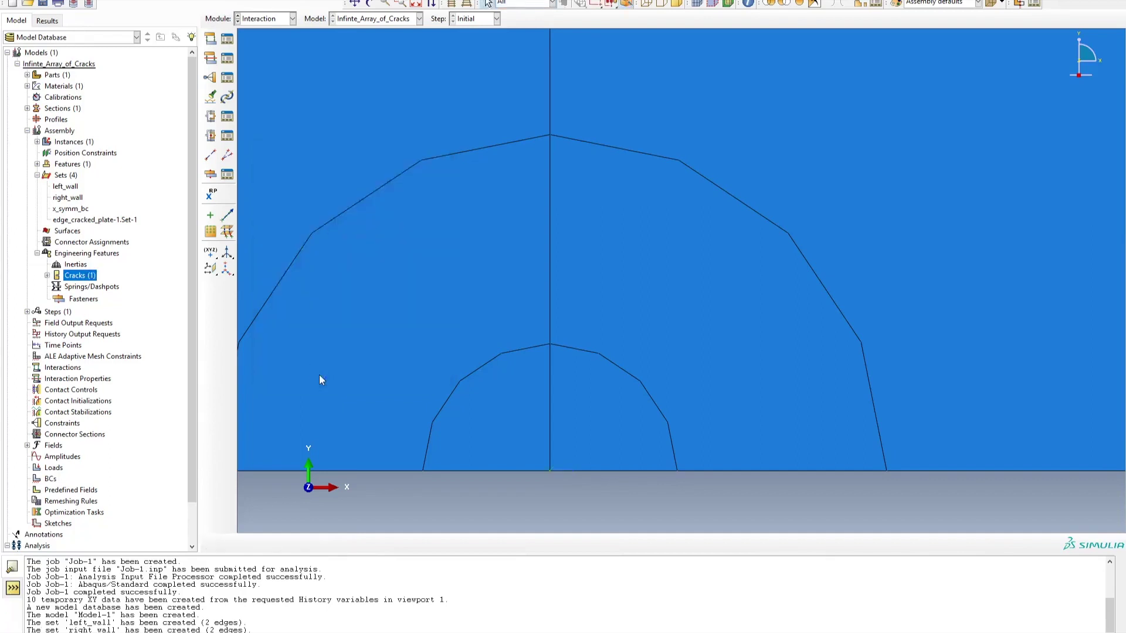
Create a Static, General step named Step-1 after Initial with the default settings
scroll(310, 378, up, 1)
scroll(309, 378, up, 3)
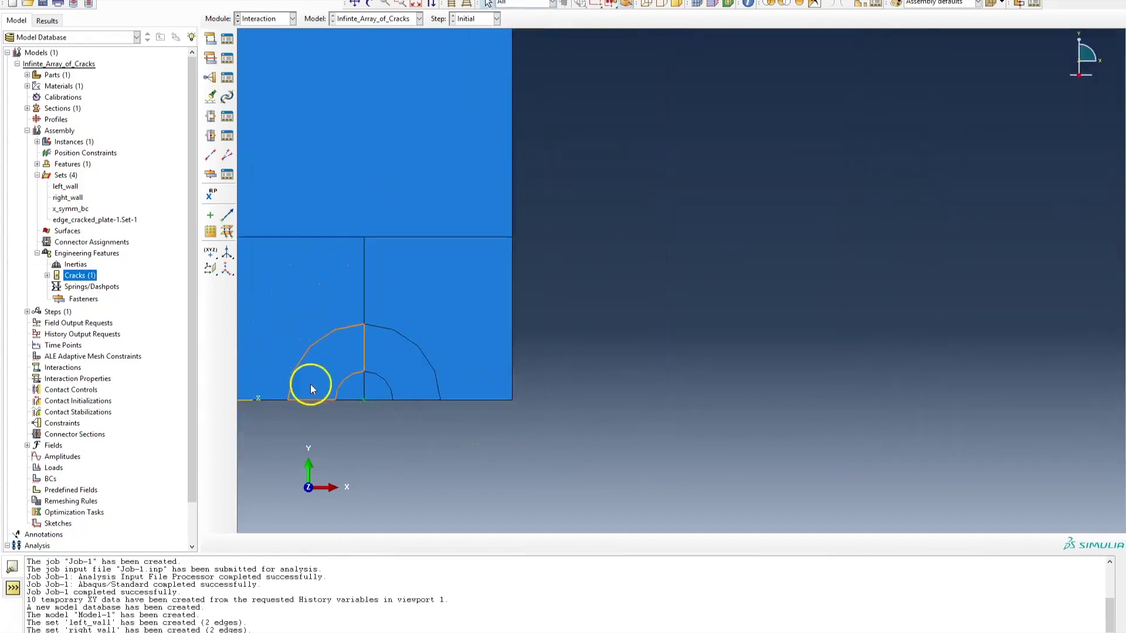
ctrl+alt+middle_drag(311, 384, 479, 387)
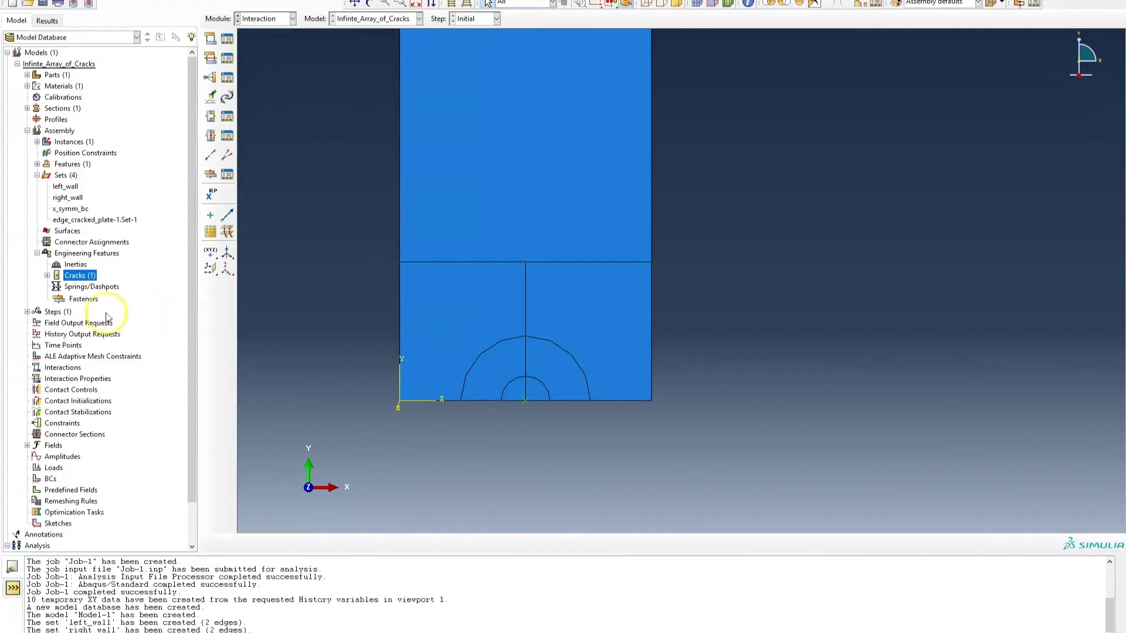
double_click(58, 315)
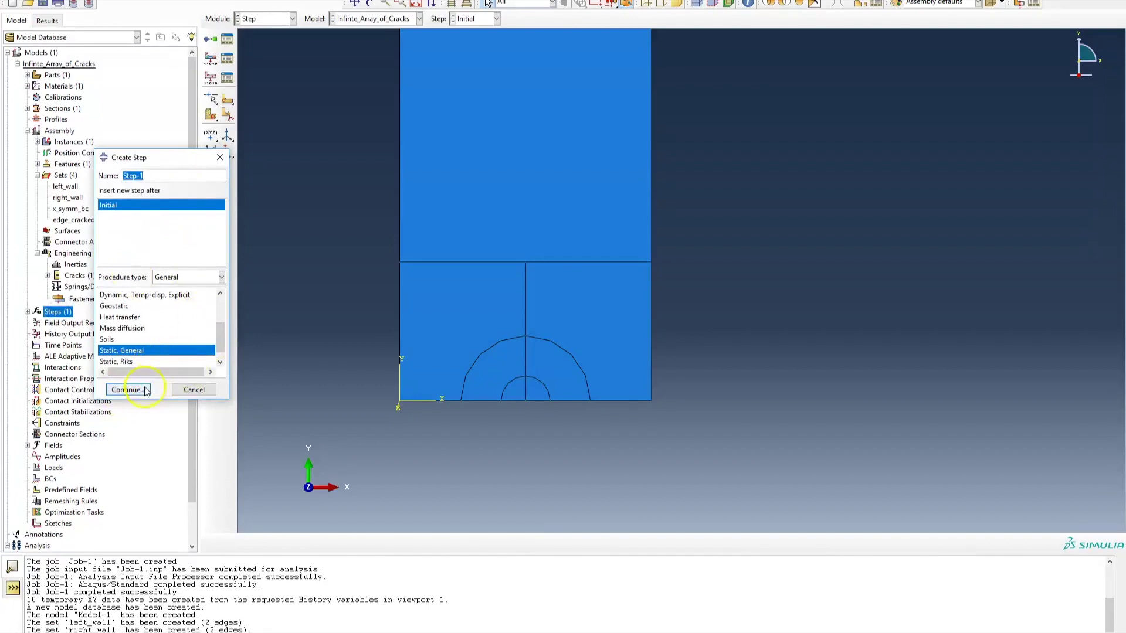
click(126, 390)
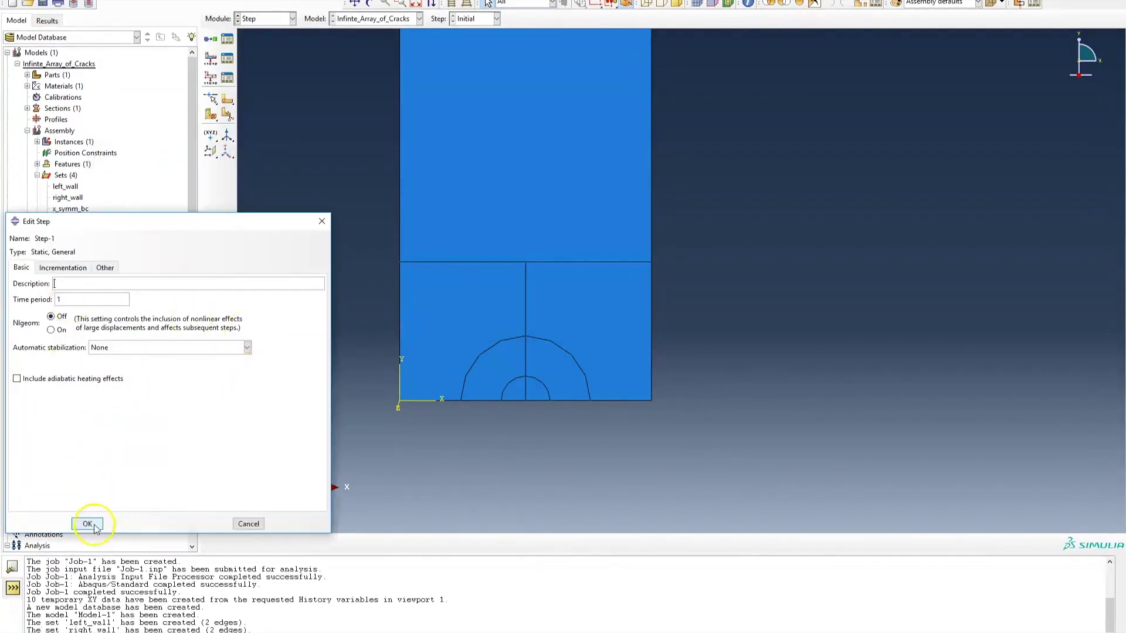
click(88, 524)
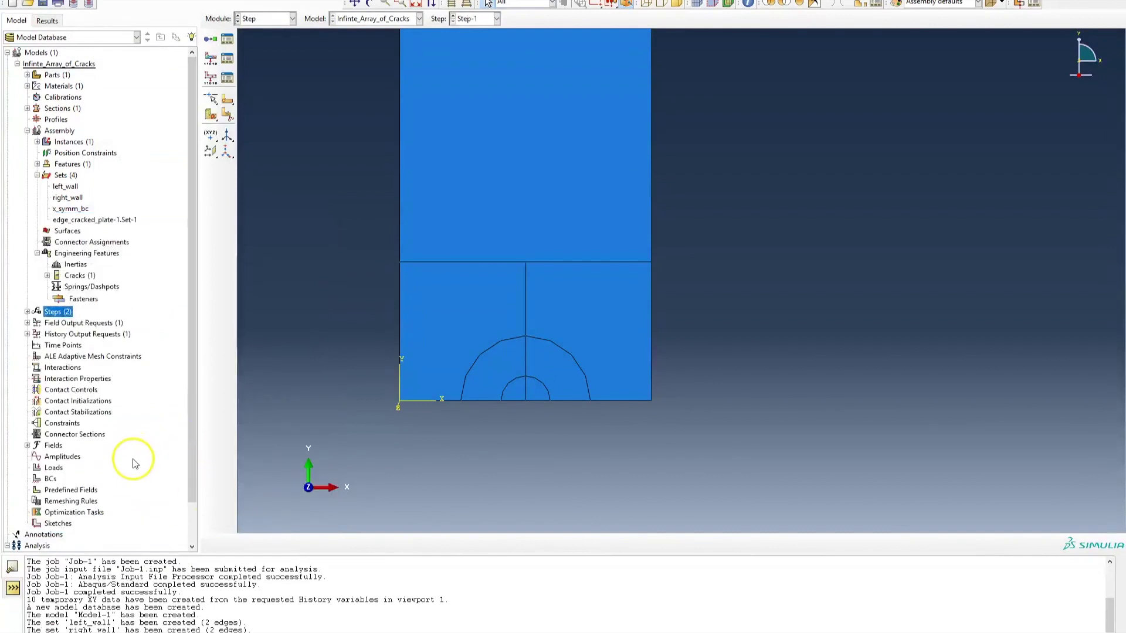
Create a history output request named crack_output in Step-1
scroll(94, 311, down, 2)
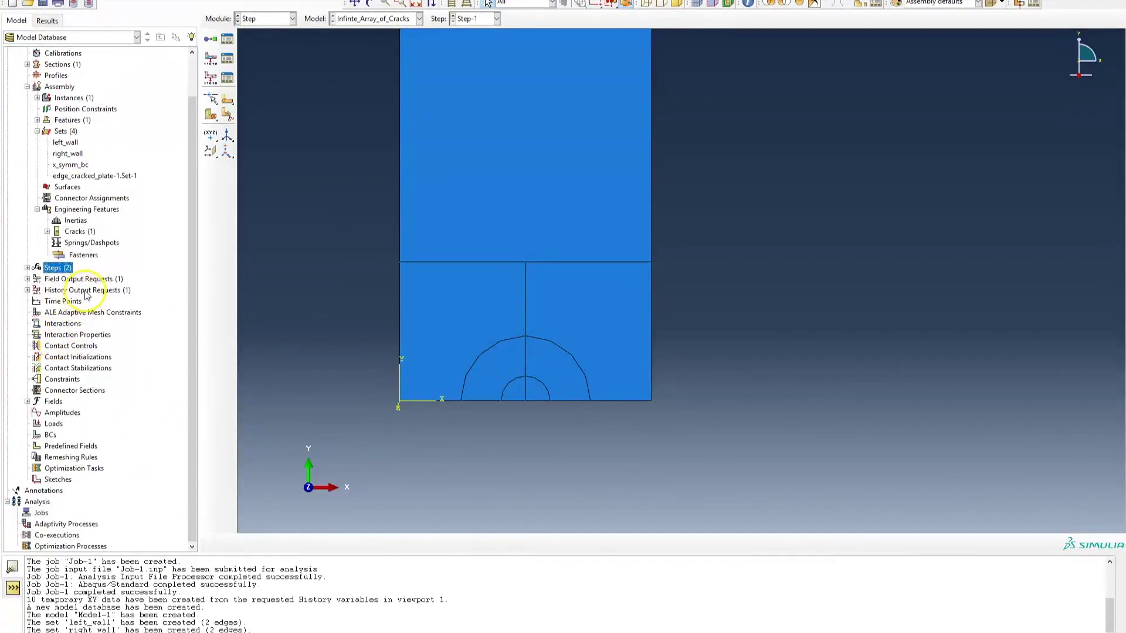
double_click(87, 291)
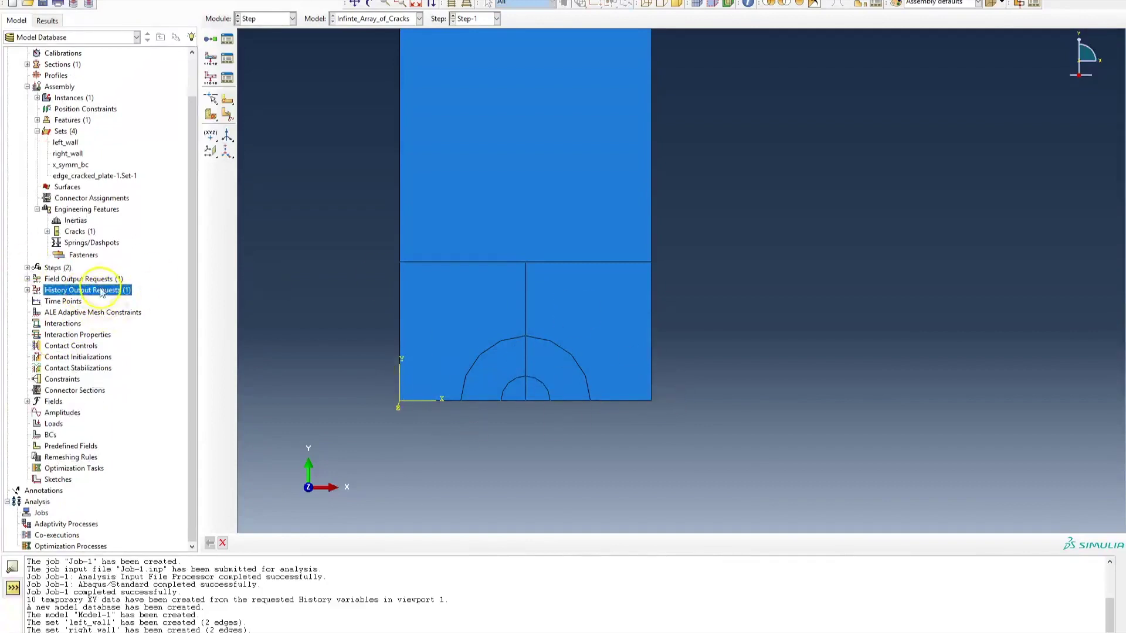
click(147, 294)
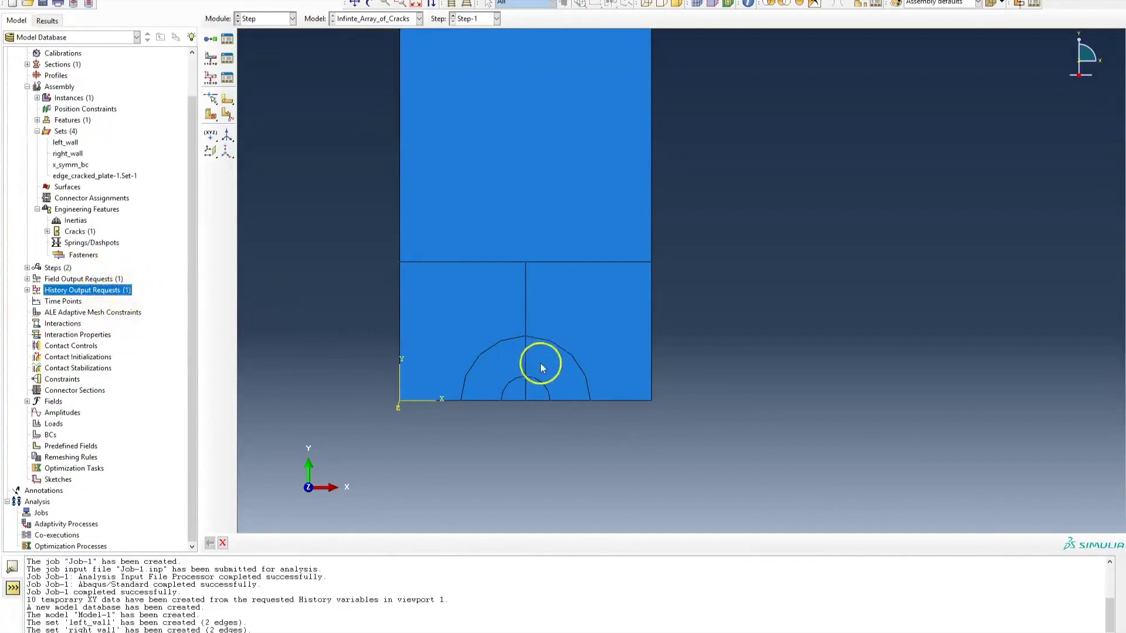
double_click(105, 293)
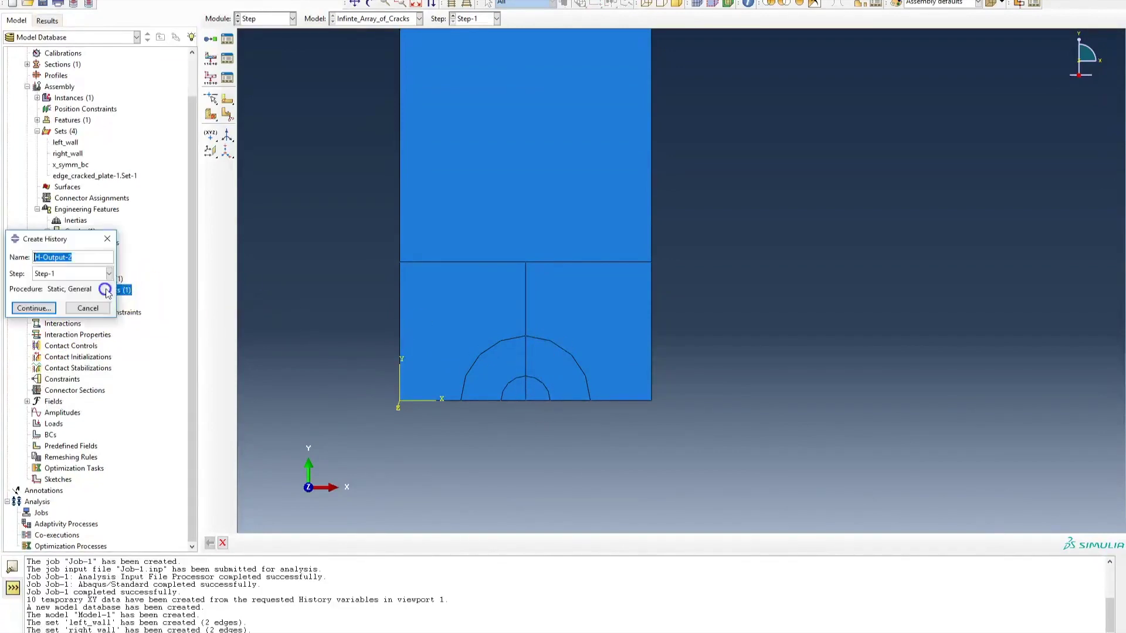
click(85, 262)
text(crack_o)
click(34, 307)
Set the crack_output request's domain to Crack, using Crack-1 with J-integral output, and finish the request
click(161, 234)
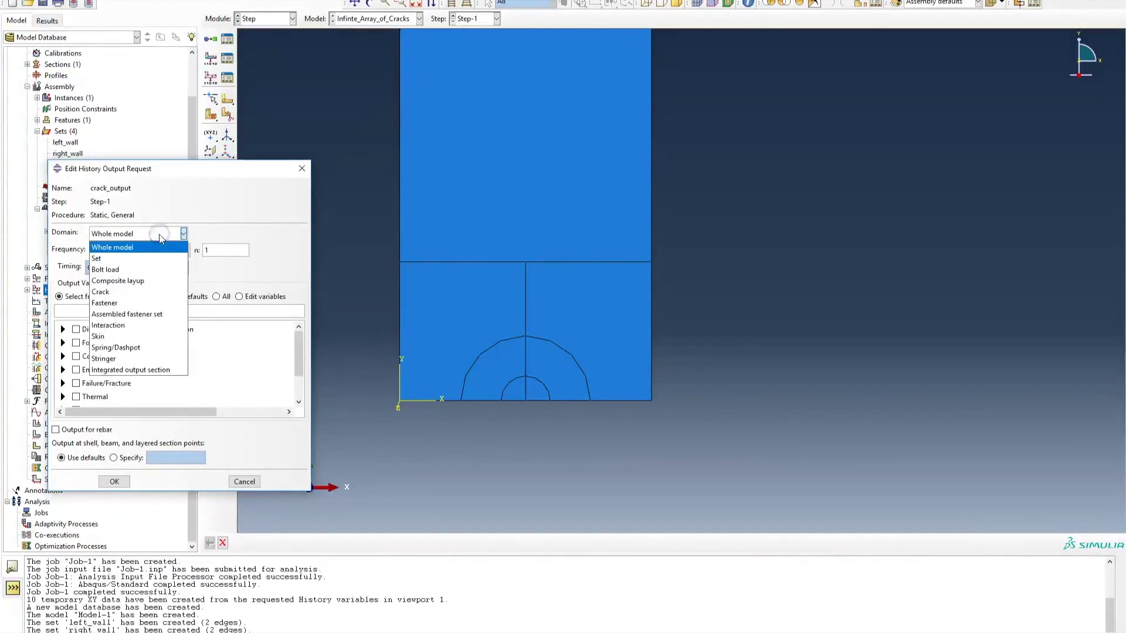
click(107, 295)
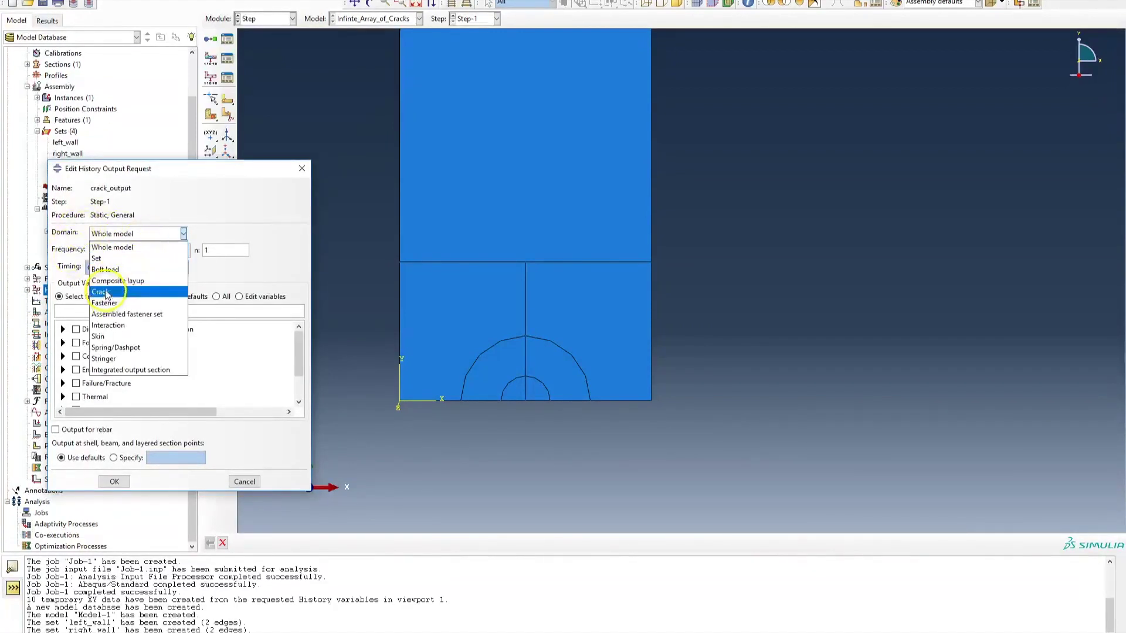
click(230, 236)
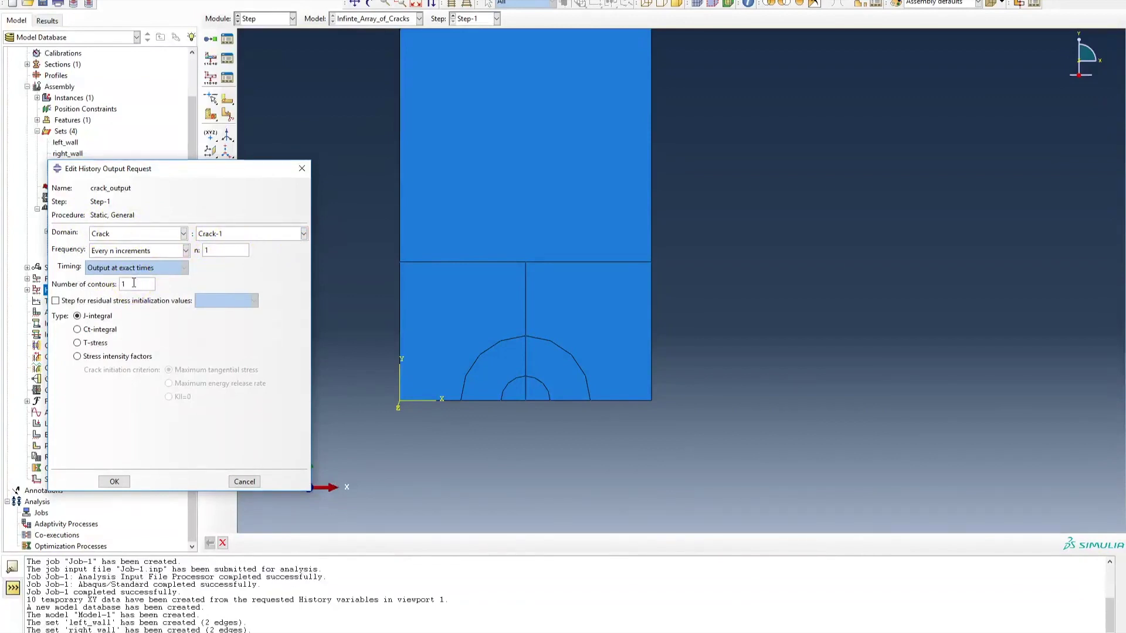
click(117, 481)
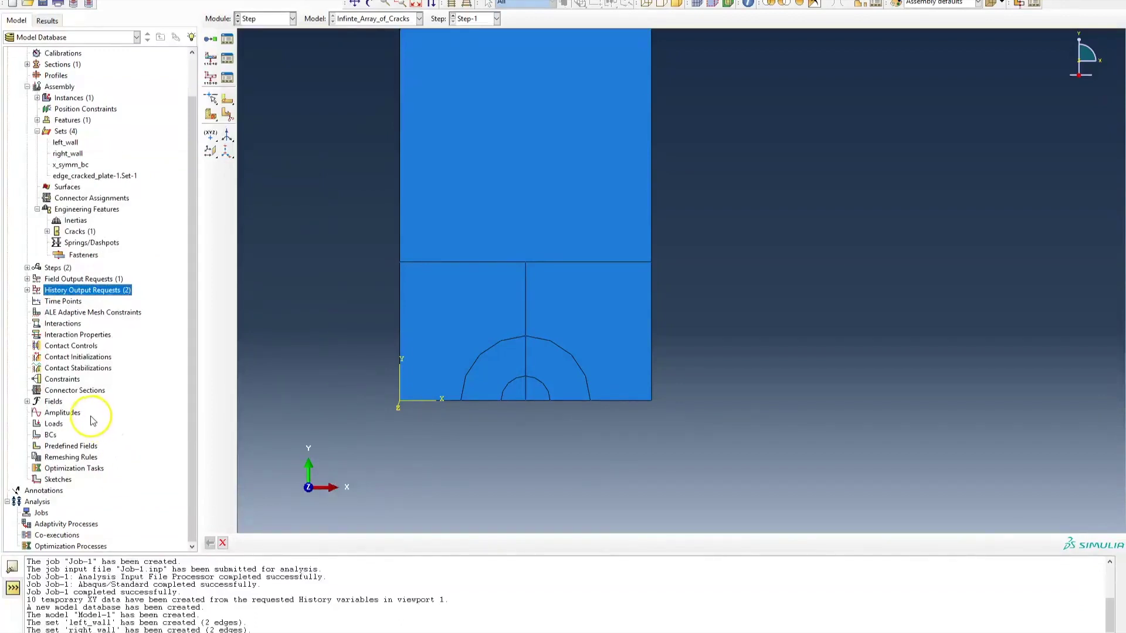
Start a Displacement/Rotation boundary condition in Step-1 and assign it to the left_wall set
double_click(50, 435)
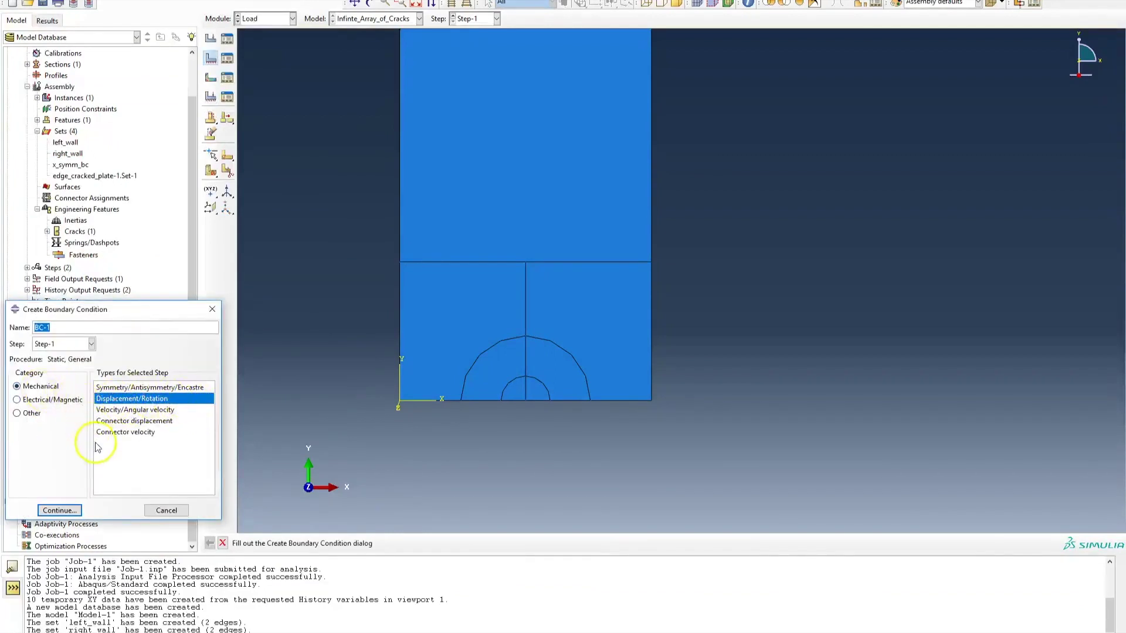
click(59, 511)
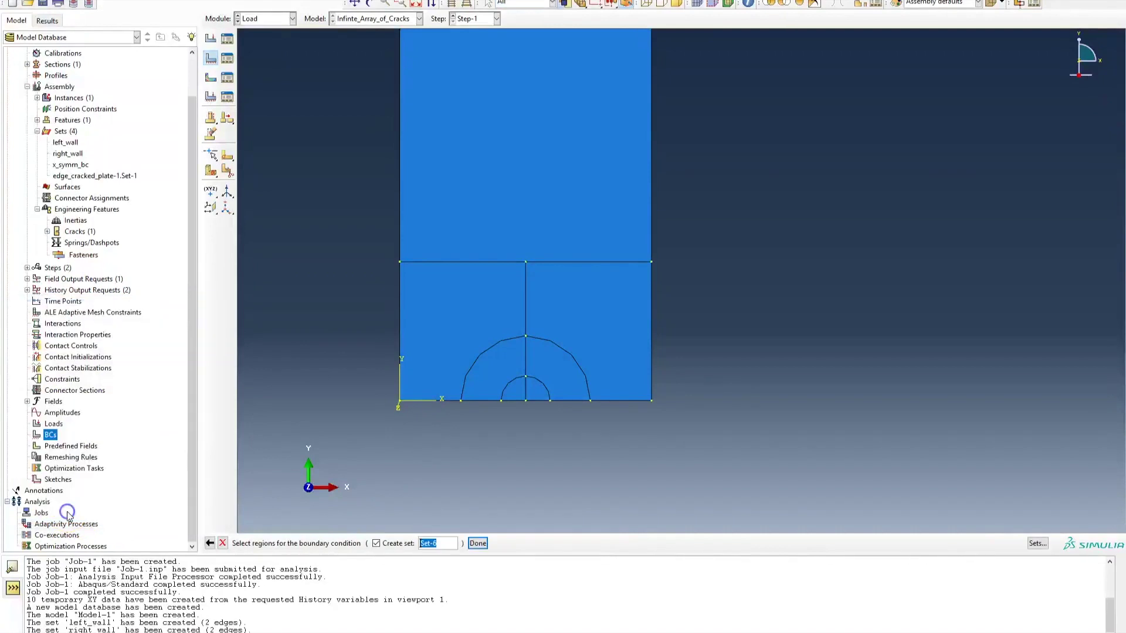
scroll(474, 503, down, 5)
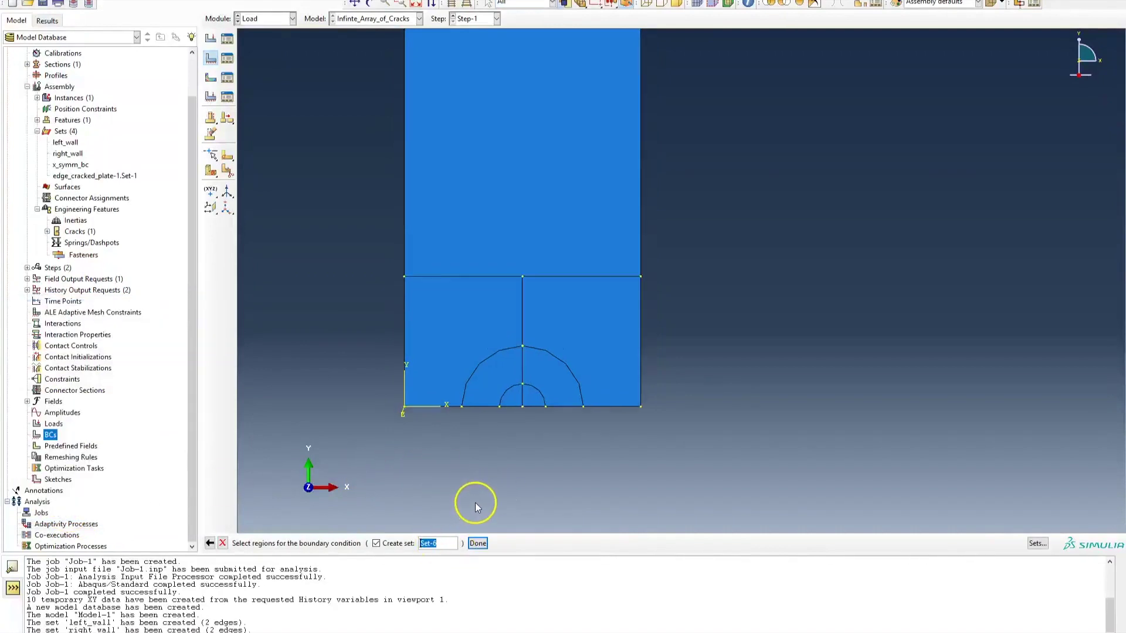
scroll(497, 444, down, 2)
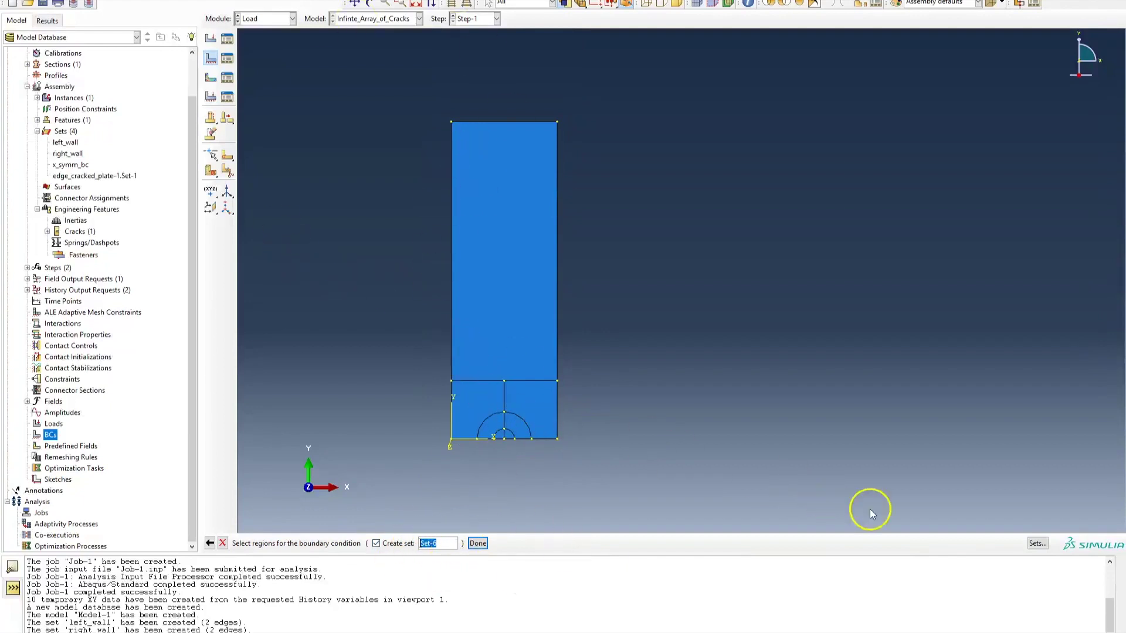
click(1036, 544)
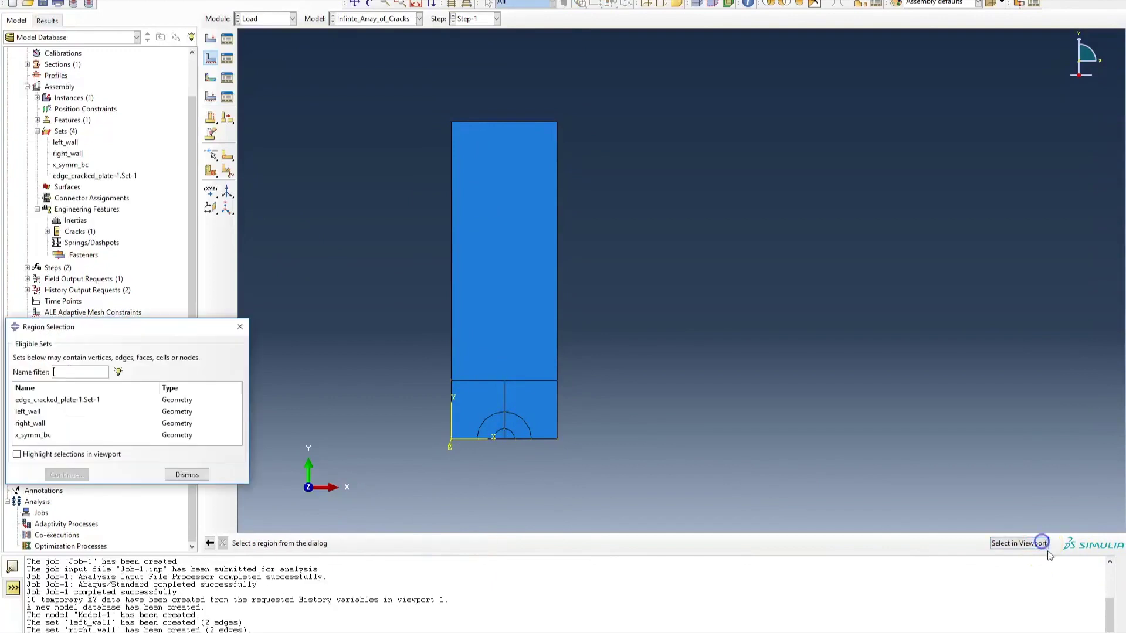
drag(175, 321, 174, 247)
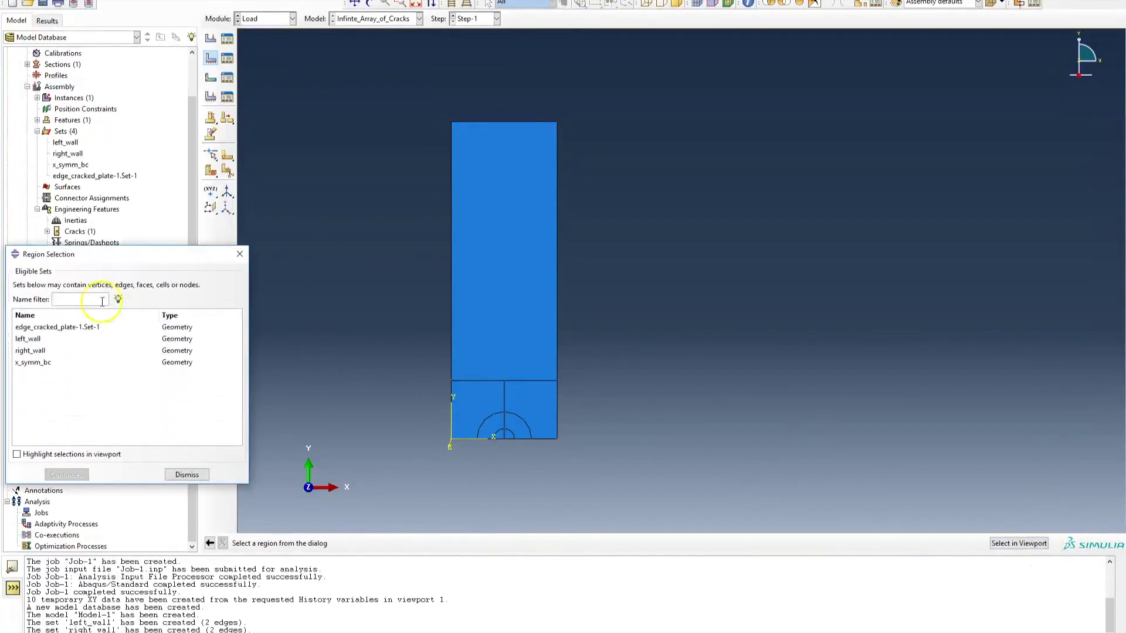
click(34, 340)
click(68, 475)
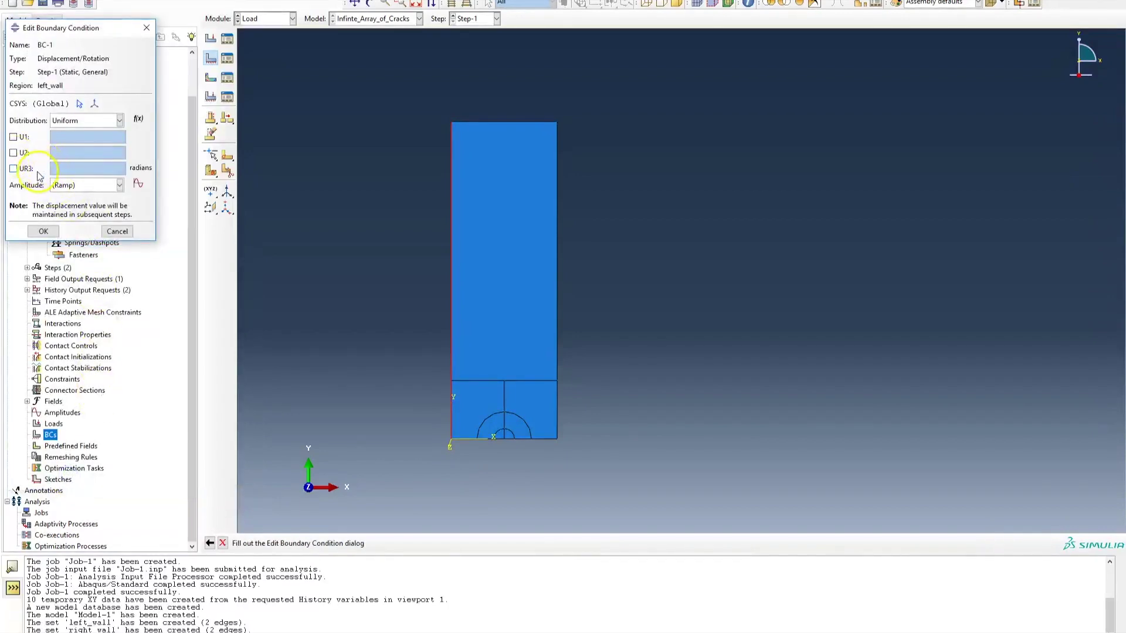
Consult the symmetry conditions in the Photos crack diagram and fix U1 at 0 on the left wall
key(alt+Tab)
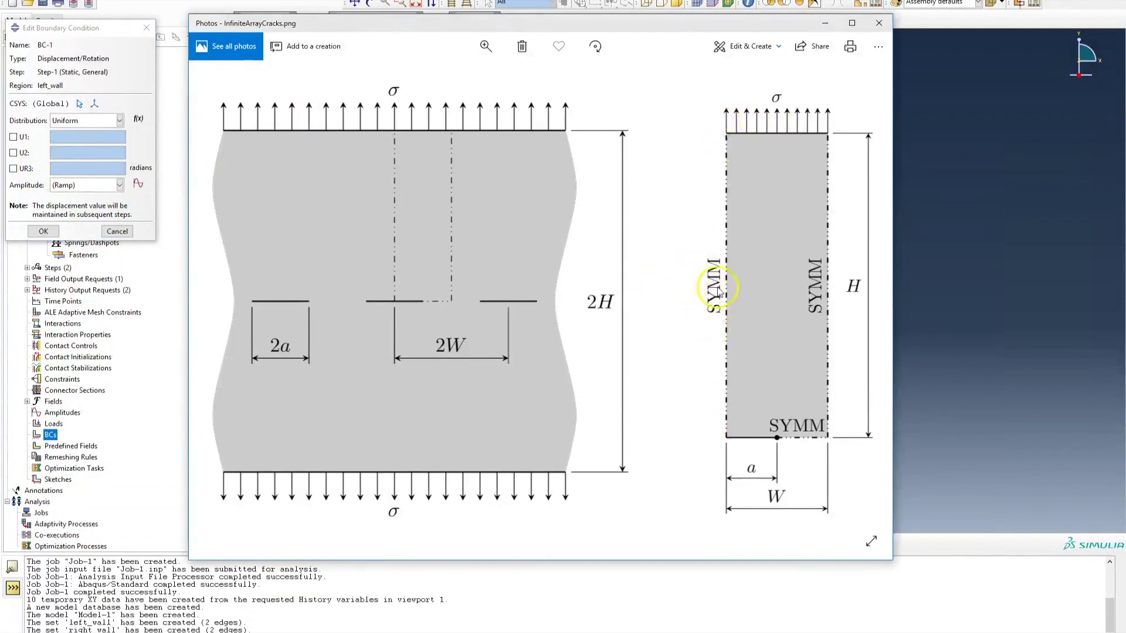
click(995, 266)
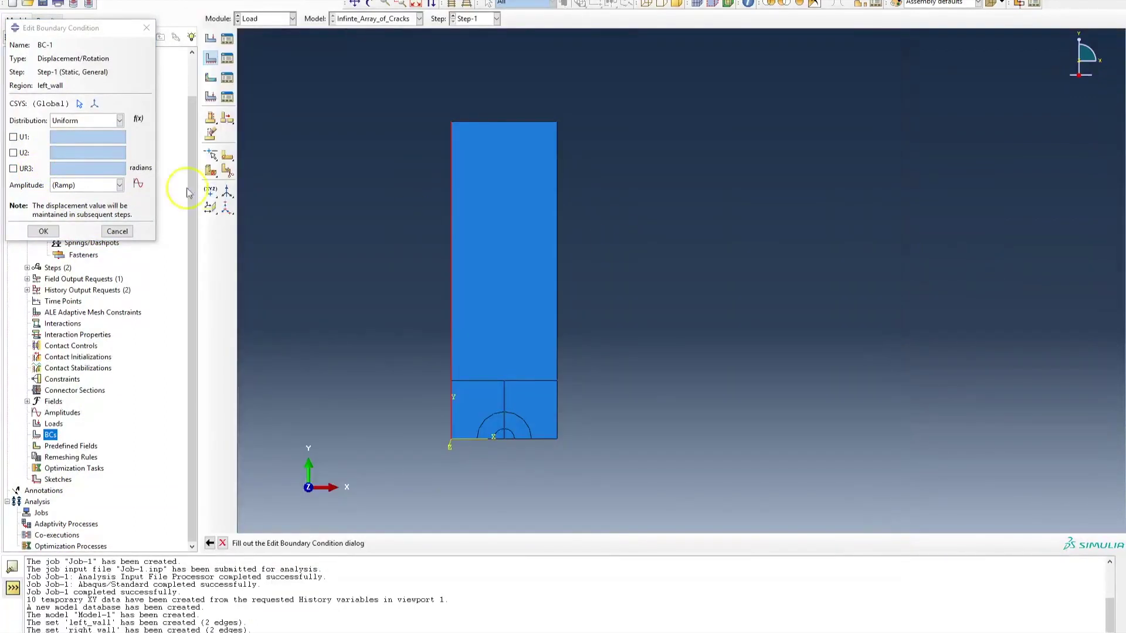
click(13, 137)
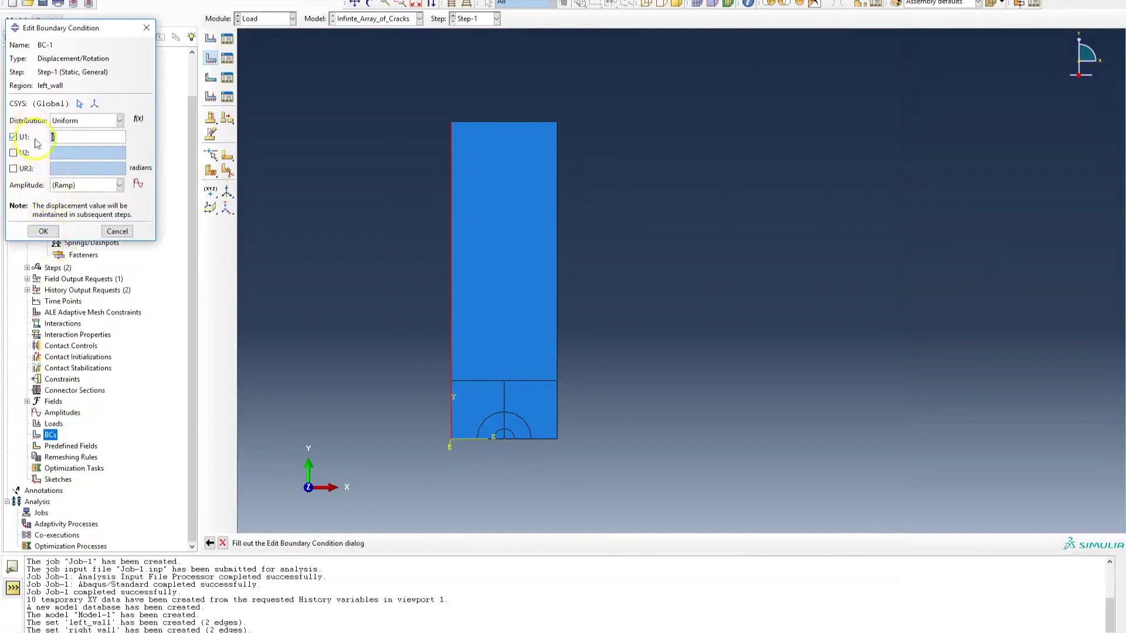
click(44, 231)
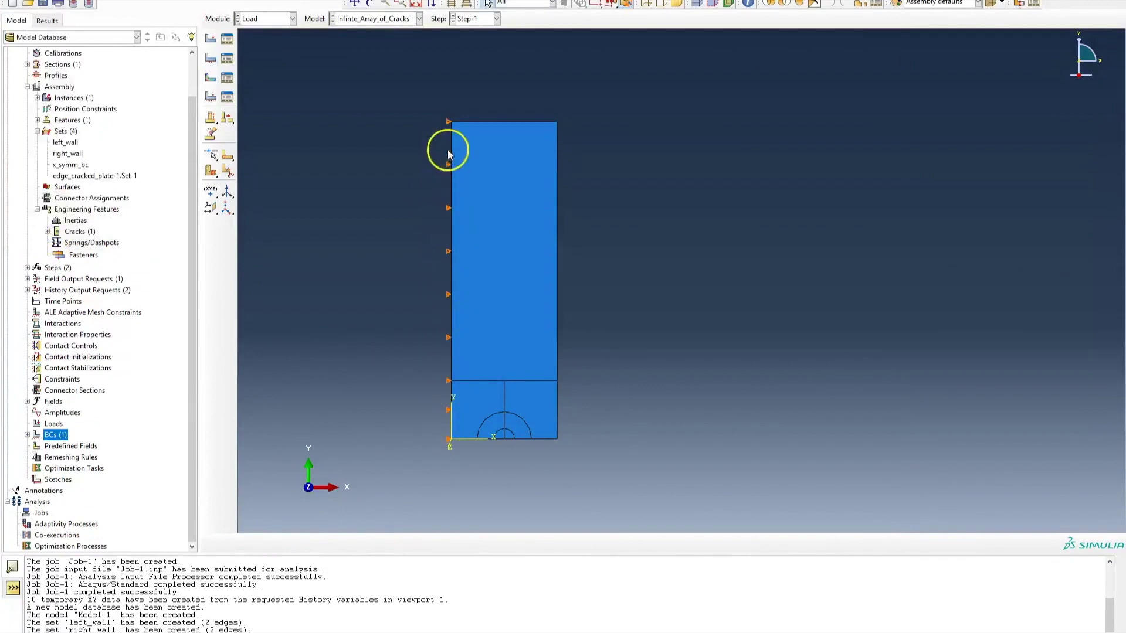
Create a Displacement/Rotation boundary condition in Step-1 on the right_wall set with U1 fixed at 0
double_click(58, 436)
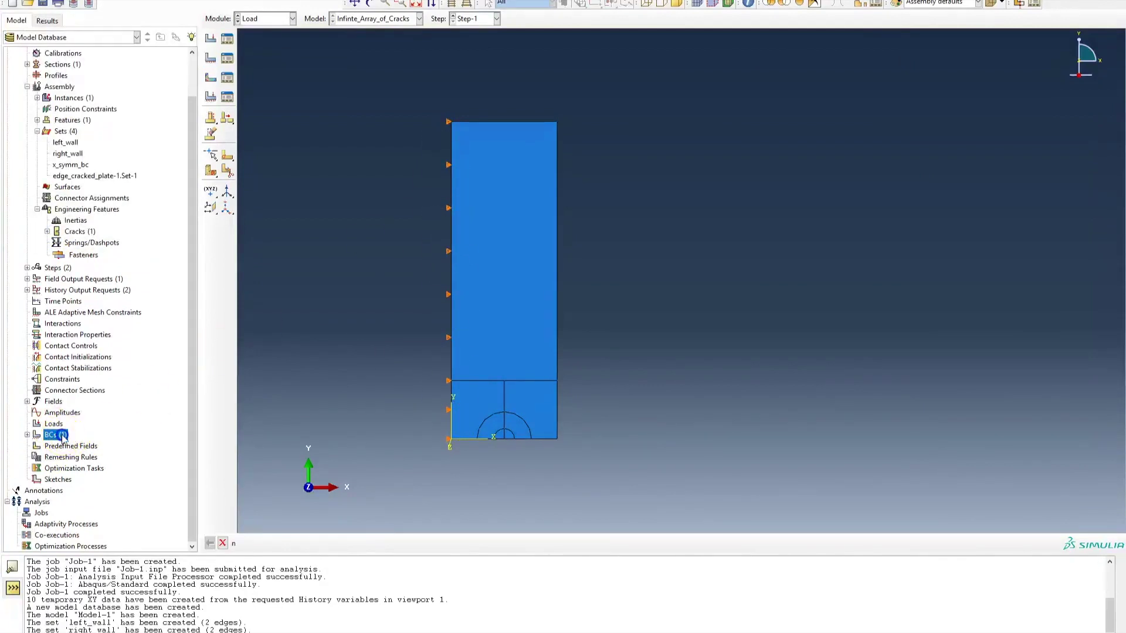
click(60, 510)
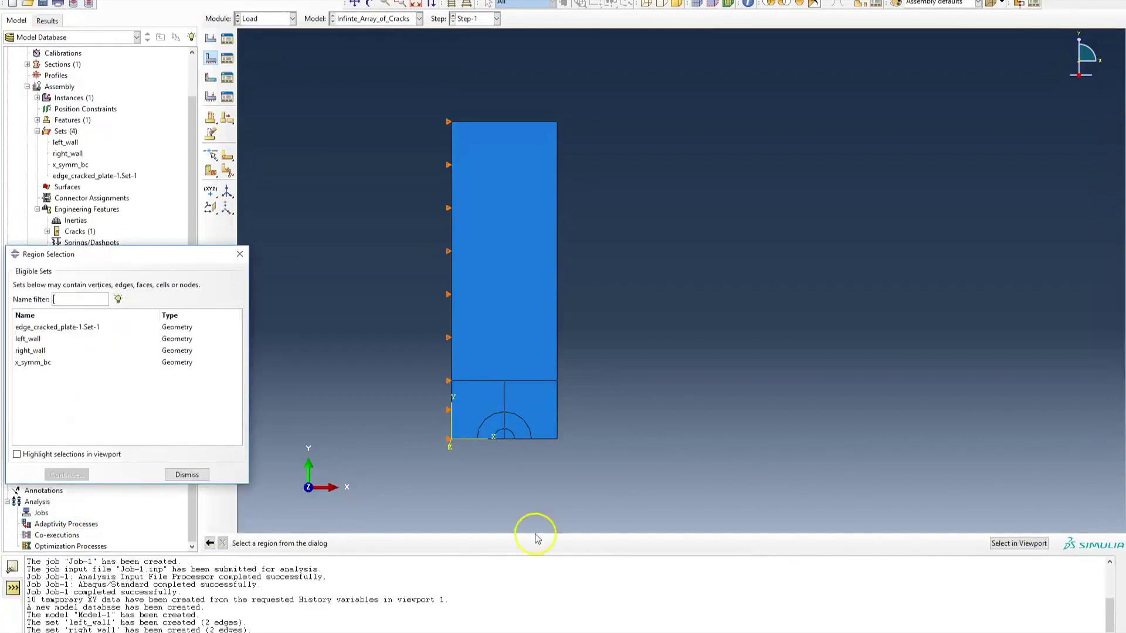
click(37, 351)
click(76, 475)
click(13, 136)
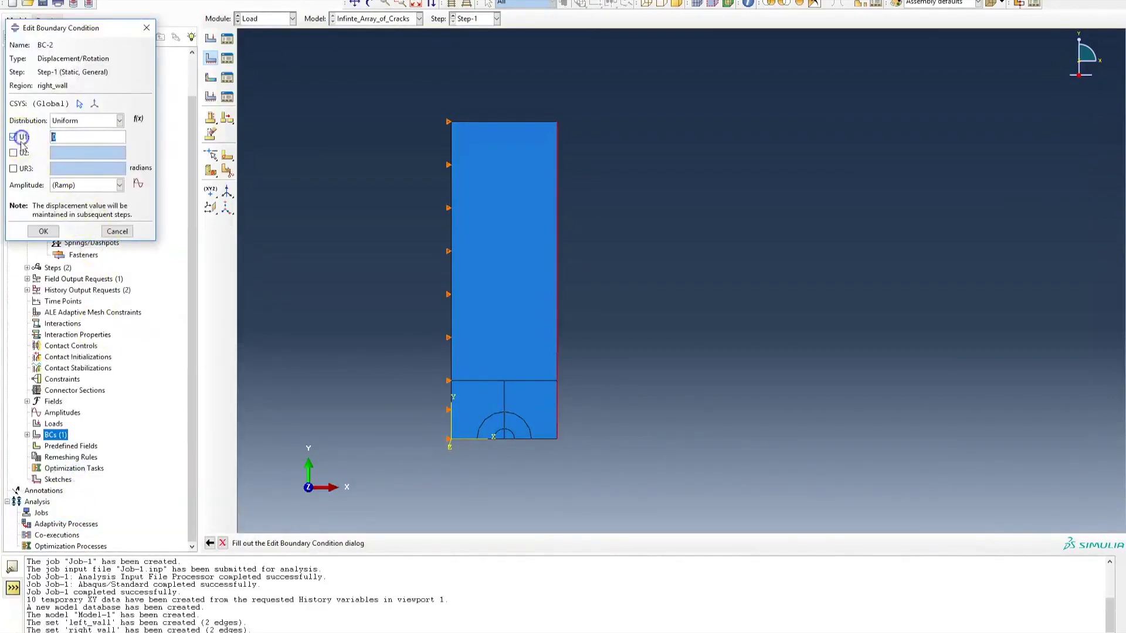
click(44, 232)
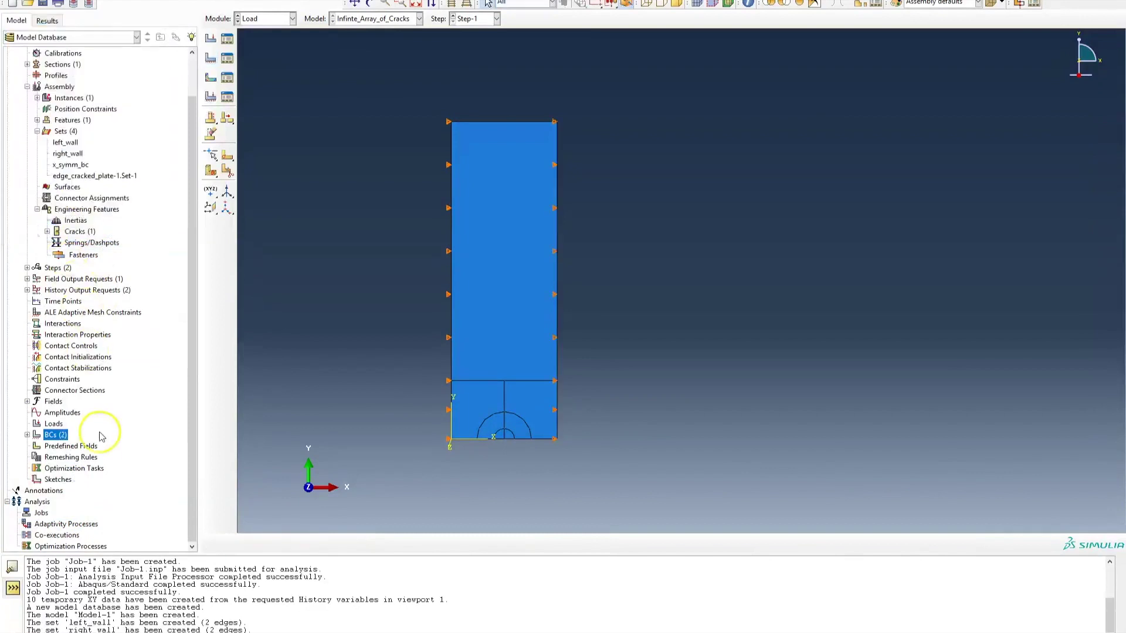
Create a Displacement/Rotation boundary condition in Step-1 on the x_symm_bc set with U2 fixed at 0, and inspect it along the bottom edge
double_click(54, 434)
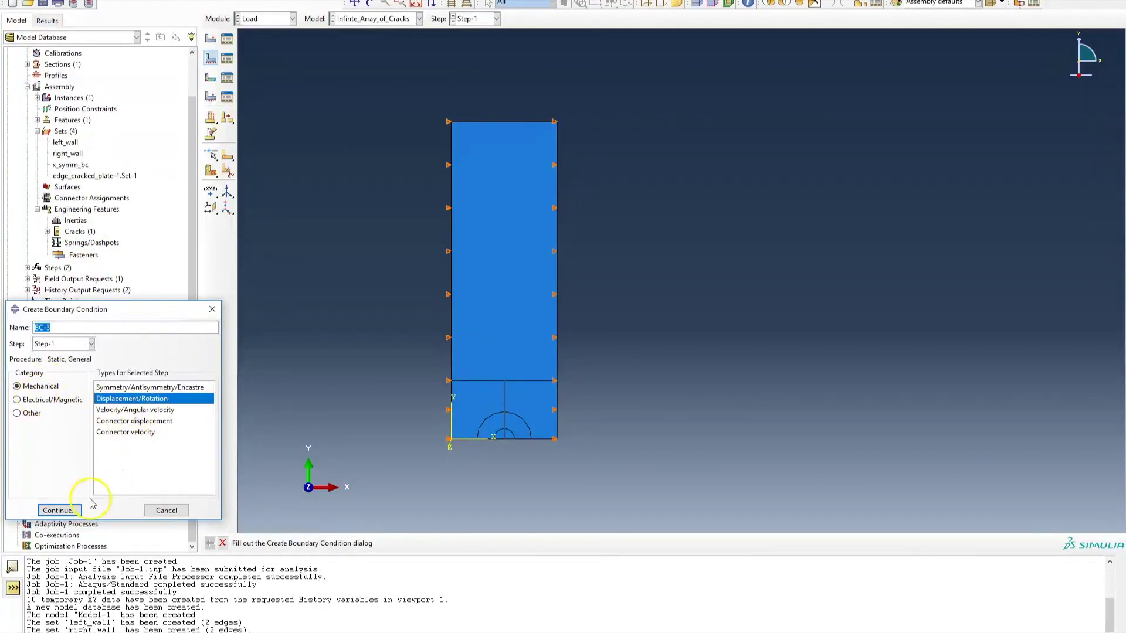
click(58, 510)
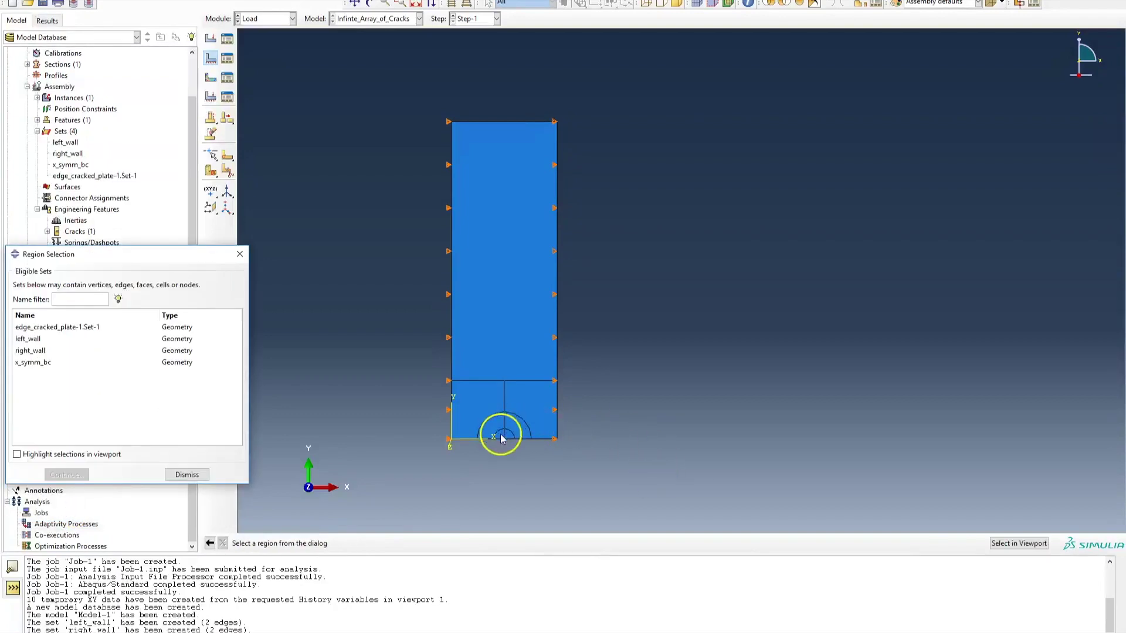
click(41, 363)
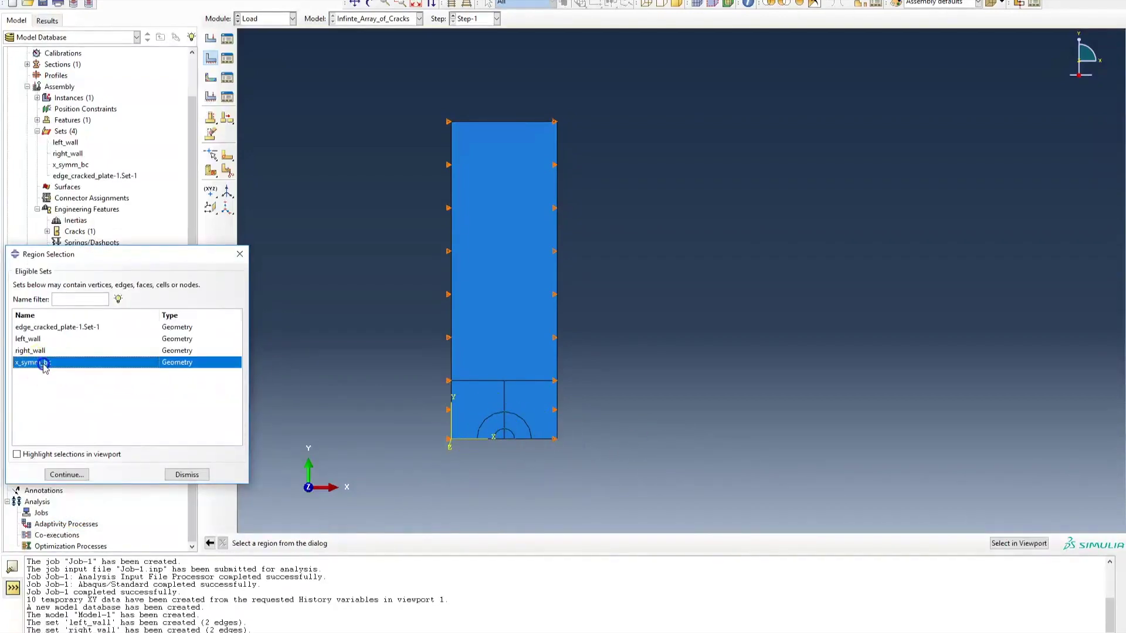
click(68, 475)
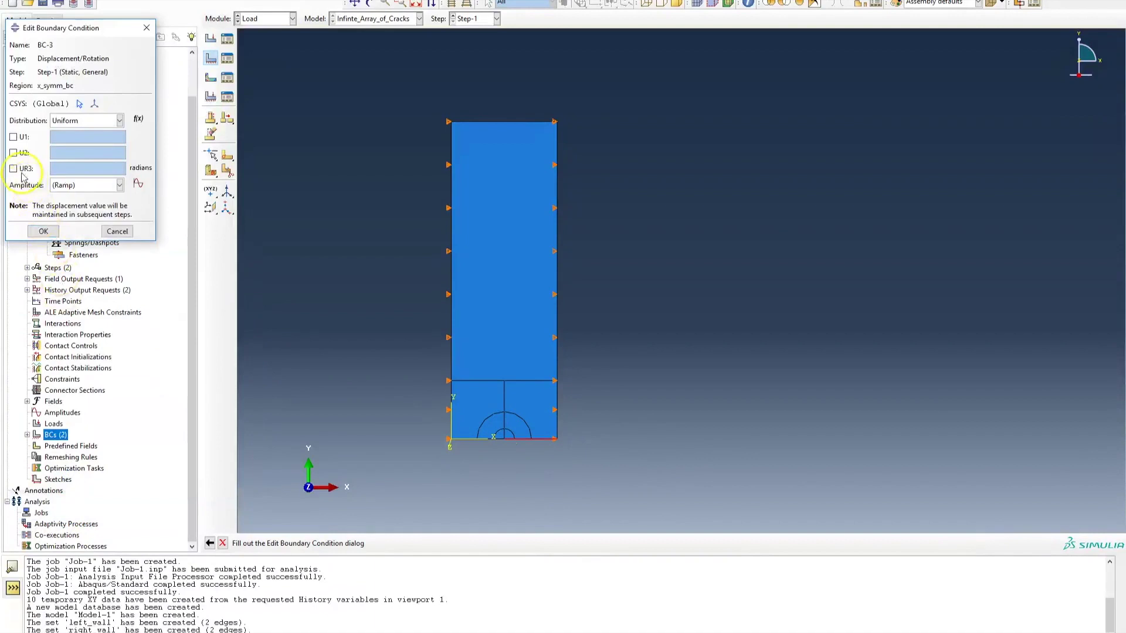
click(13, 152)
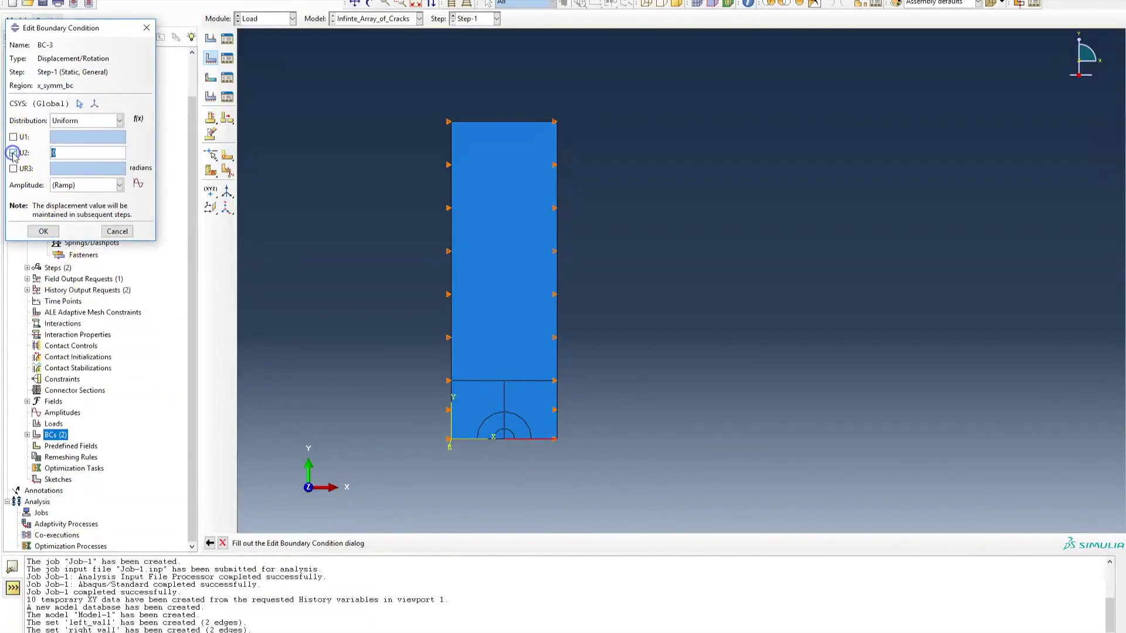
click(44, 231)
scroll(516, 435, up, 3)
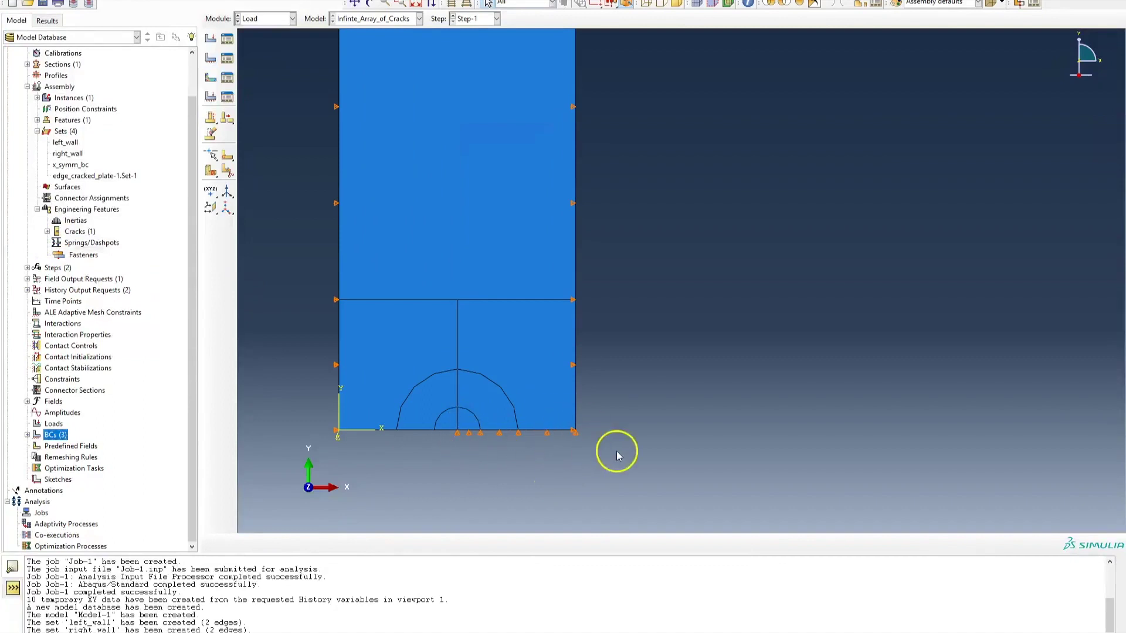
scroll(537, 450, down, 3)
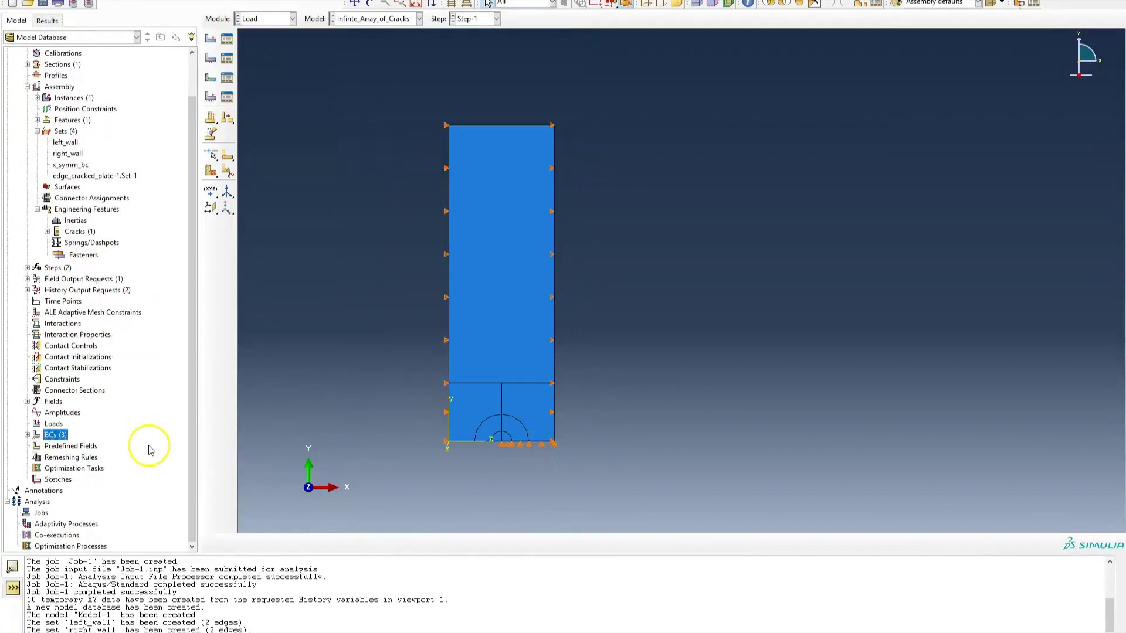
double_click(52, 425)
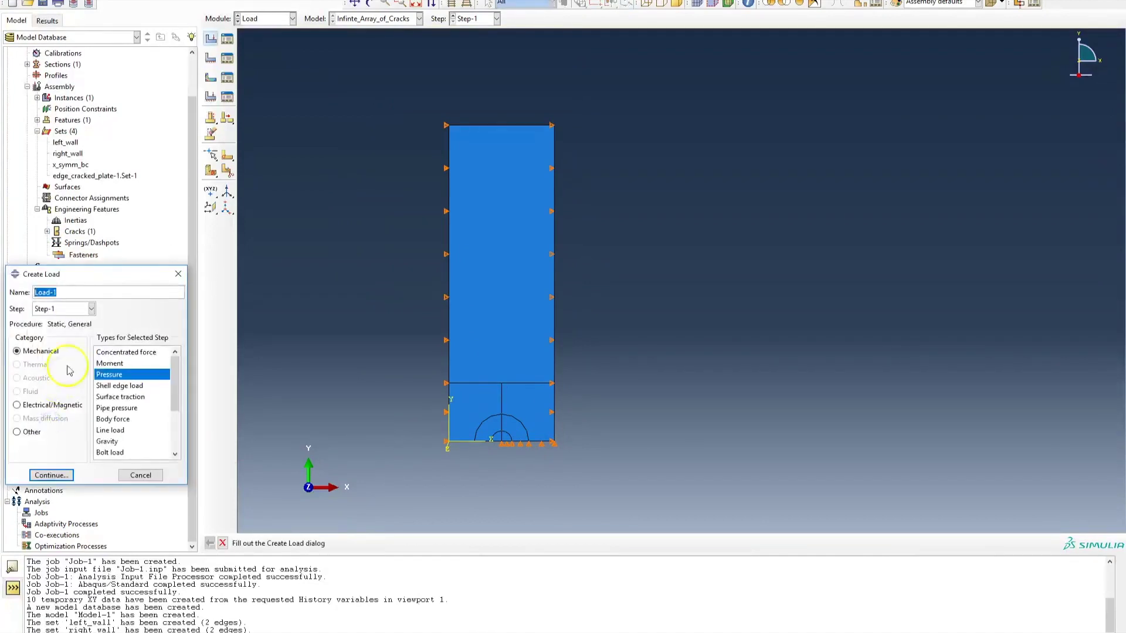
click(111, 375)
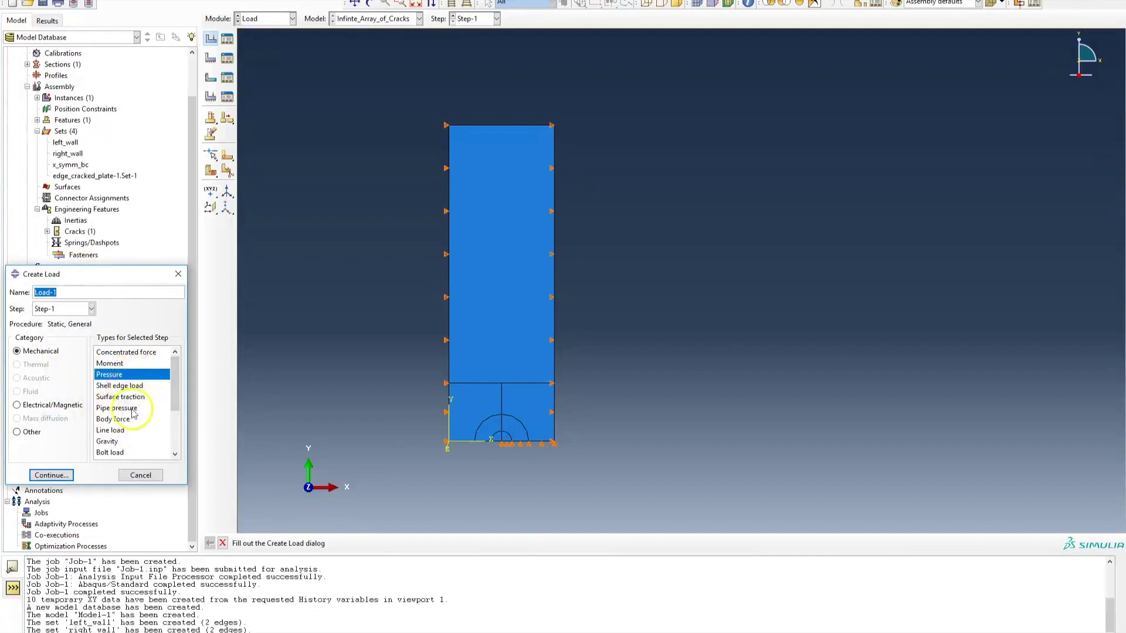
click(127, 398)
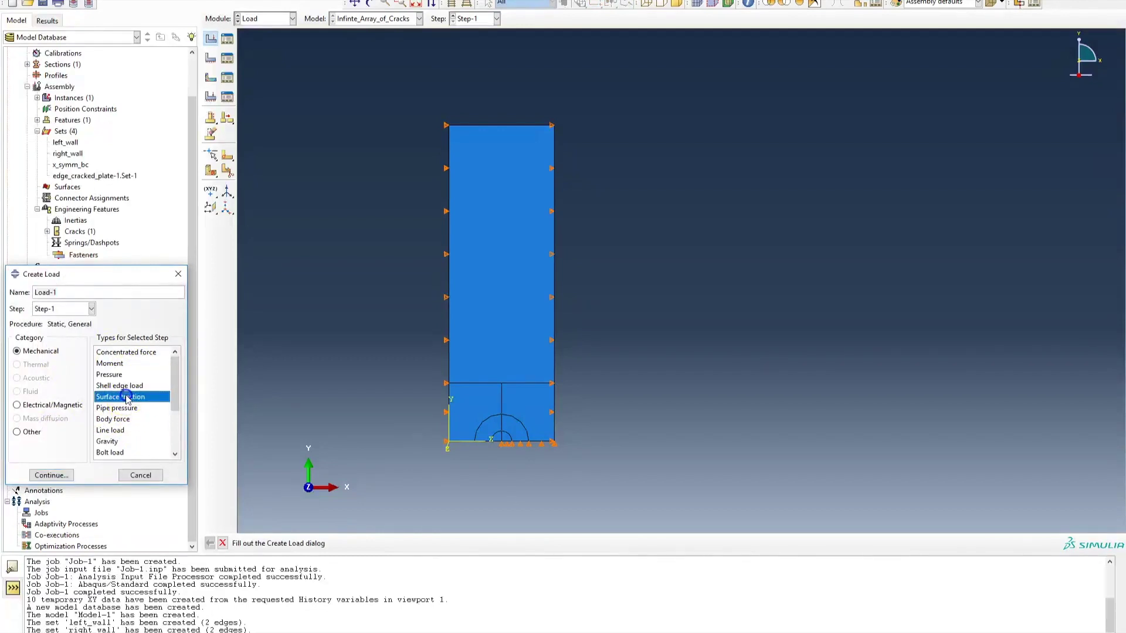
click(59, 474)
click(508, 128)
click(501, 542)
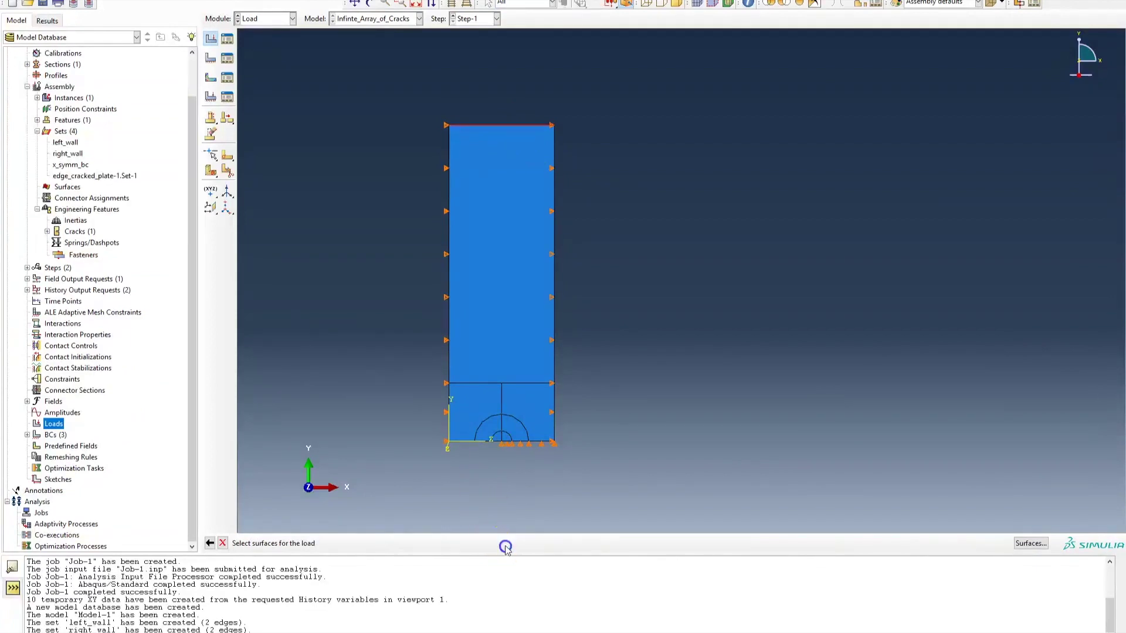
click(75, 245)
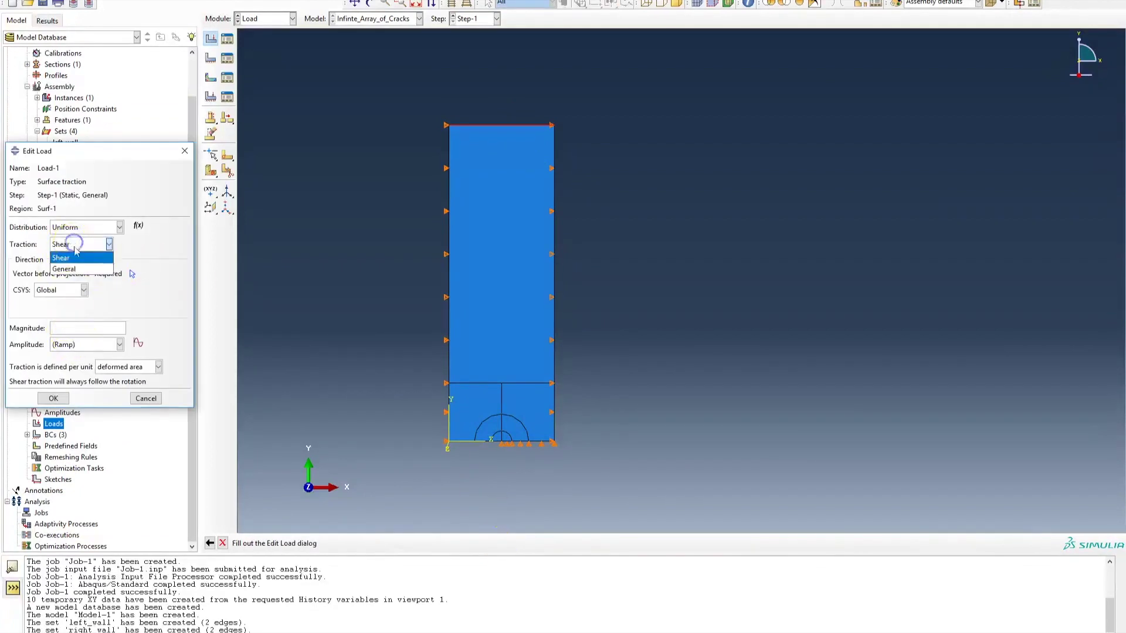
click(82, 245)
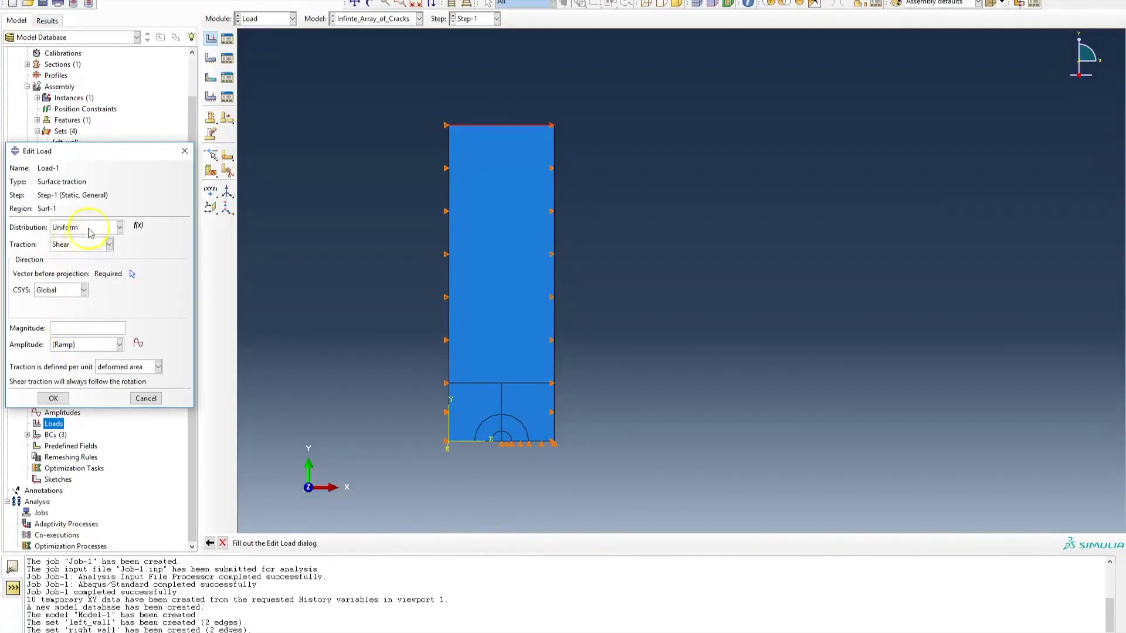
click(89, 227)
click(90, 227)
click(90, 246)
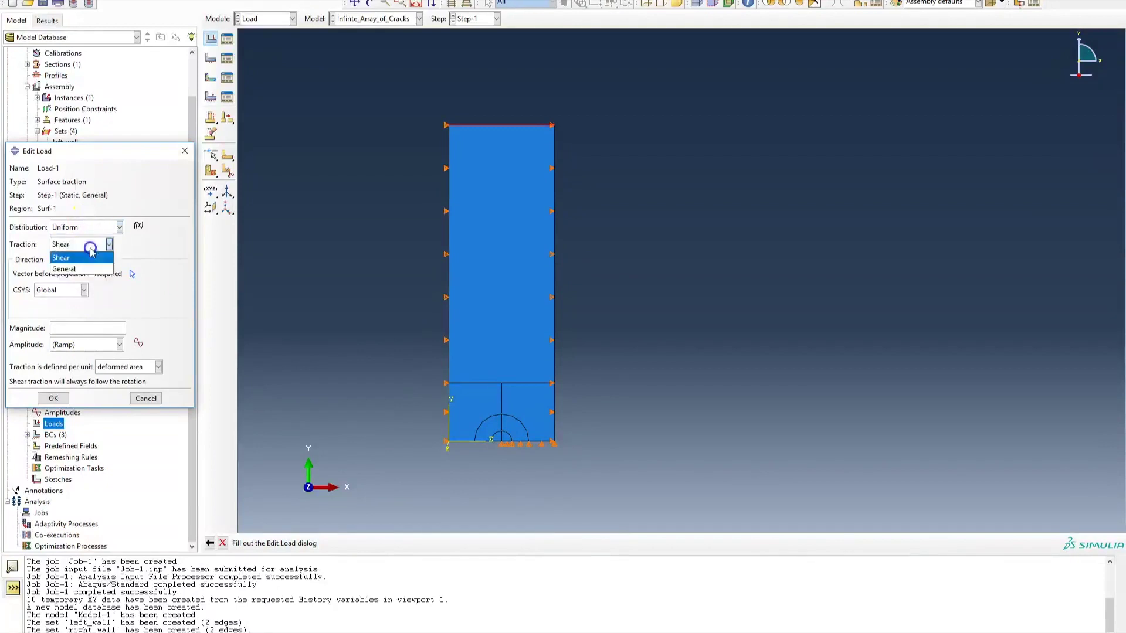
click(83, 268)
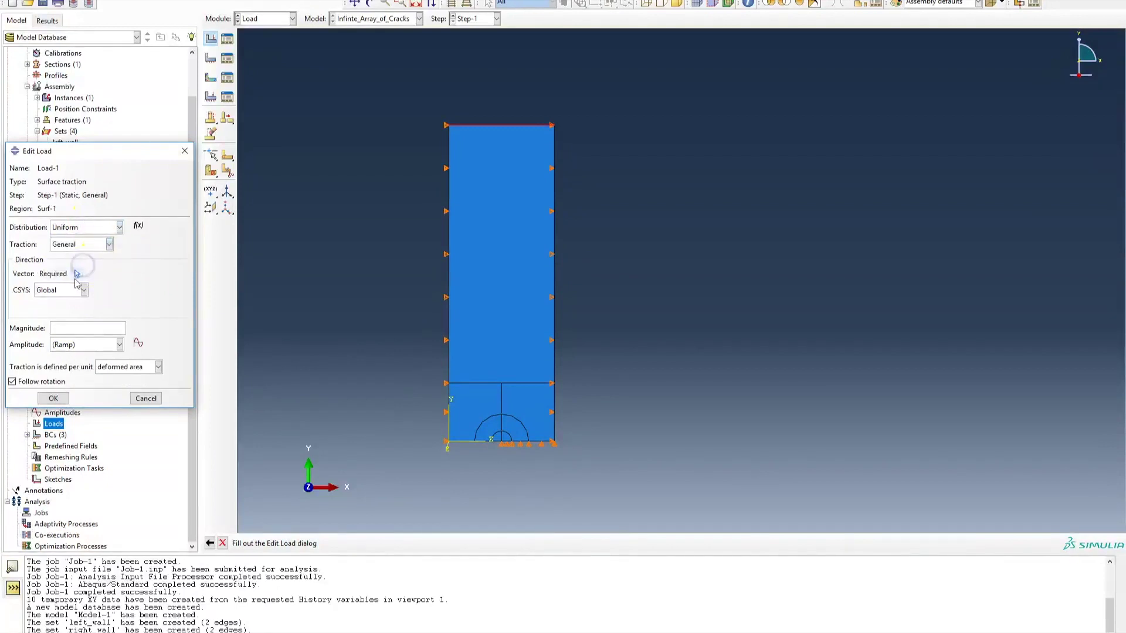
click(146, 399)
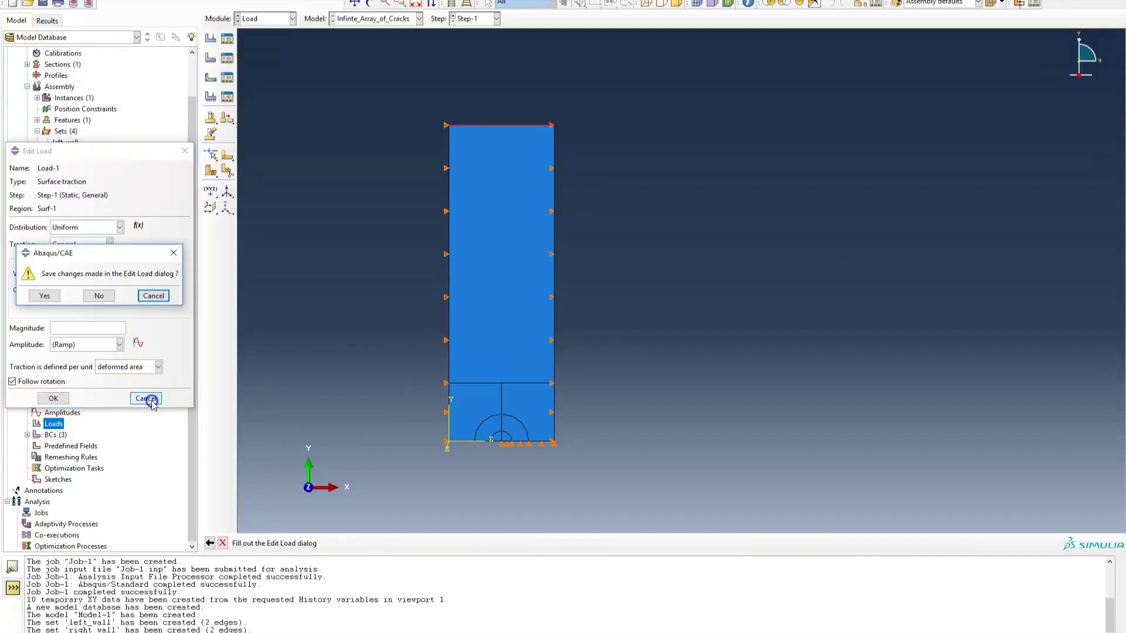
click(100, 296)
Start a mechanical Pressure load in Step-1 and apply it to the top edge of the plate
double_click(56, 424)
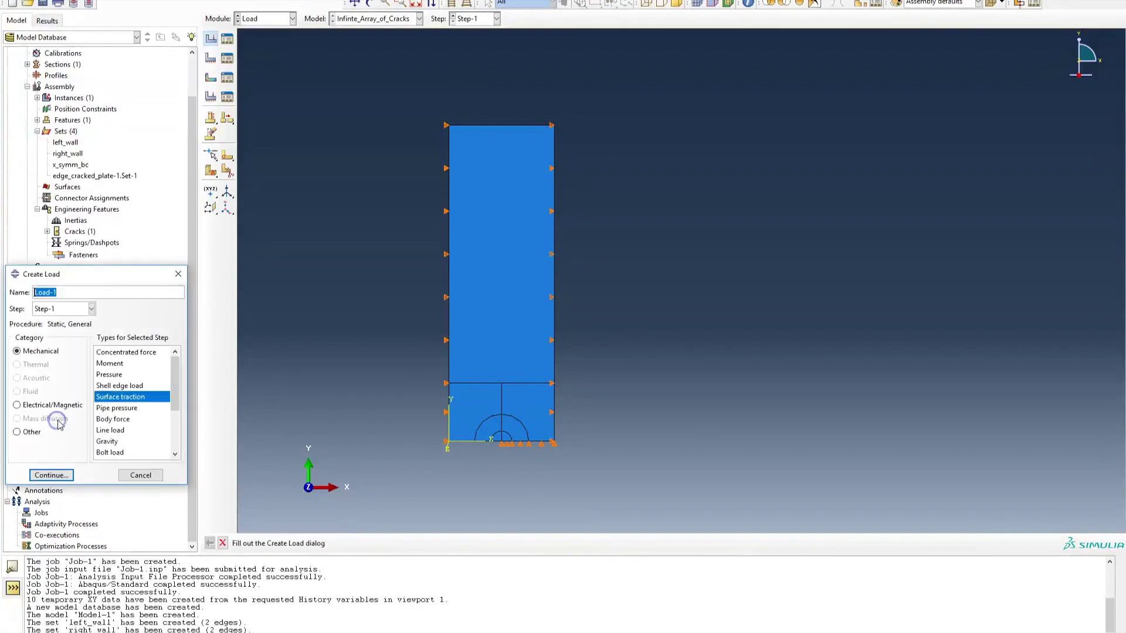
click(120, 375)
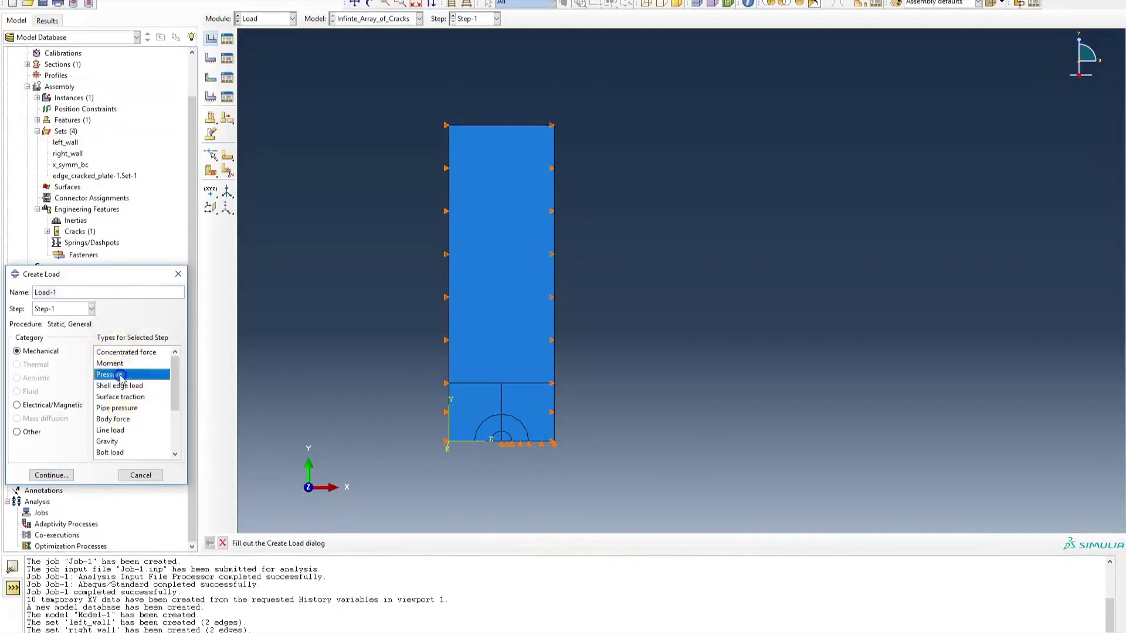
click(51, 475)
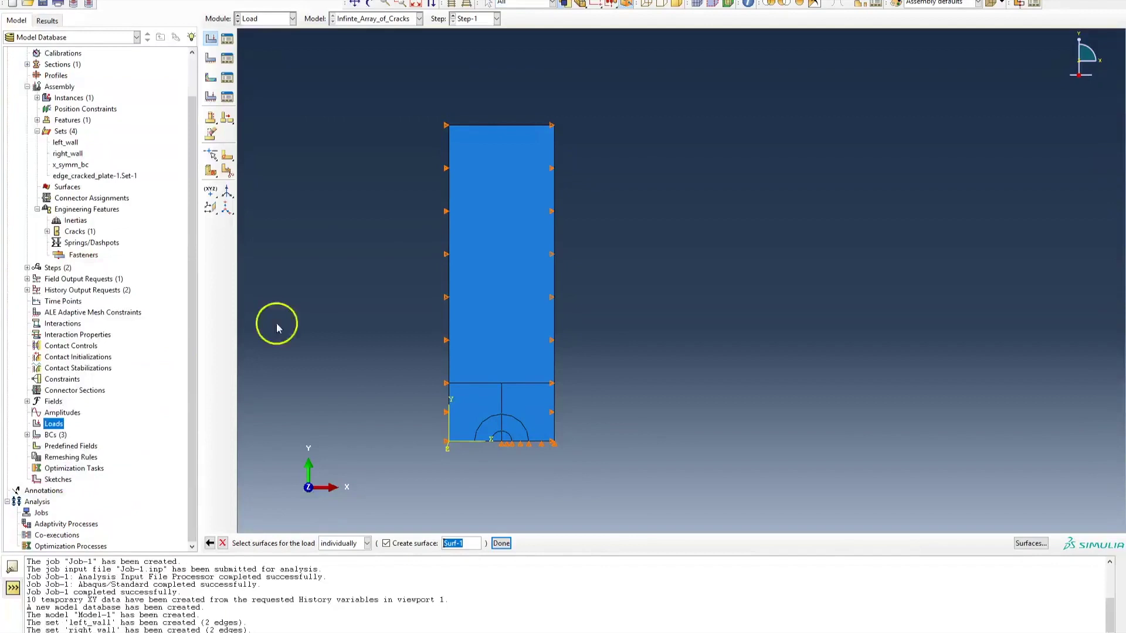
click(533, 135)
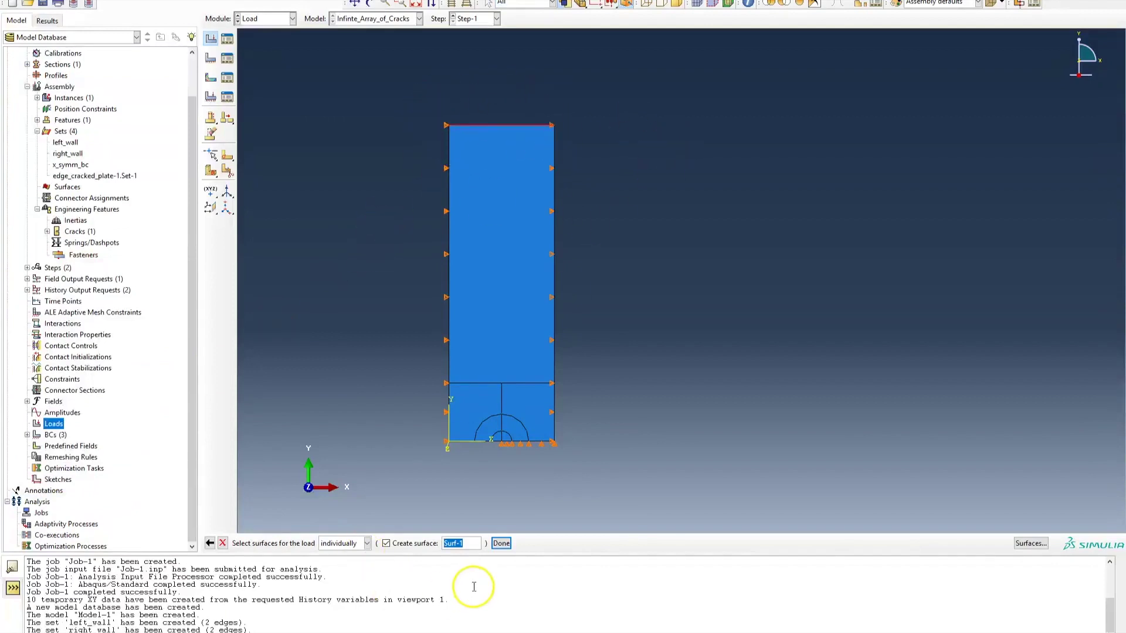
click(501, 544)
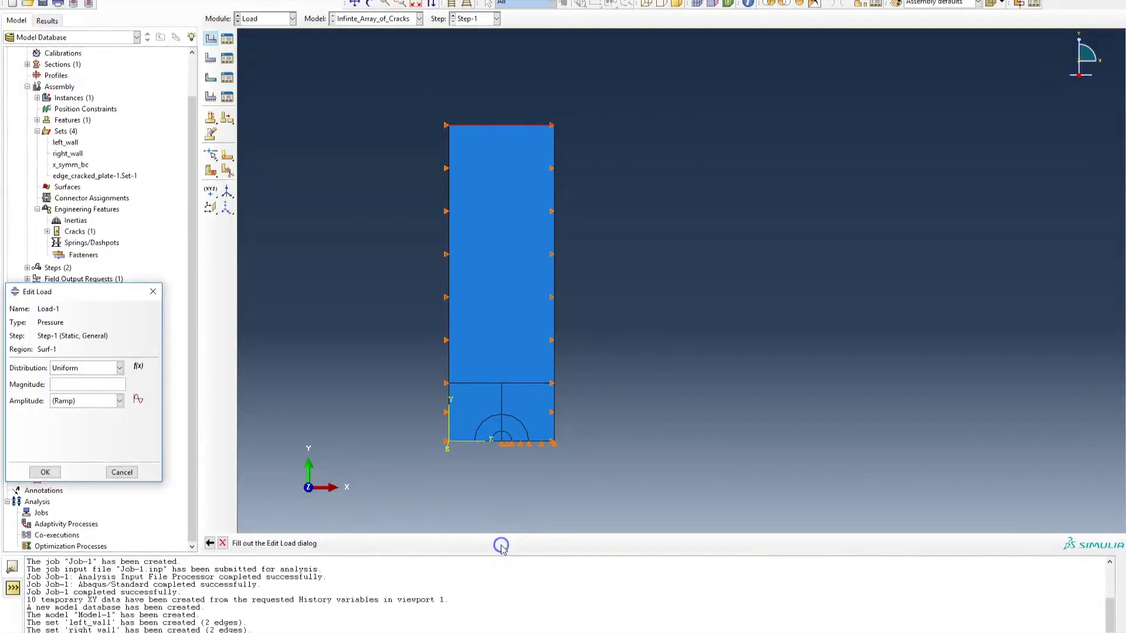
Set the top-edge pressure magnitude to -1 with uniform distribution and review the finished load definition
click(64, 385)
scroll(431, 156, up, 1)
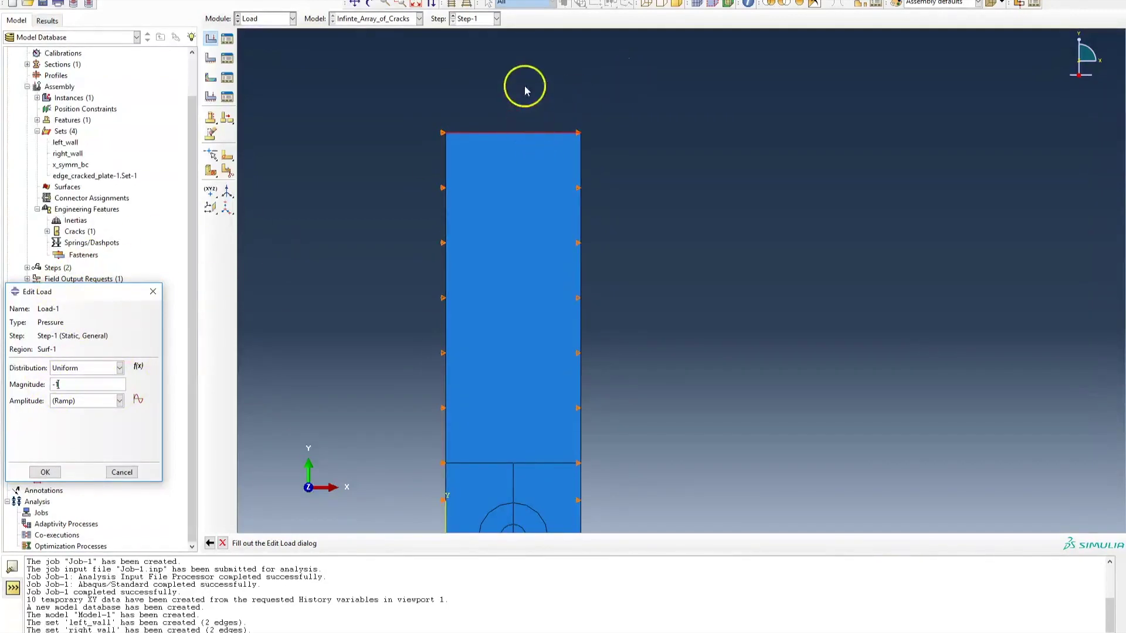
click(41, 472)
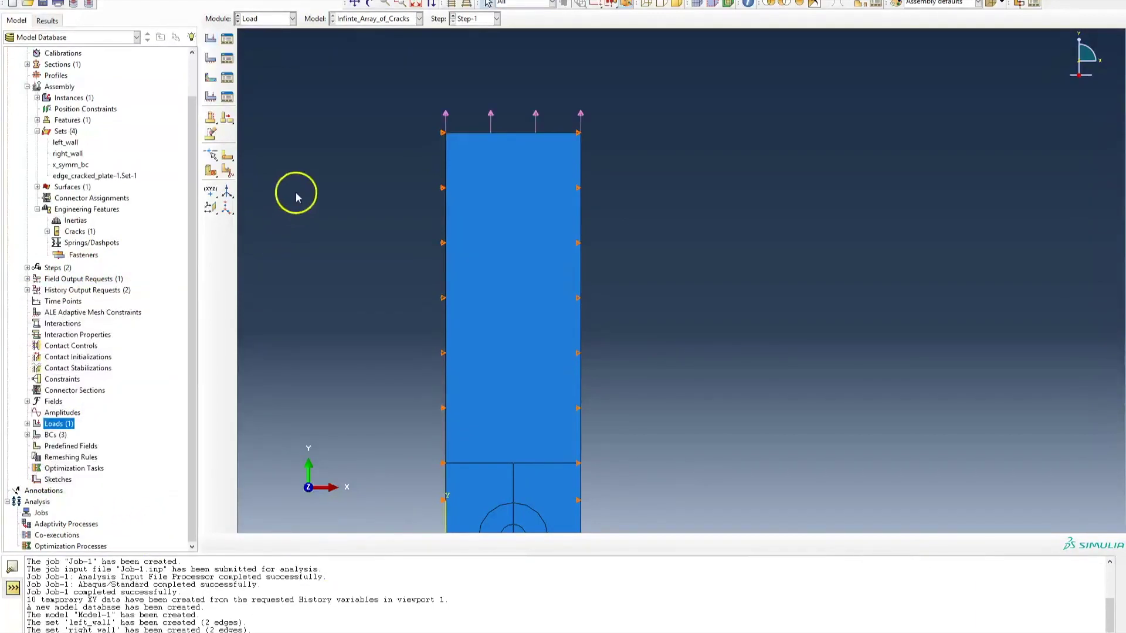
scroll(616, 148, down, 1)
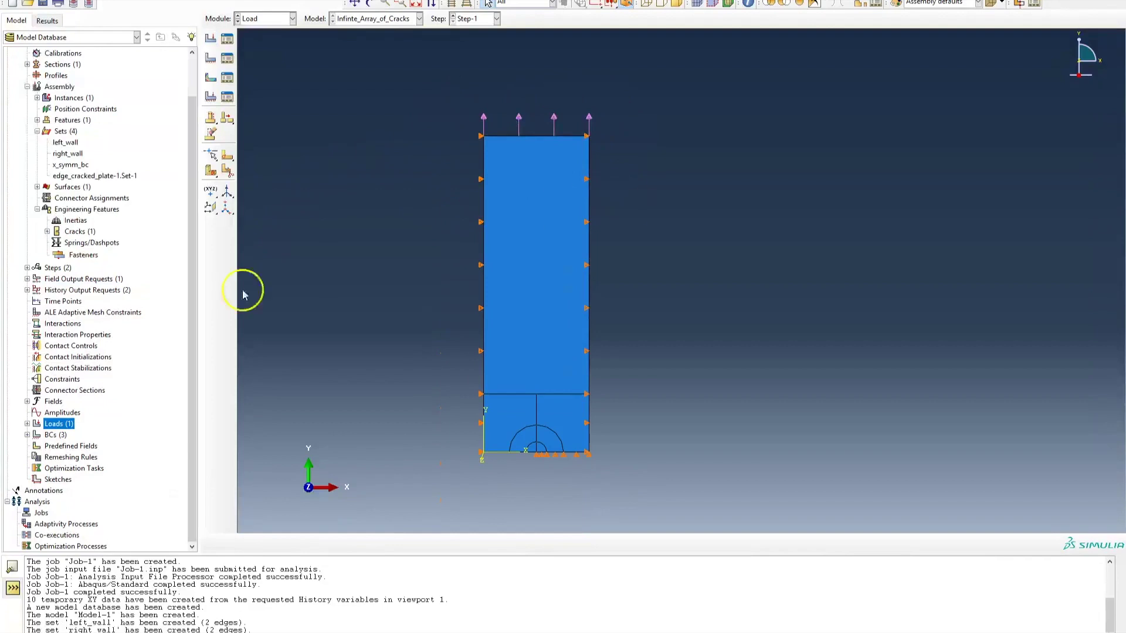
click(27, 424)
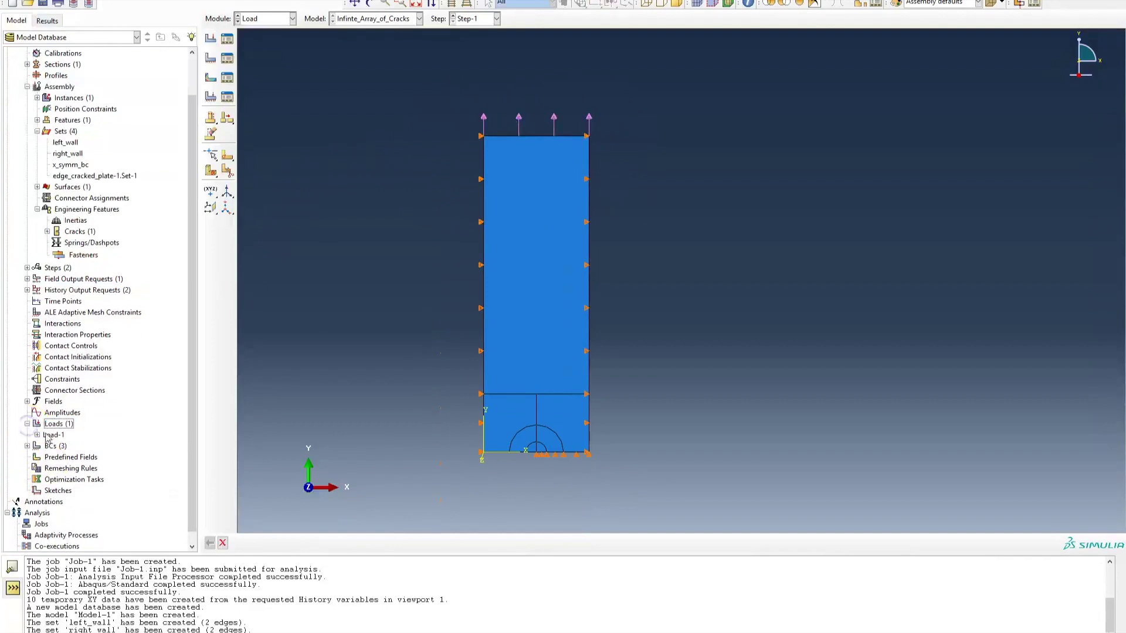
click(39, 435)
click(77, 447)
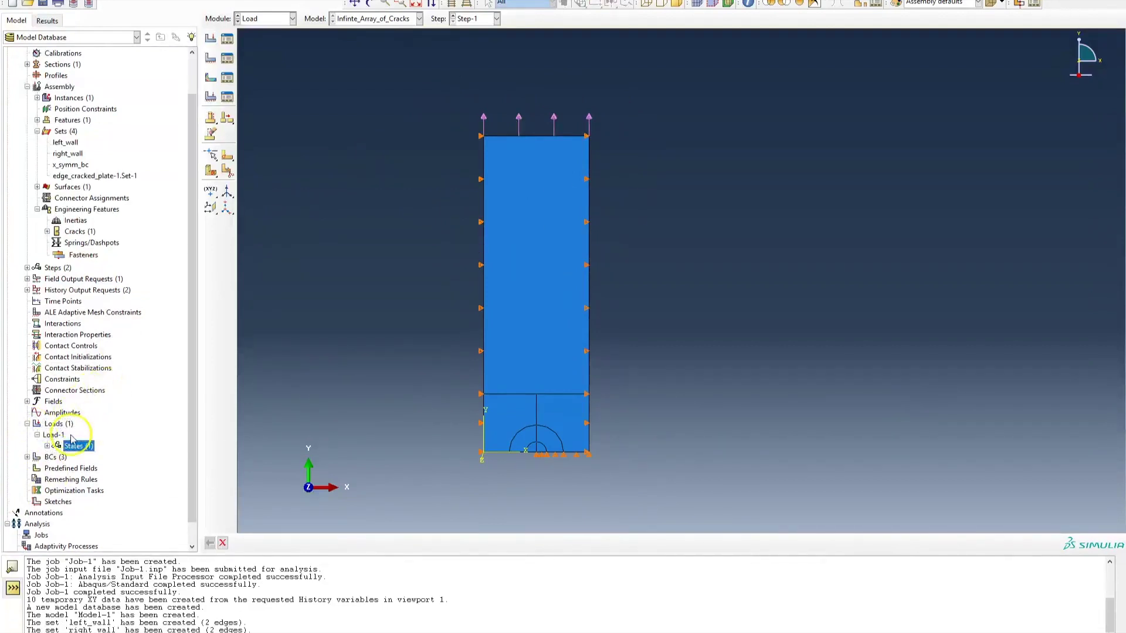
double_click(53, 435)
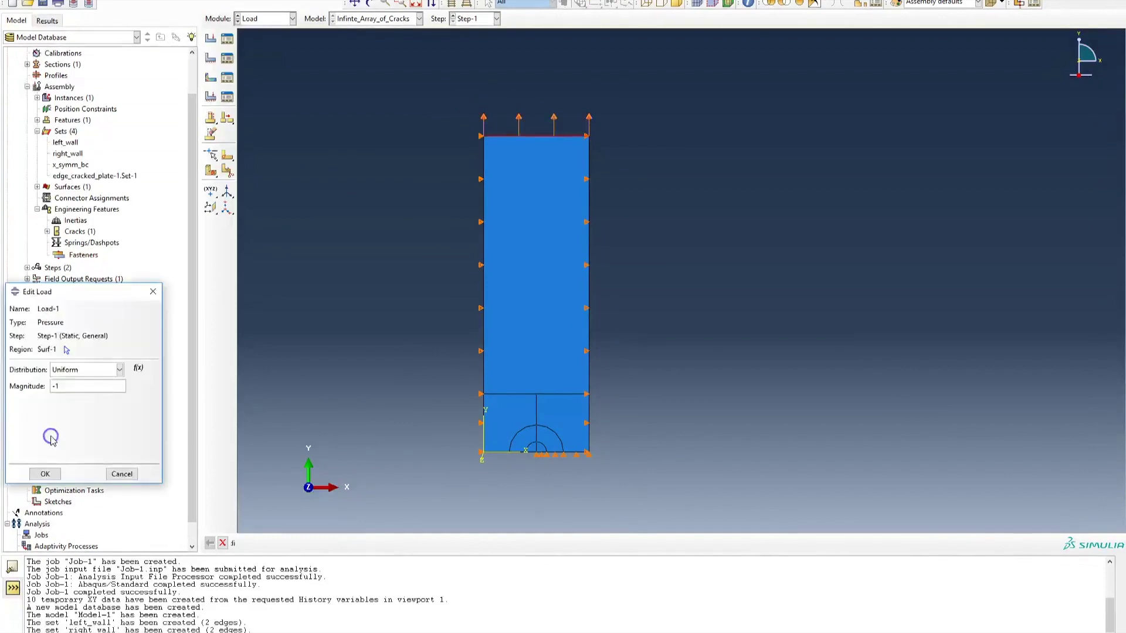
click(47, 474)
Create a full-analysis job named Fracture_analysis for the Infinte_Array_of_Cracks model with the default job settings
scroll(53, 457, down, 1)
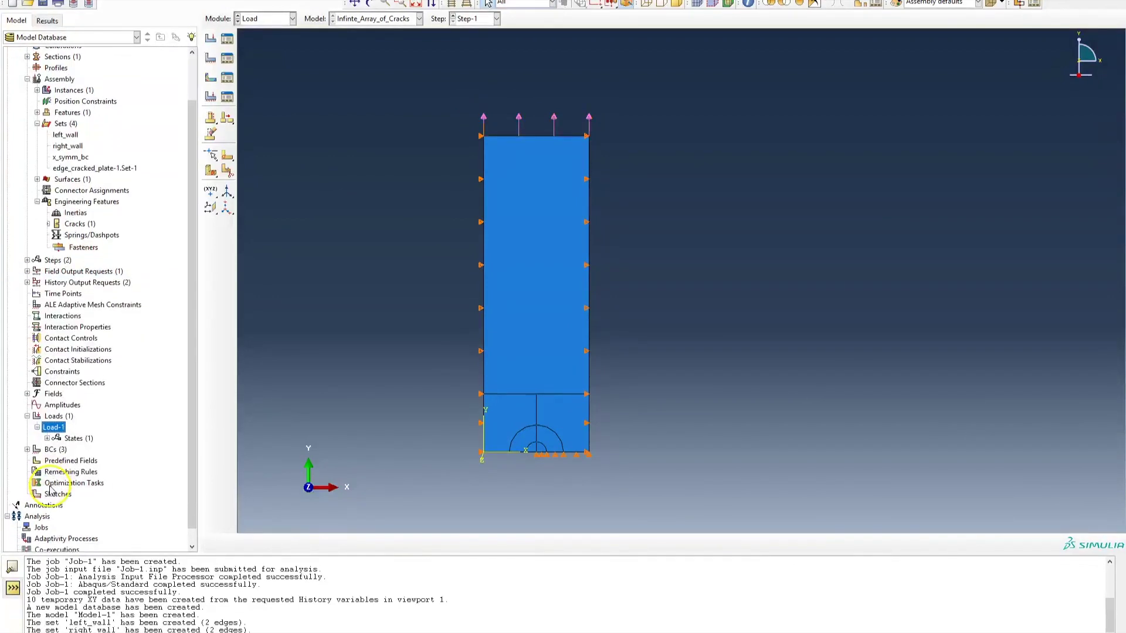
double_click(41, 514)
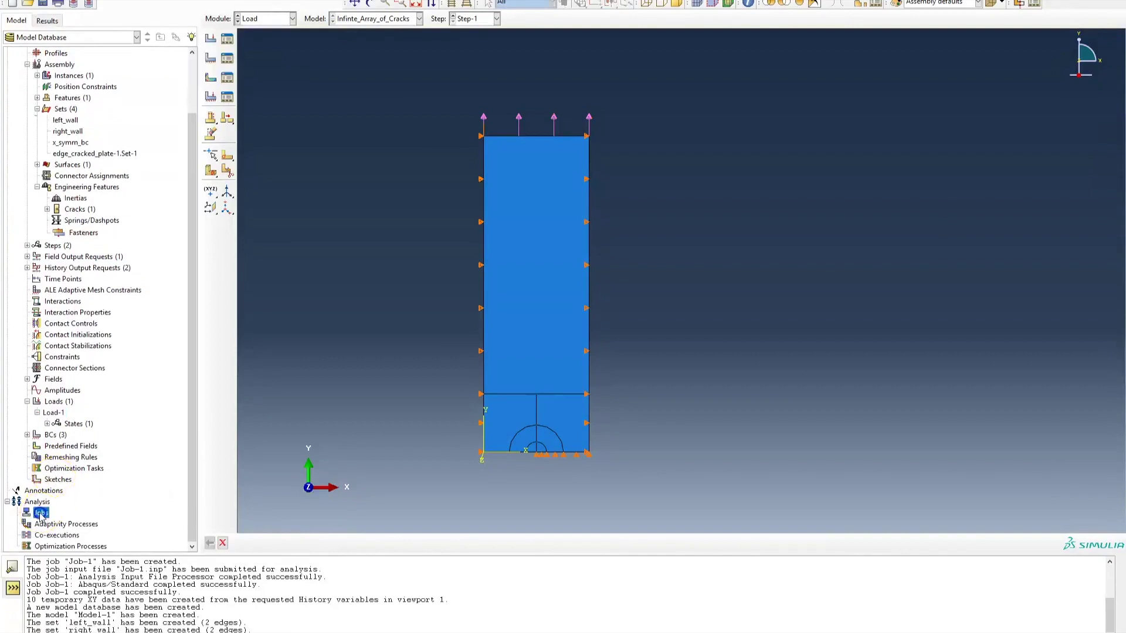
click(242, 72)
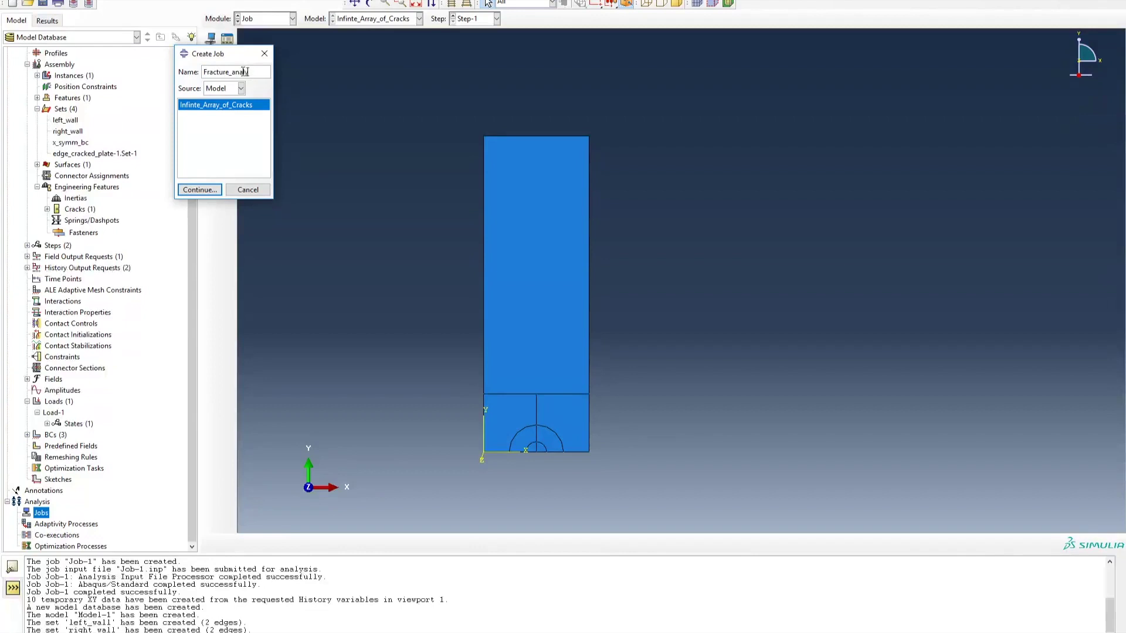
click(199, 189)
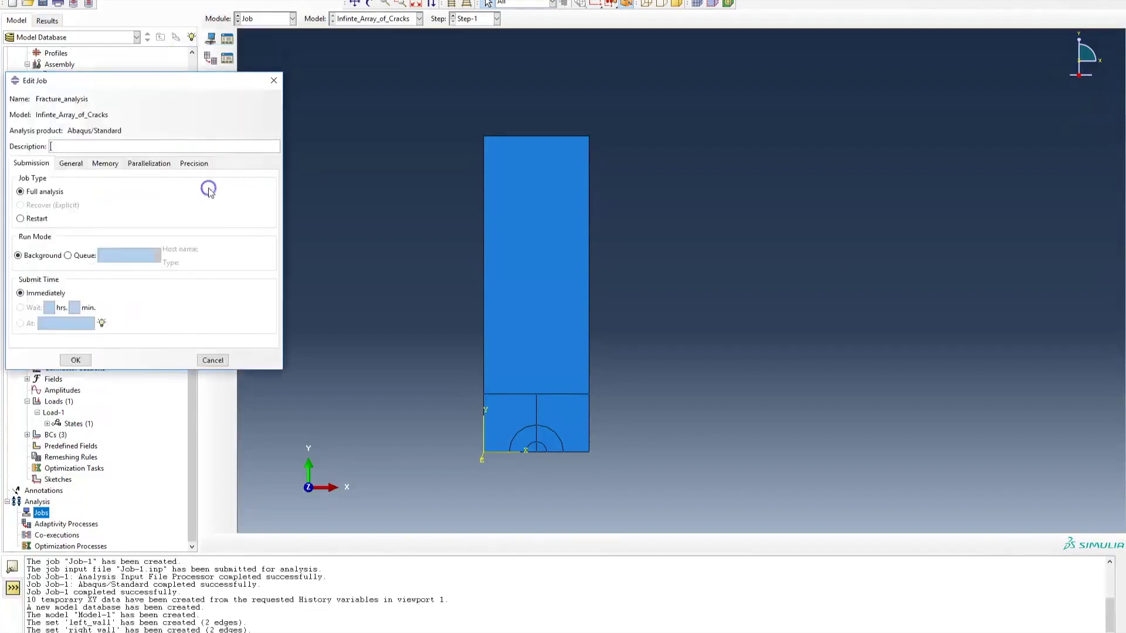
click(76, 360)
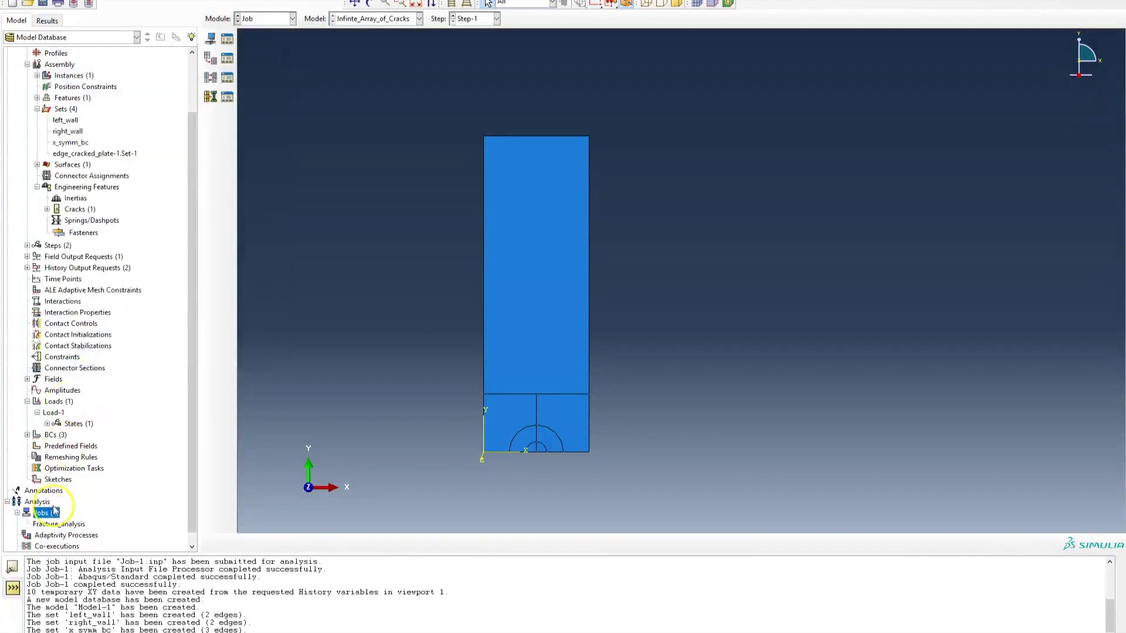
click(51, 525)
right_click(54, 525)
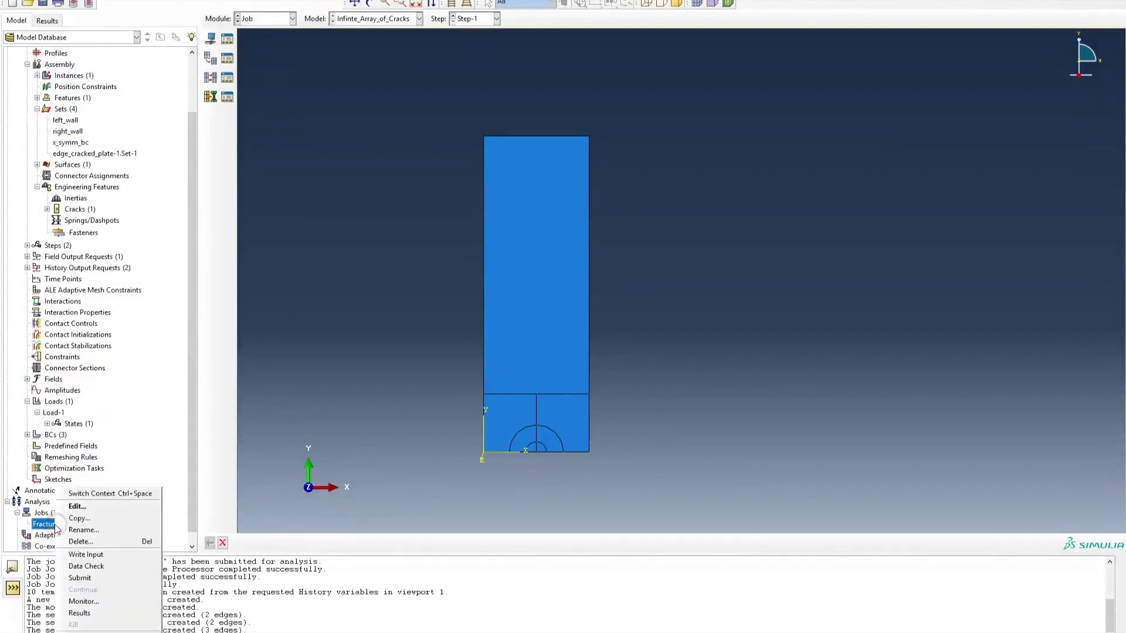
click(182, 449)
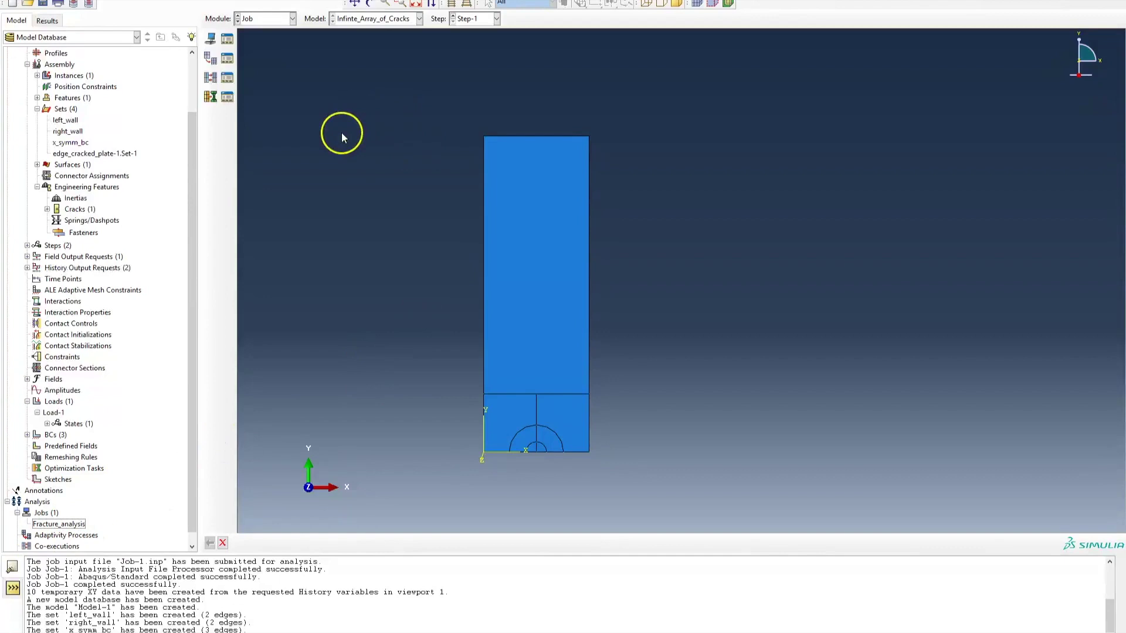
Switch to the Mesh module with the whole plate assembly in view
click(273, 20)
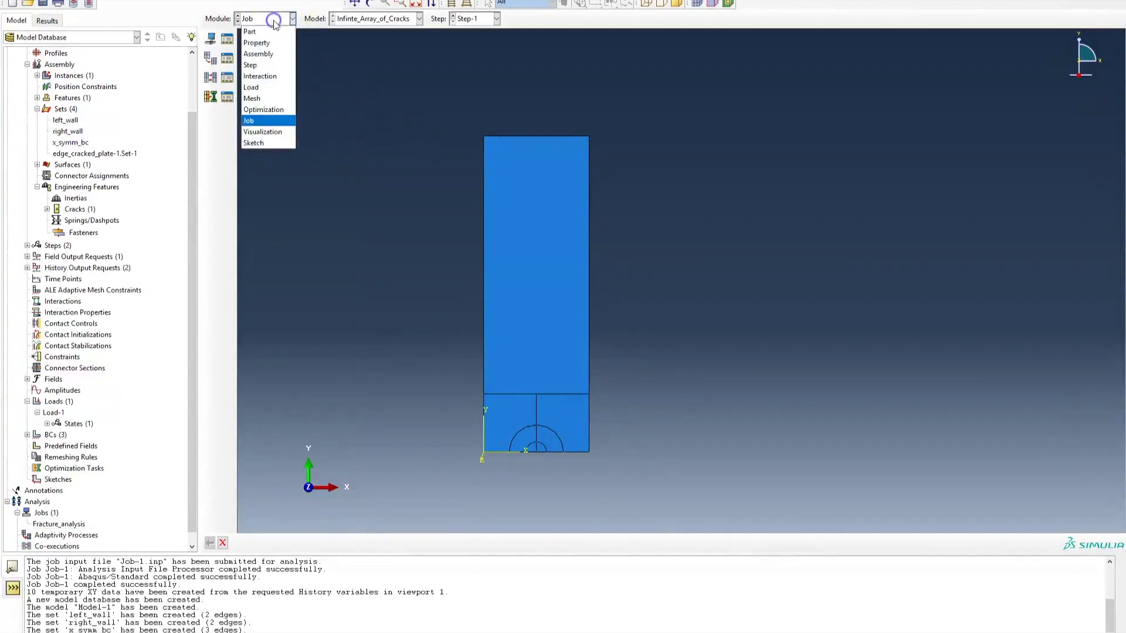
click(262, 100)
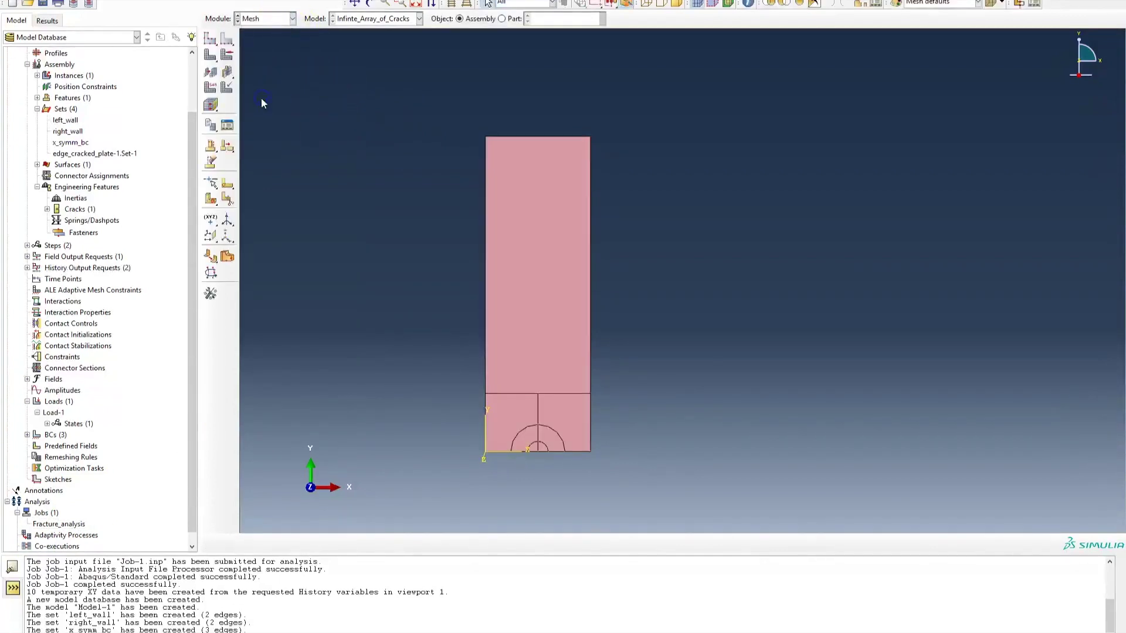
scroll(557, 340, up, 2)
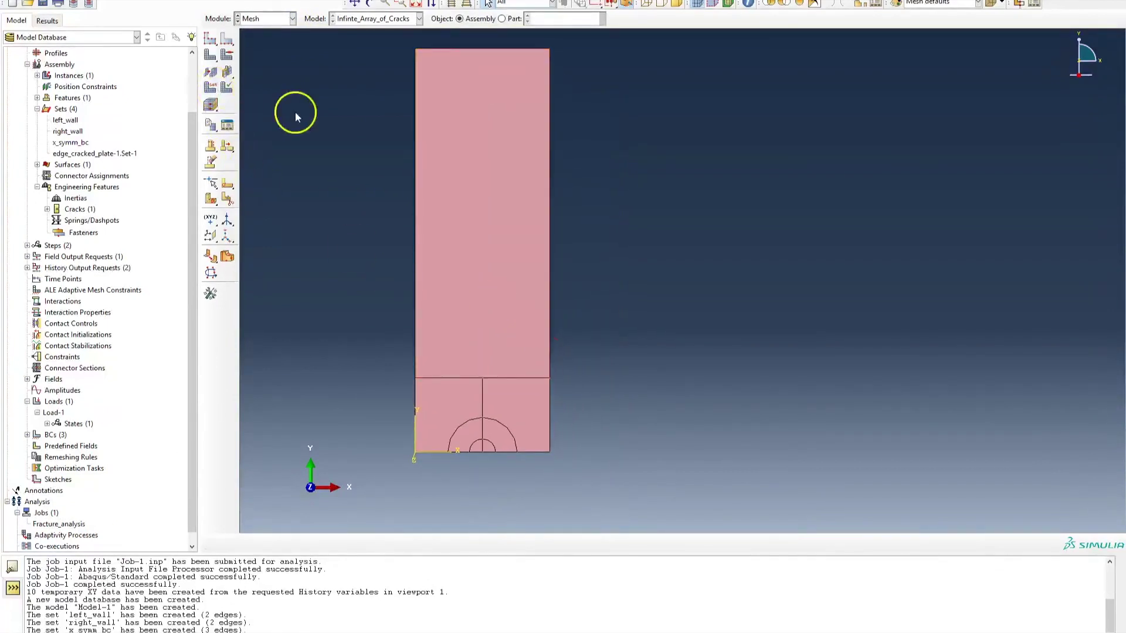
scroll(294, 117, down, 1)
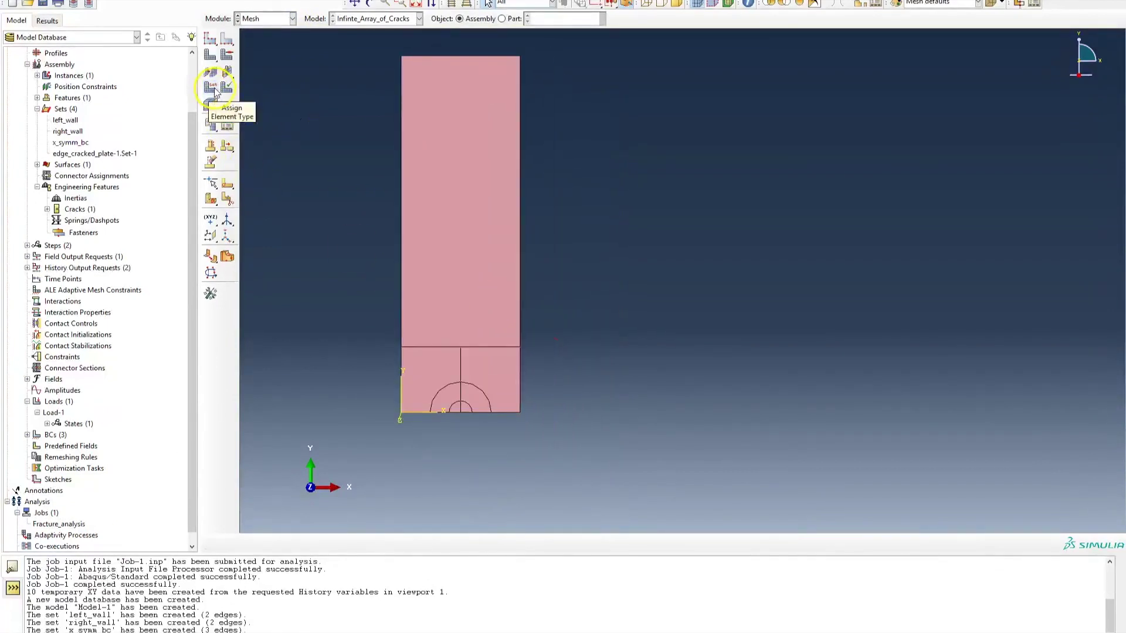
Assign Standard quadratic Plane Strain quad elements (CPE8) without reduced integration to all regions of the plate
click(212, 89)
drag(344, 38, 613, 416)
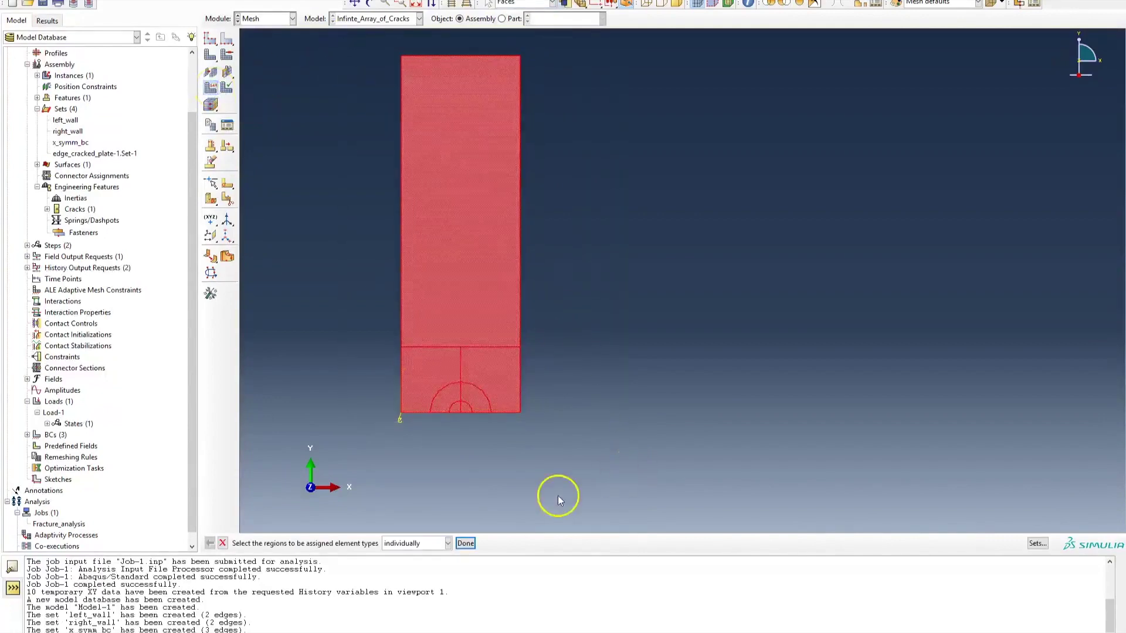
click(466, 543)
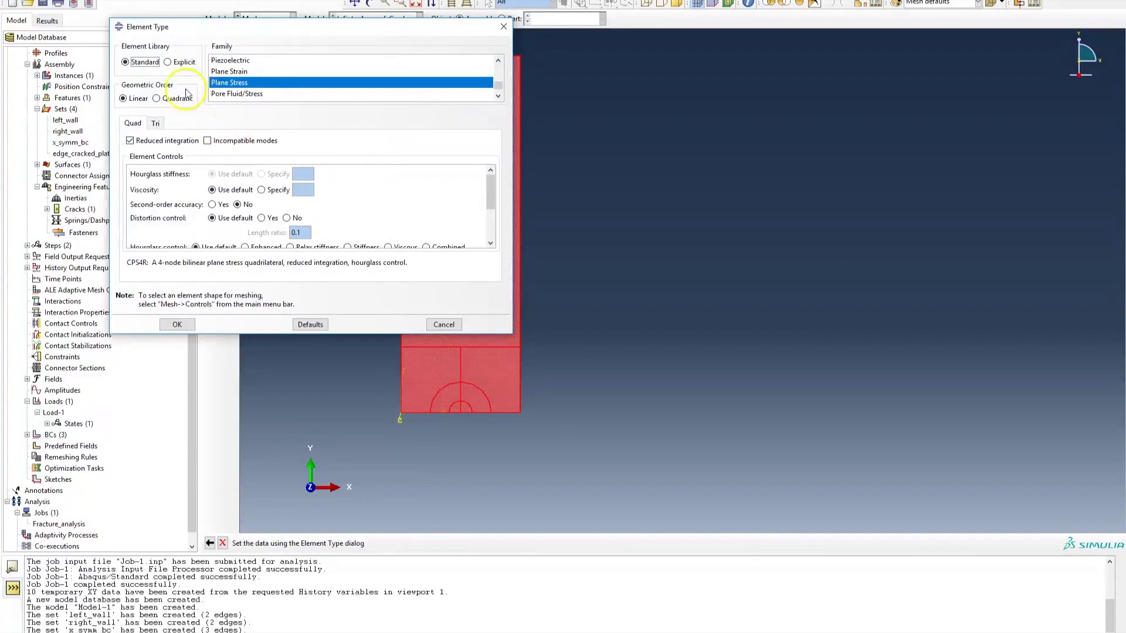
click(157, 98)
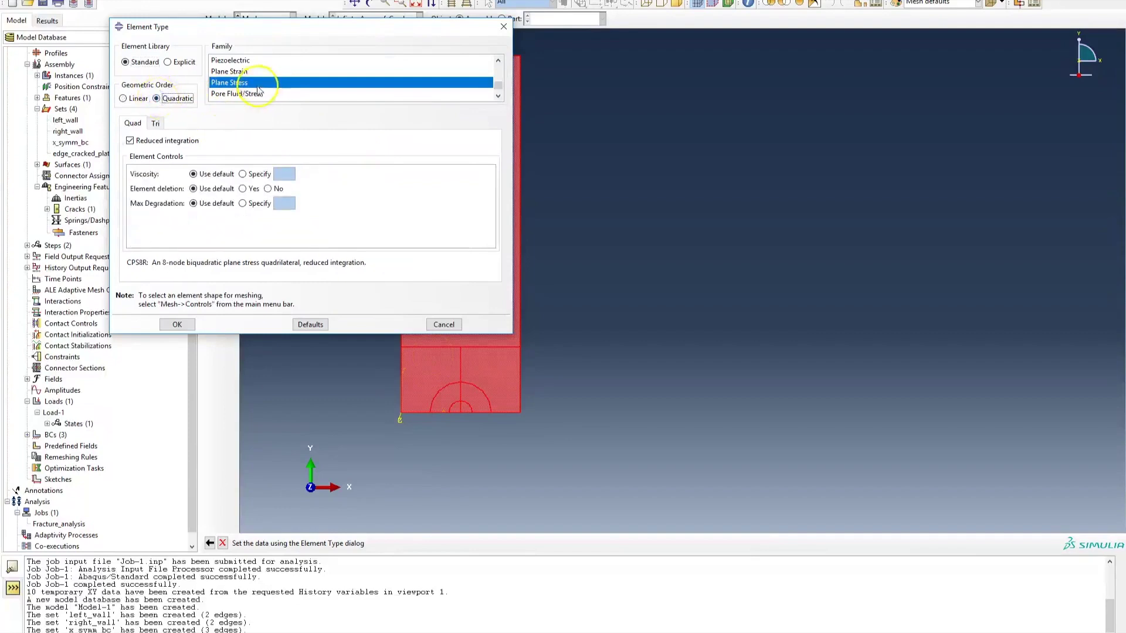
click(243, 72)
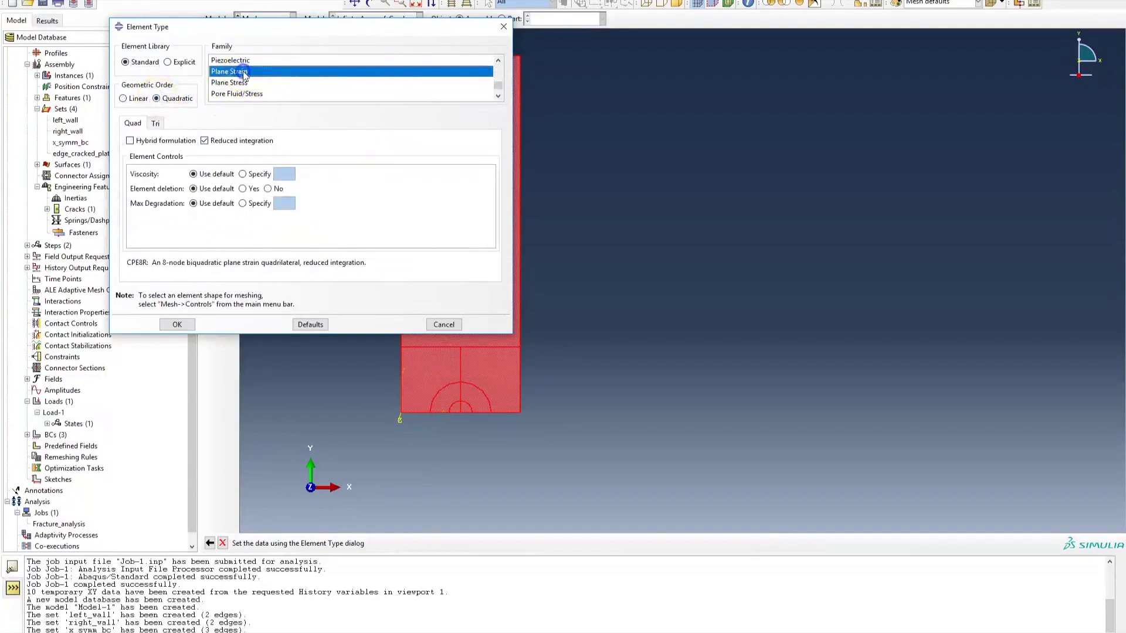
click(204, 141)
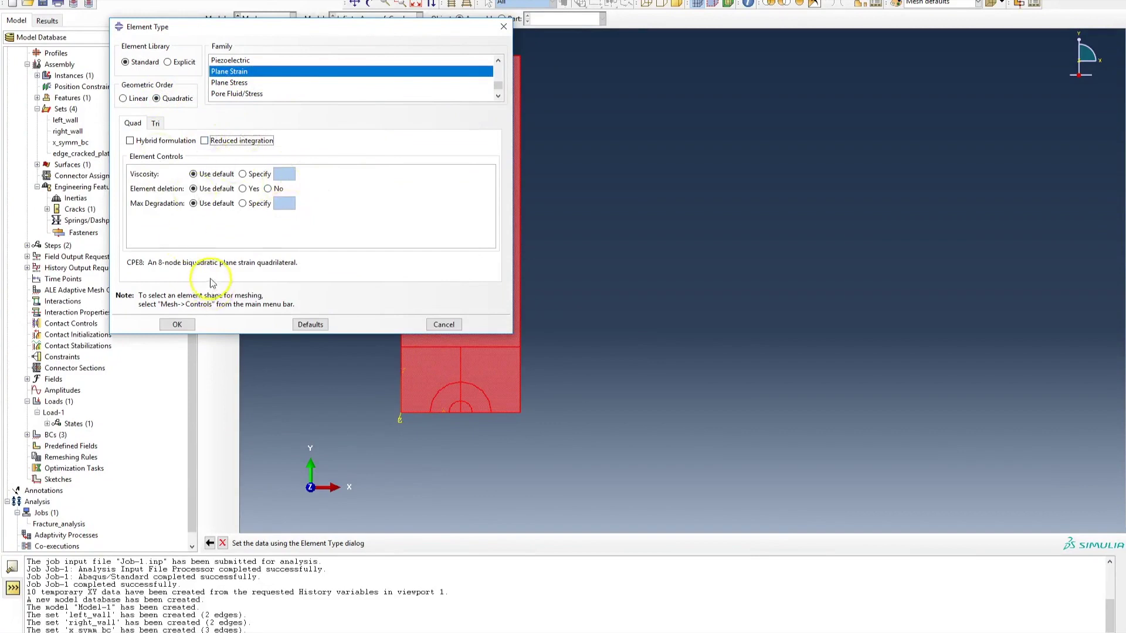
drag(145, 263, 226, 262)
drag(296, 267, 298, 267)
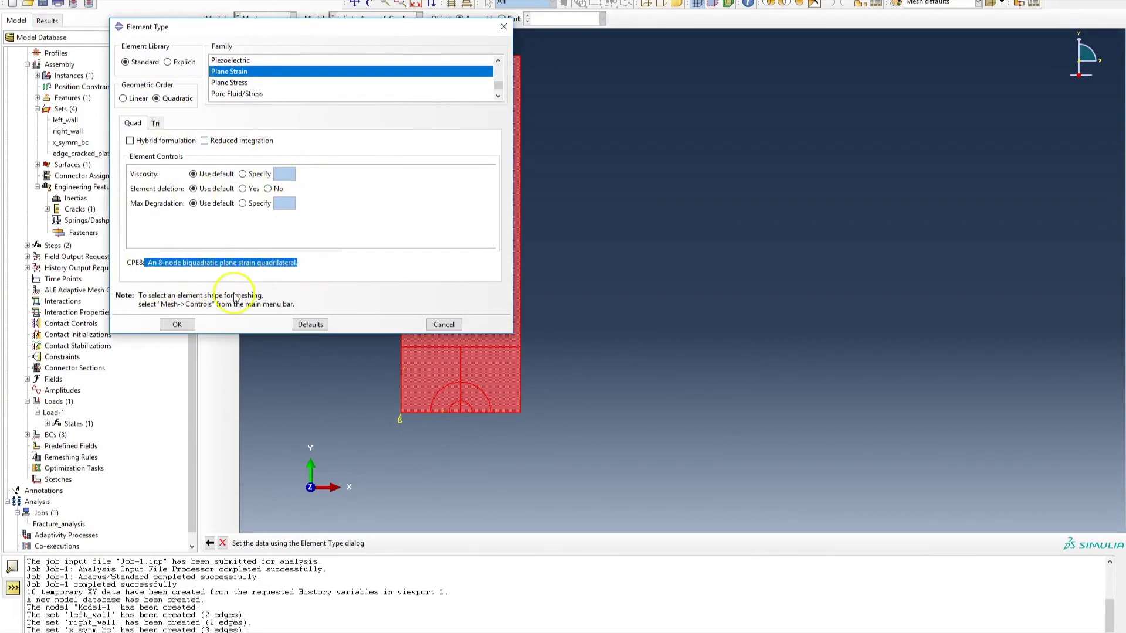
click(177, 324)
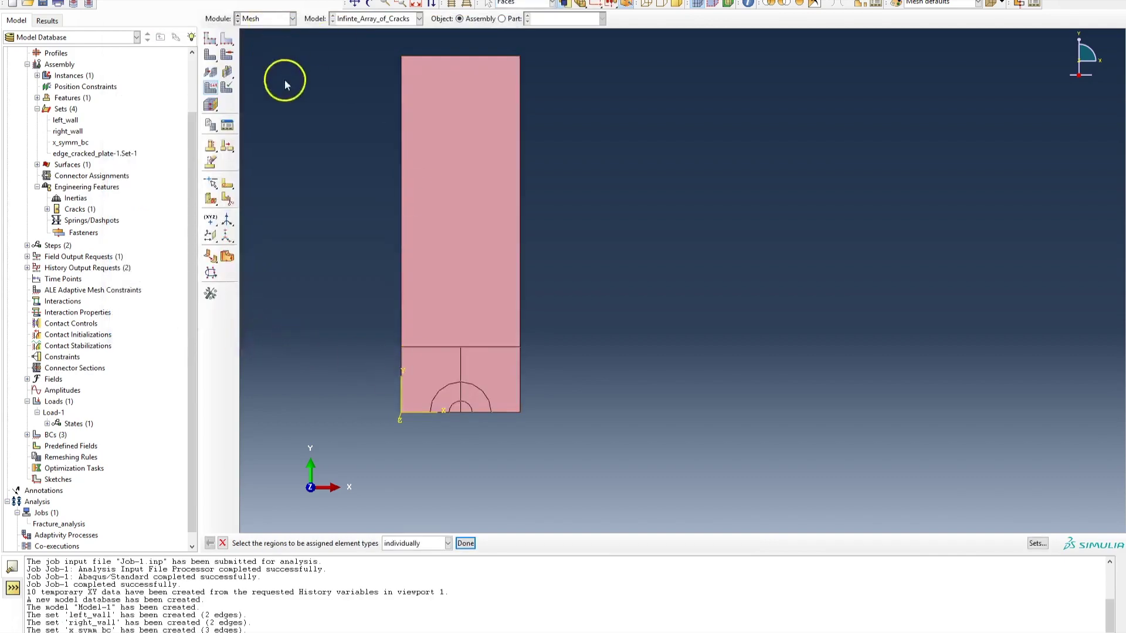
Assign Quad-dominated element shape with the Sweep technique to the four inner and outer semicircle regions around the crack tip
click(229, 56)
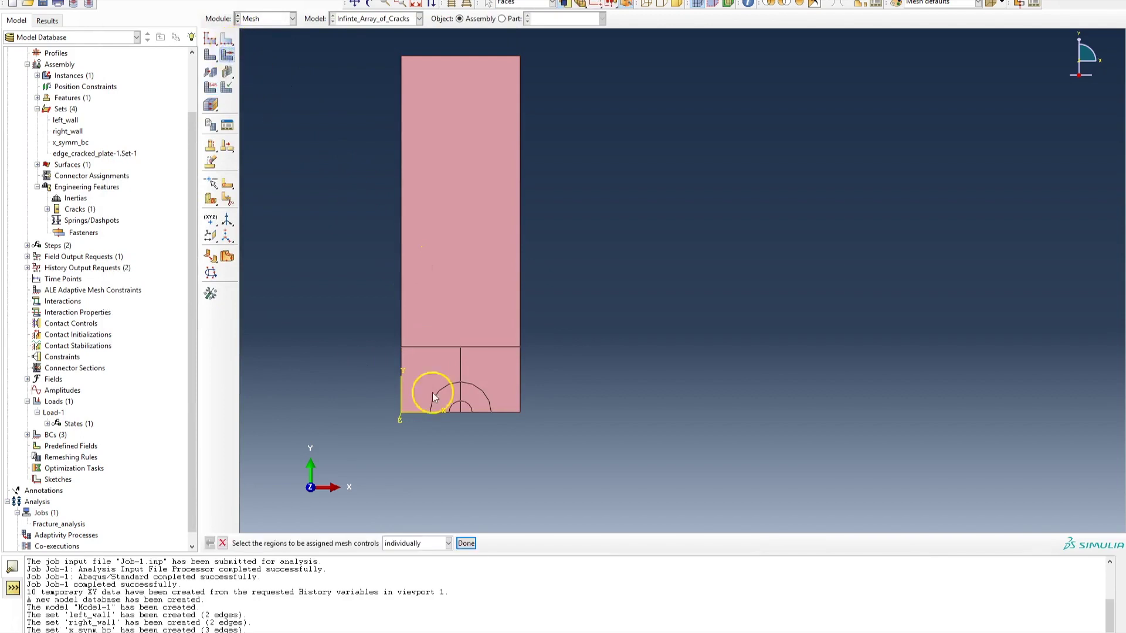
scroll(441, 397, up, 3)
scroll(453, 395, up, 2)
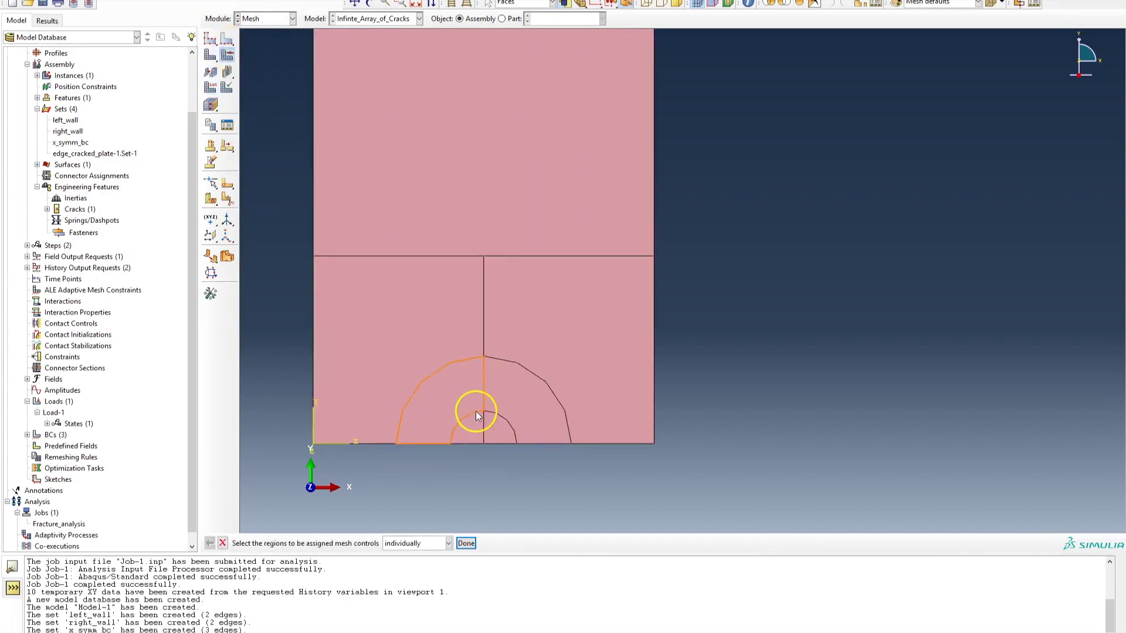
click(459, 399)
shift+click(516, 395)
shift+click(497, 430)
shift+click(468, 431)
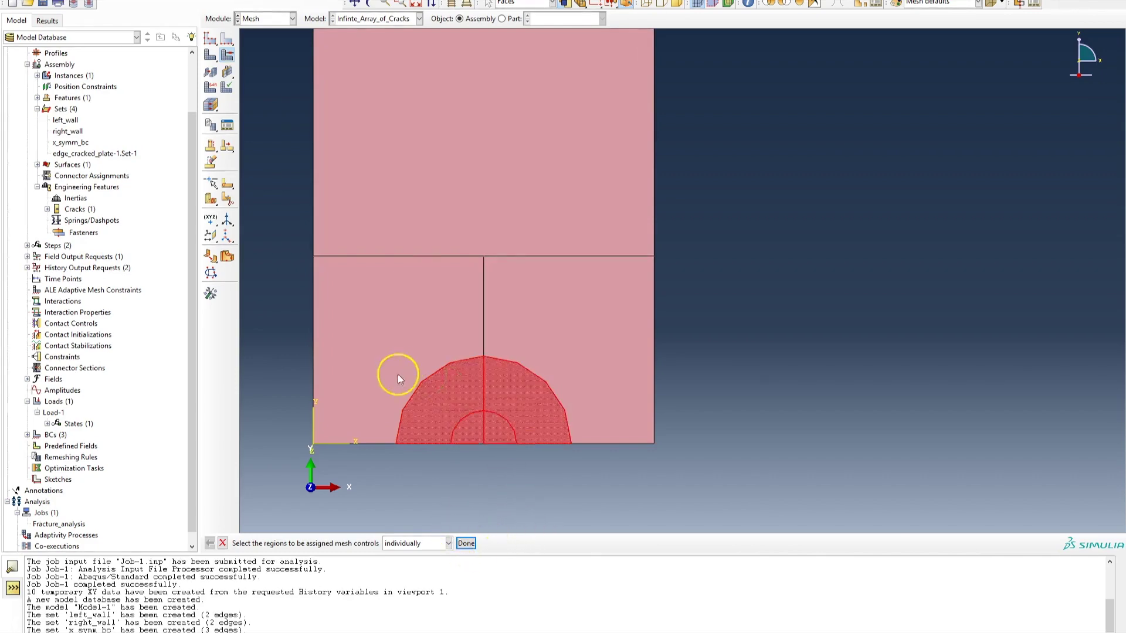
click(465, 543)
click(466, 544)
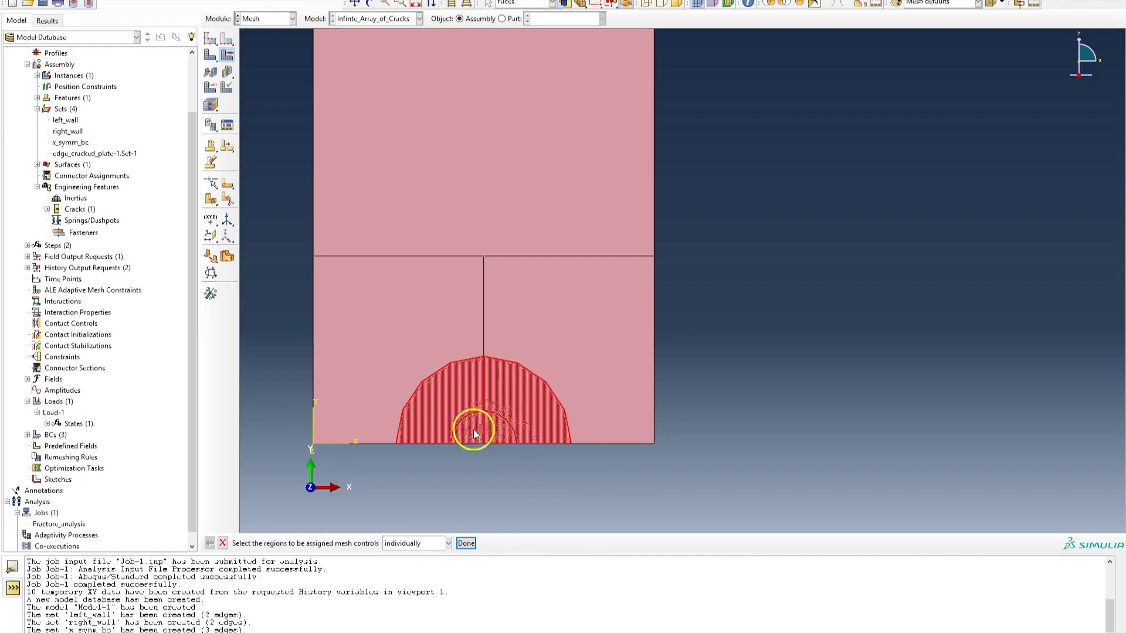
click(466, 544)
click(177, 238)
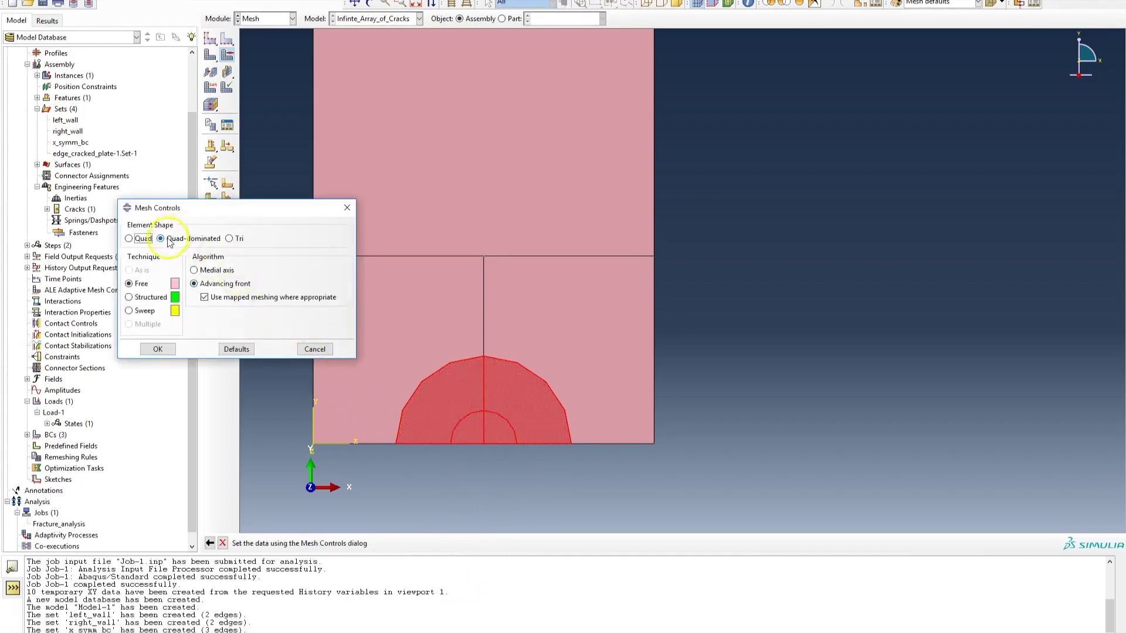
click(143, 311)
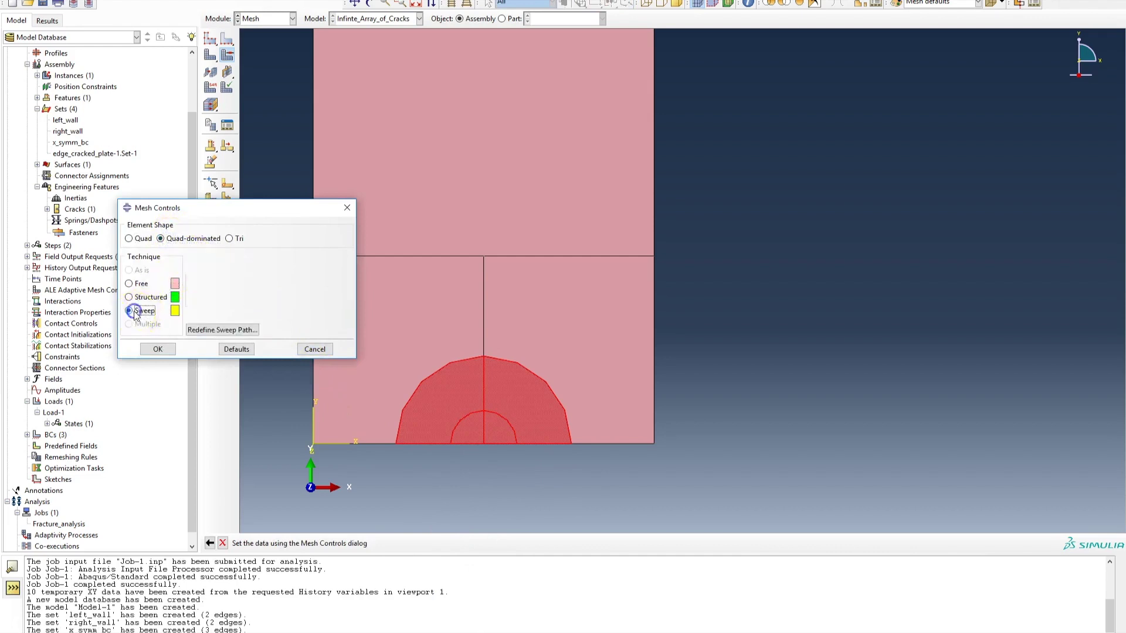
click(157, 350)
Assign Quad element shape with the Free technique and Advancing front algorithm to the three plate regions outside the semicircle
scroll(273, 342, down, 4)
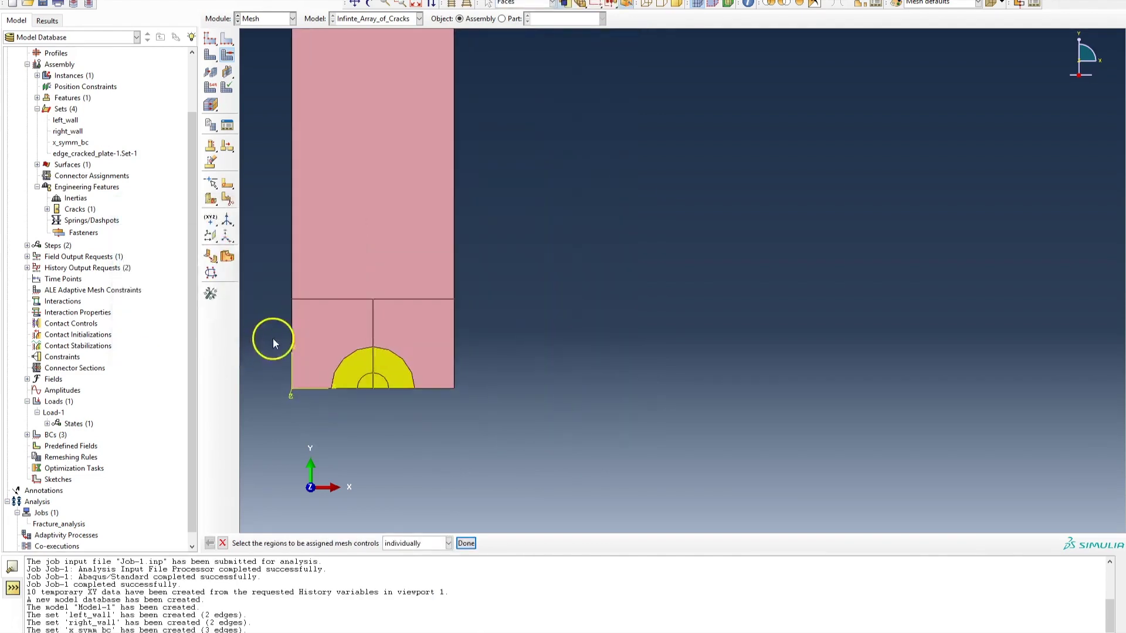
scroll(276, 328, down, 2)
ctrl+alt+middle_drag(301, 305, 392, 348)
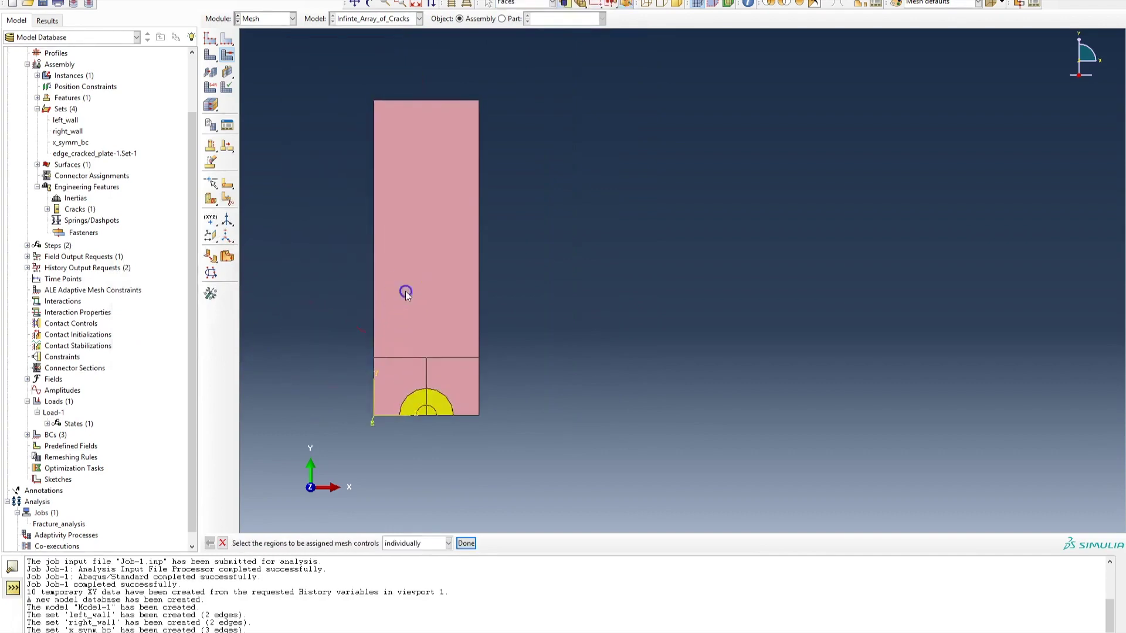
click(406, 293)
shift+click(403, 370)
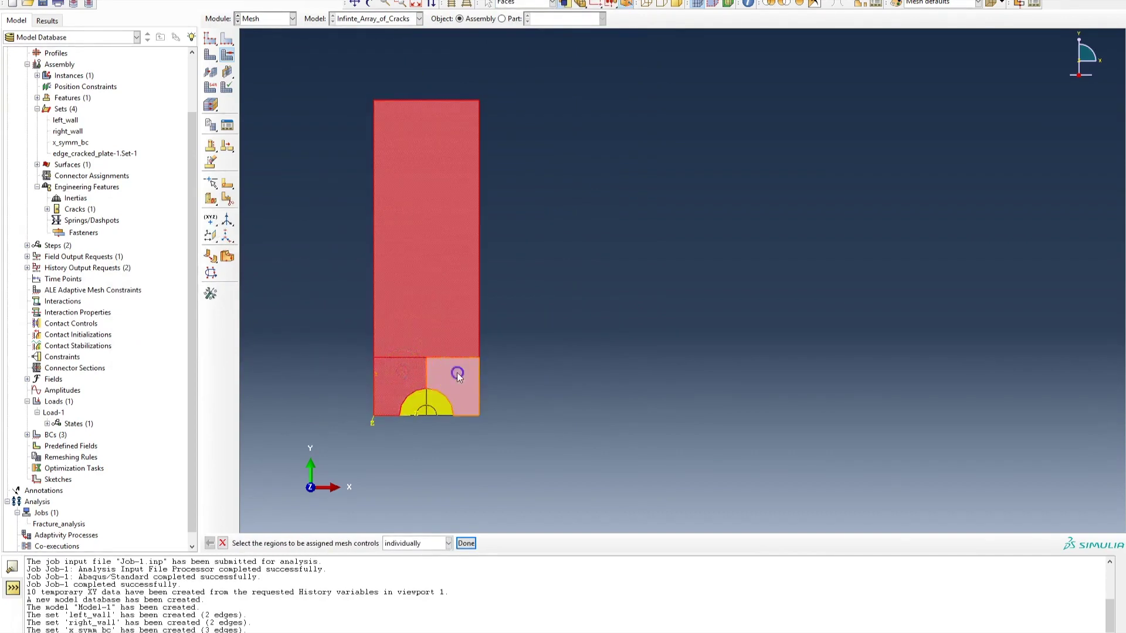
shift+click(458, 374)
click(466, 542)
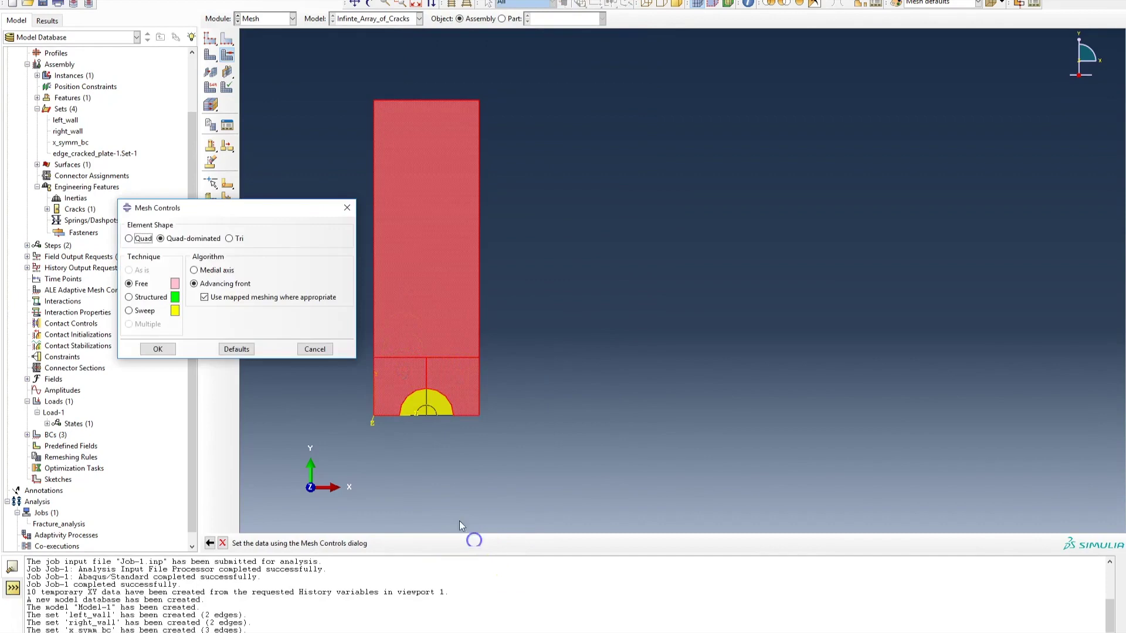
click(128, 238)
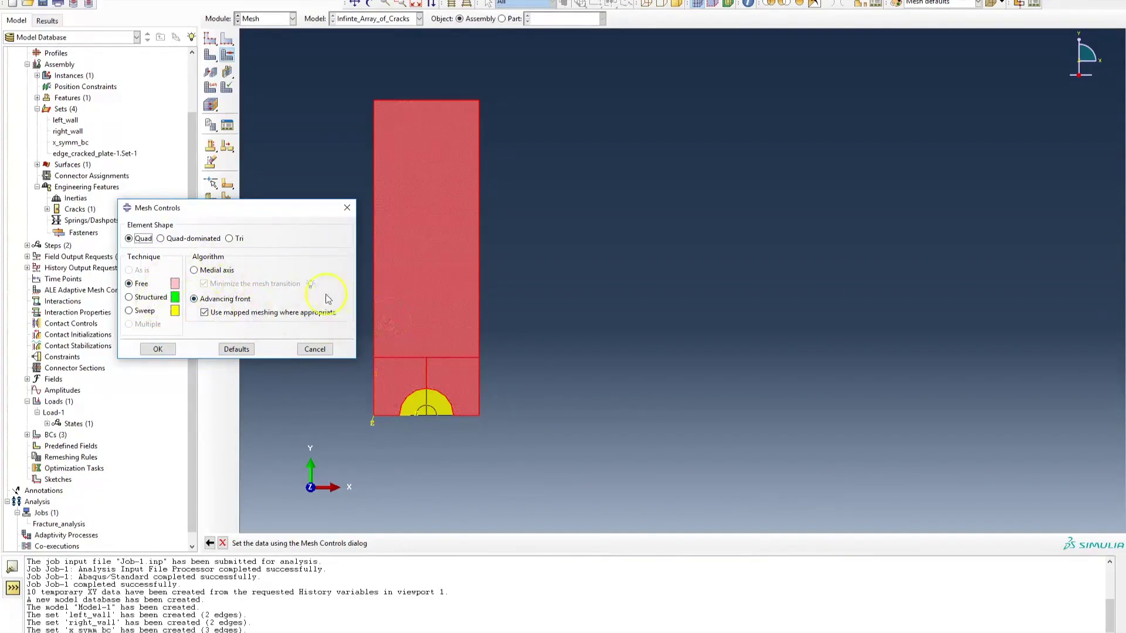
click(157, 349)
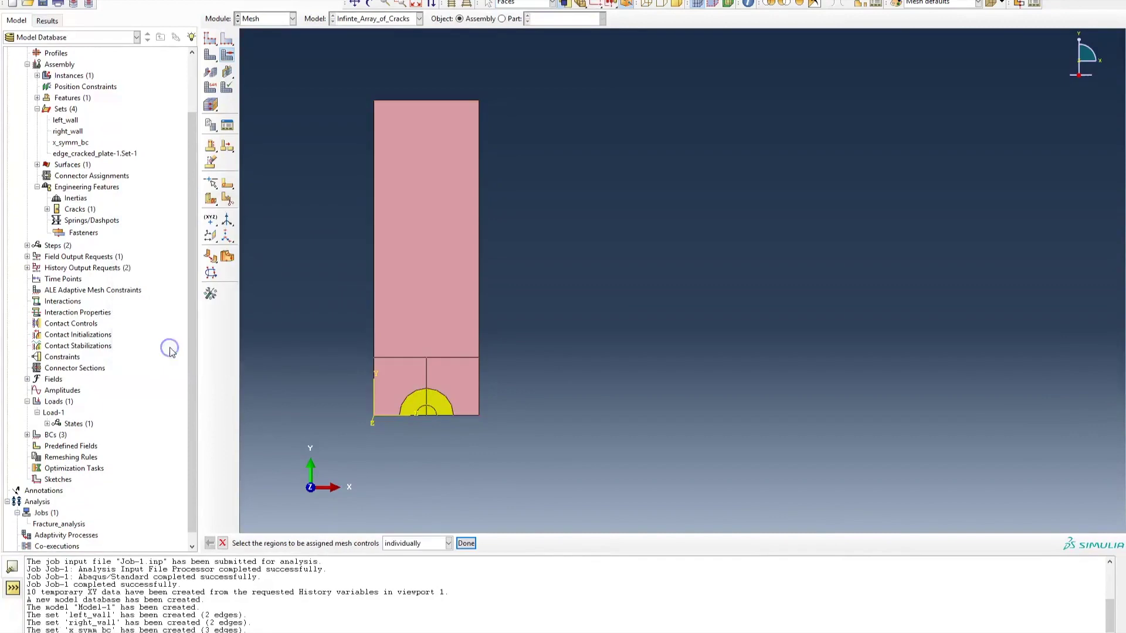
click(468, 543)
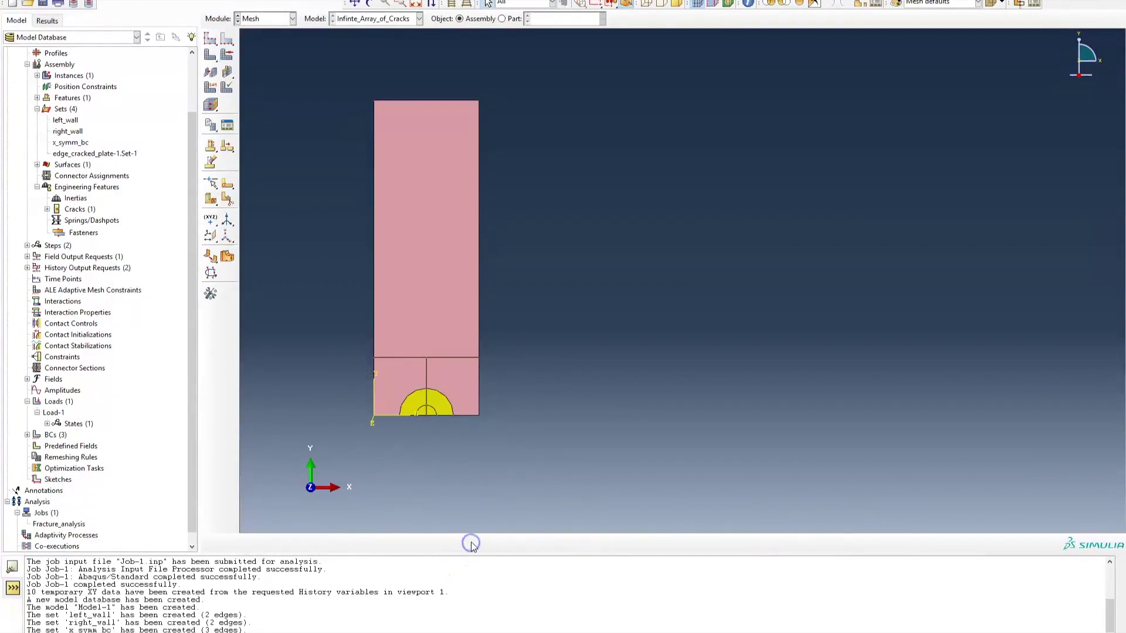
Apply global seeds to the plate with an approximate global size of 12
click(208, 40)
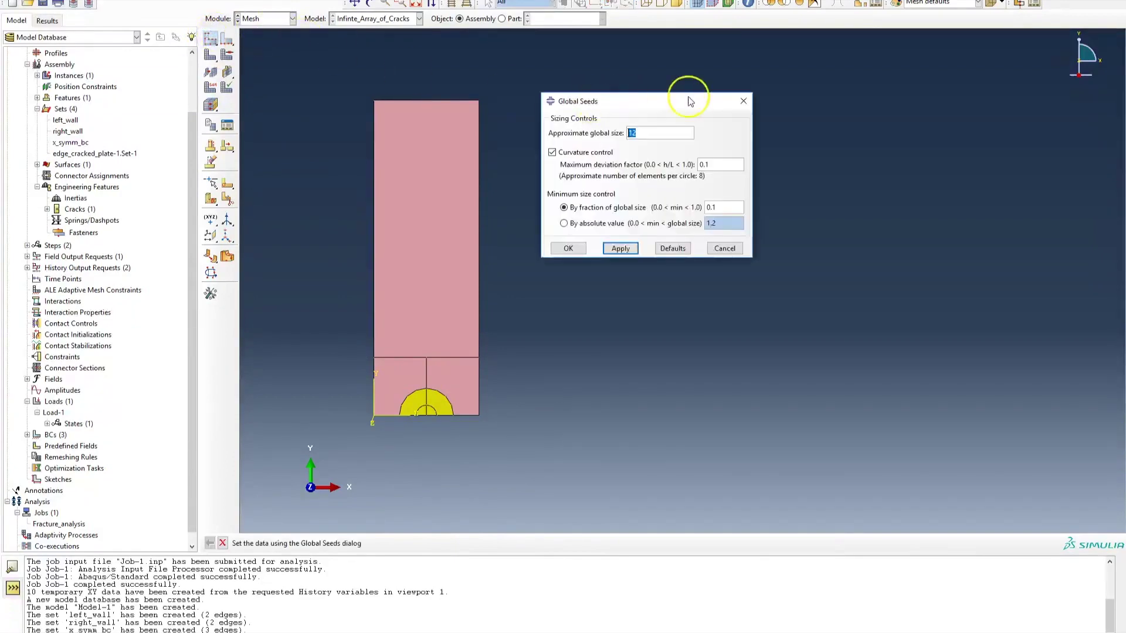
drag(673, 105, 641, 118)
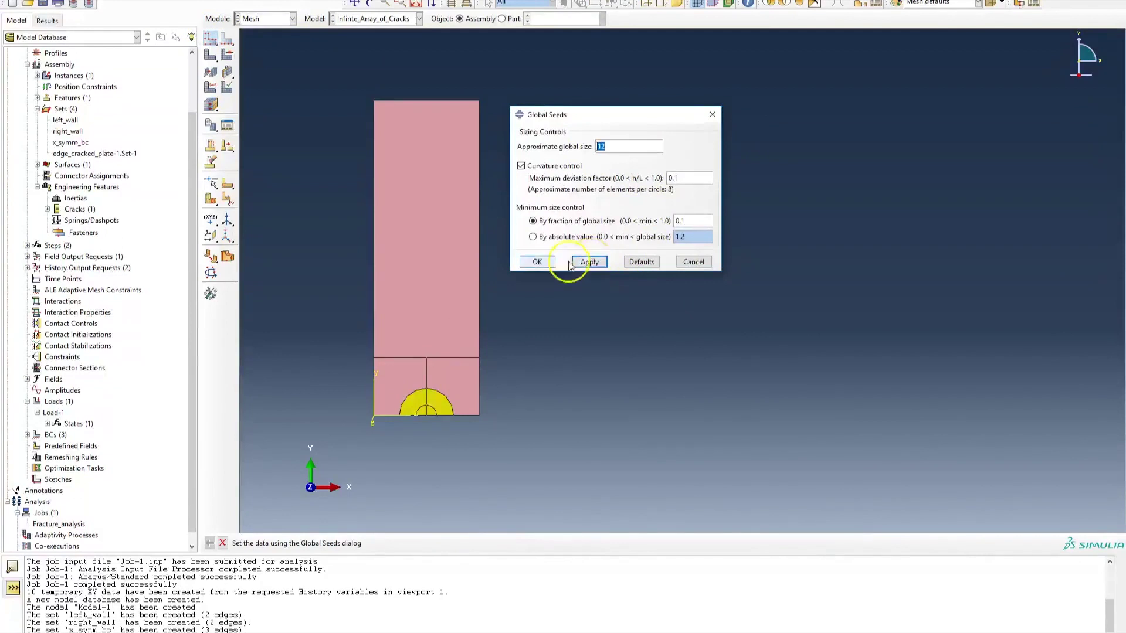
scroll(452, 251, up, 2)
click(603, 261)
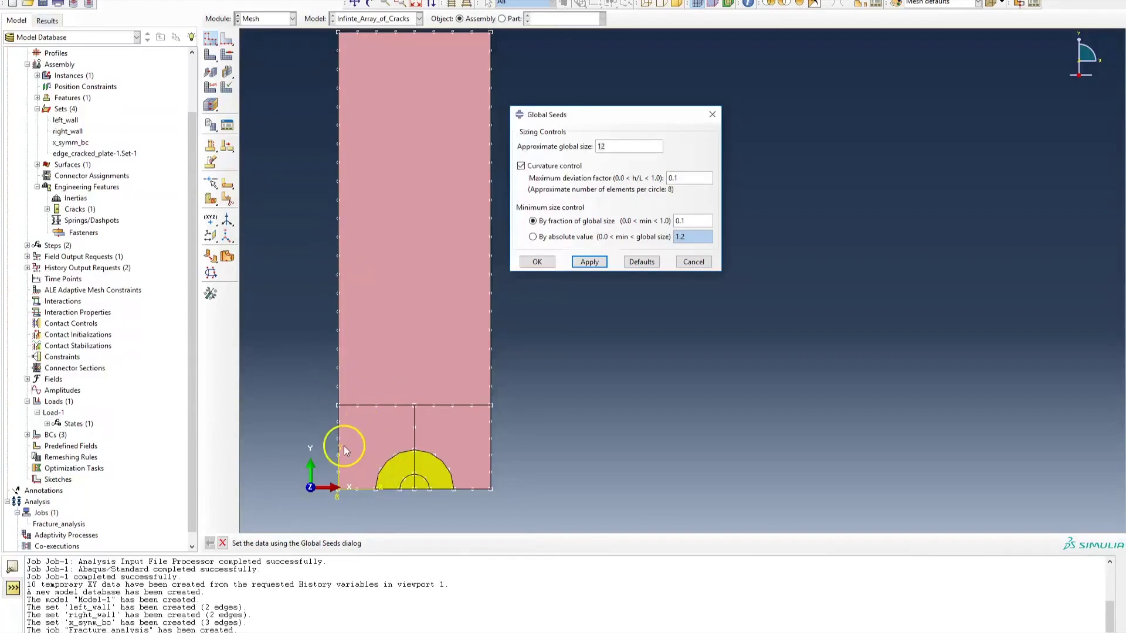
Try finer global seeds on the plate with approximate sizes of 8 and 4
double_click(622, 147)
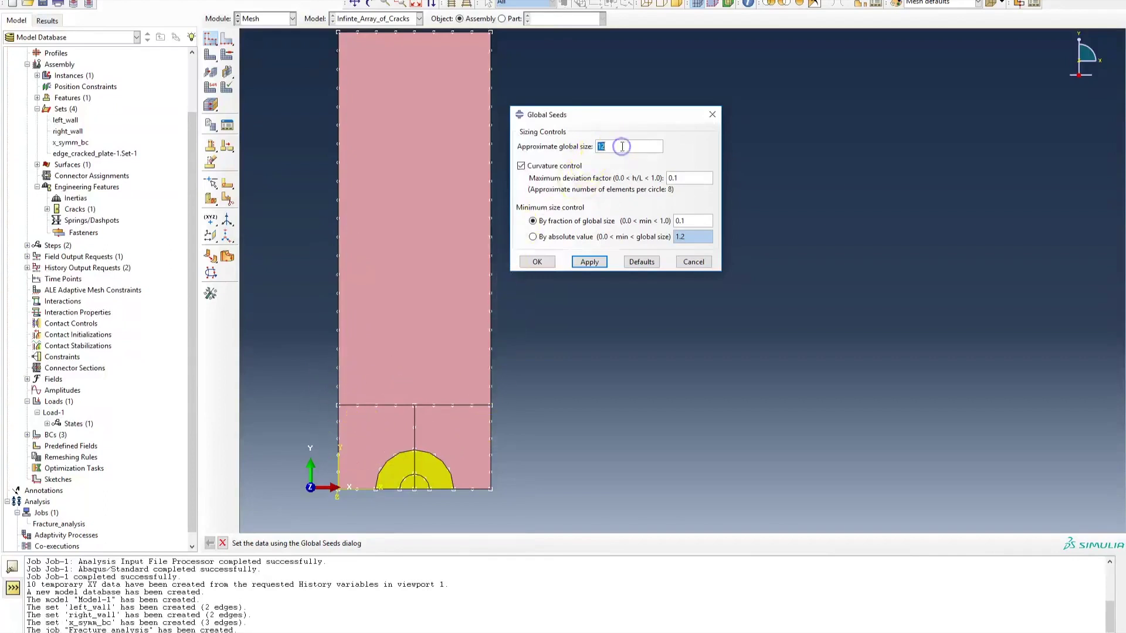
click(589, 262)
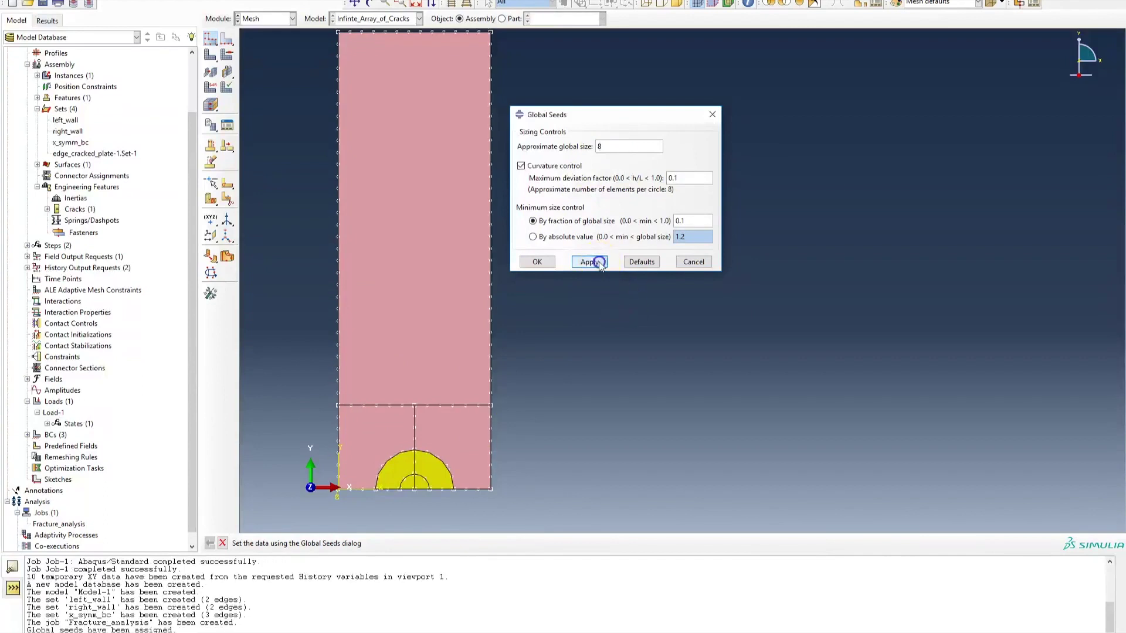
click(626, 144)
double_click(626, 145)
click(590, 262)
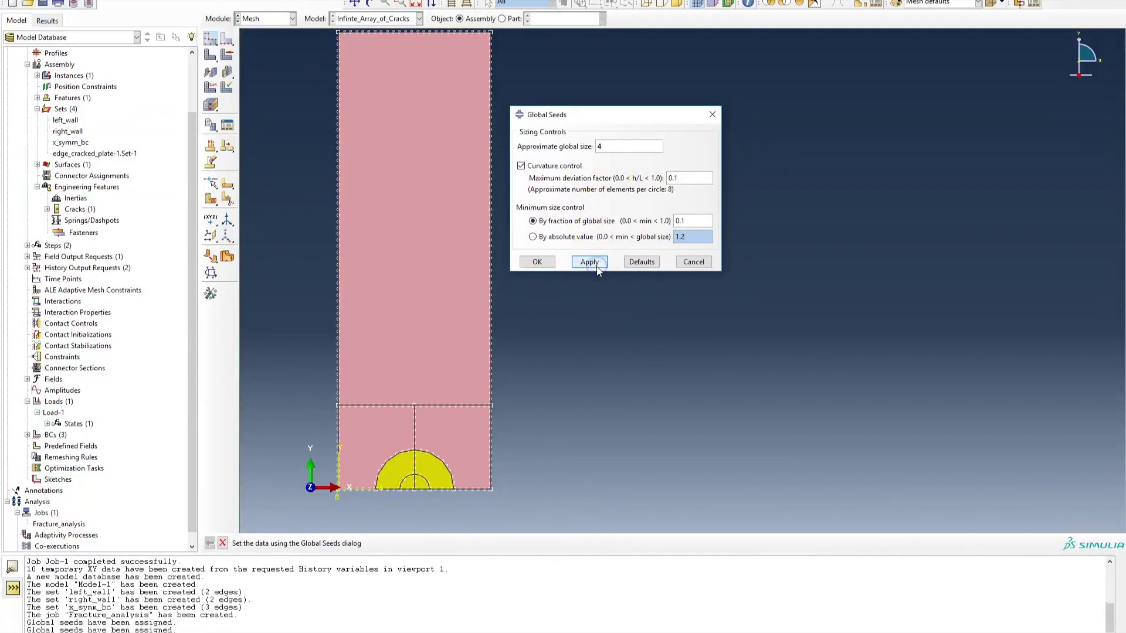
Set the approximate global seed size to 8 with curvature control on and finish the global seeding
double_click(610, 146)
text(8)
click(590, 262)
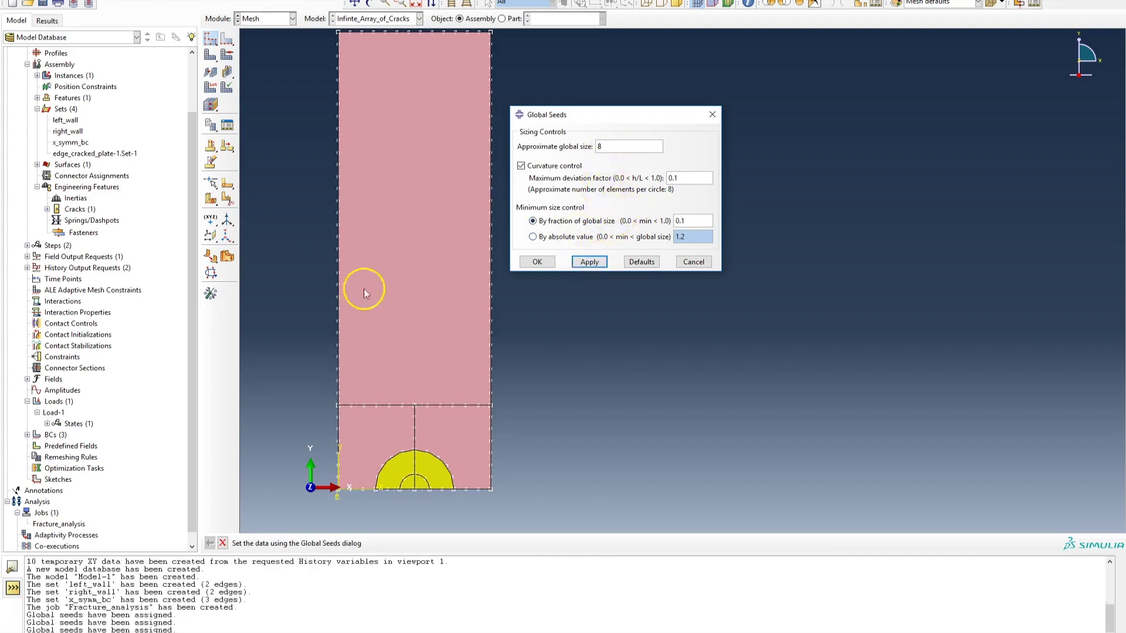
click(536, 261)
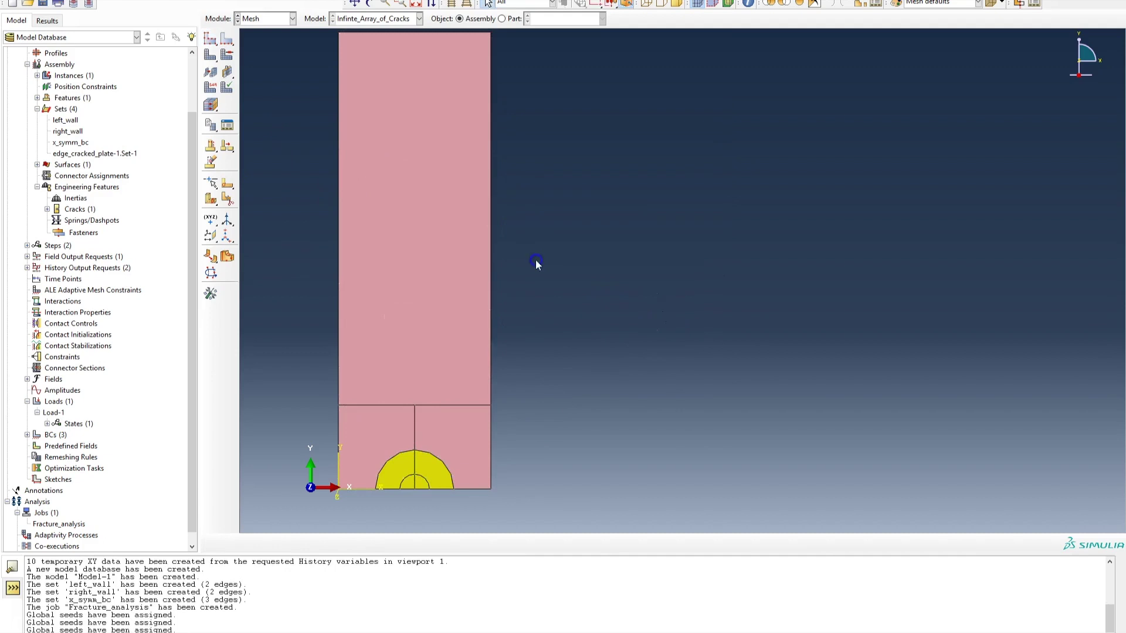
Assign local seeds by number, 10 elements per edge with no bias, to the arc edges of the inner and outer semicircles
scroll(455, 431, up, 5)
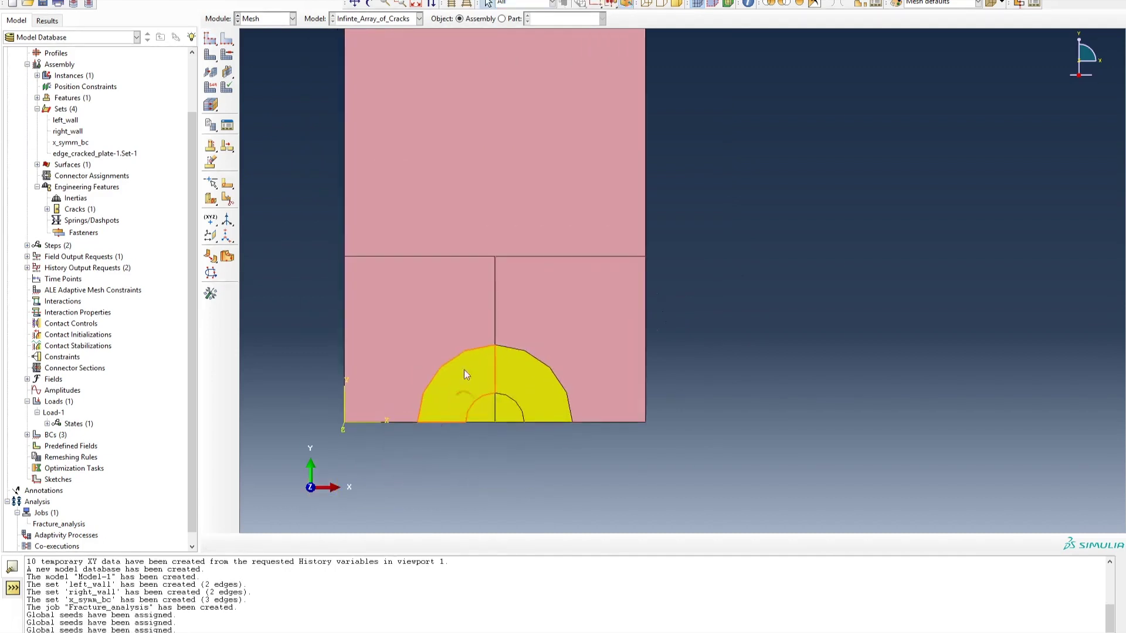
click(829, 375)
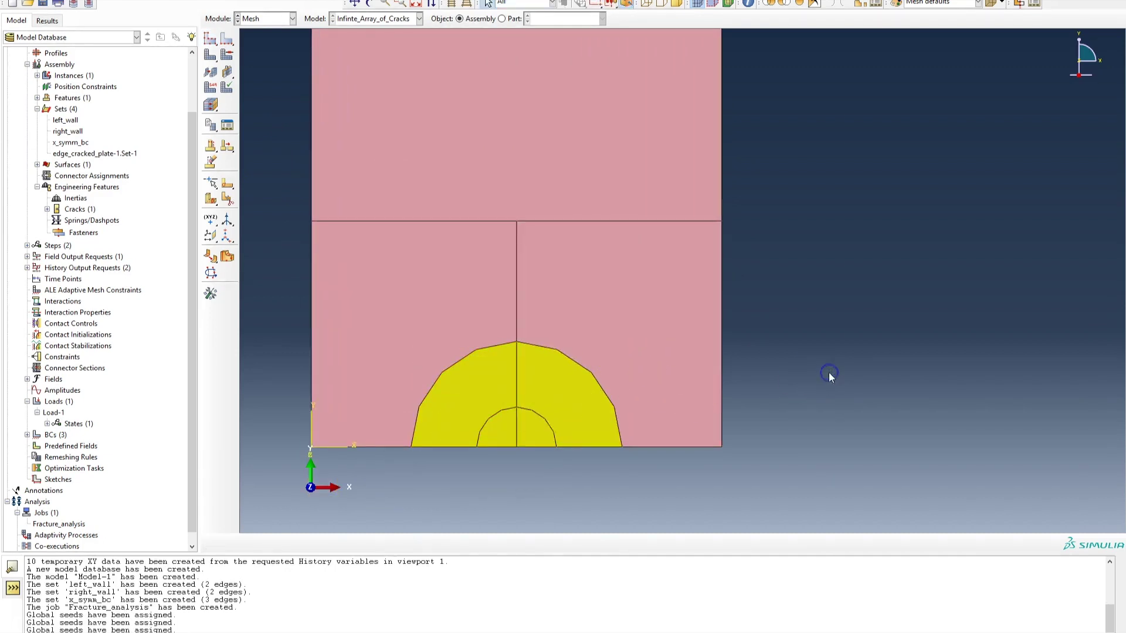
click(226, 40)
click(437, 381)
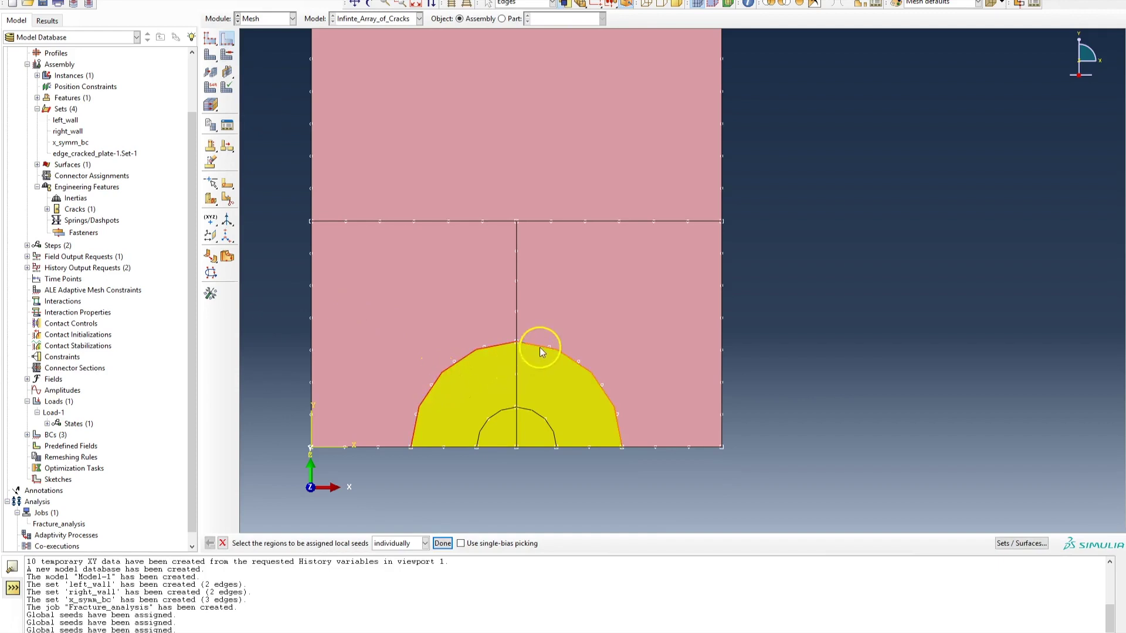
click(552, 384)
click(551, 425)
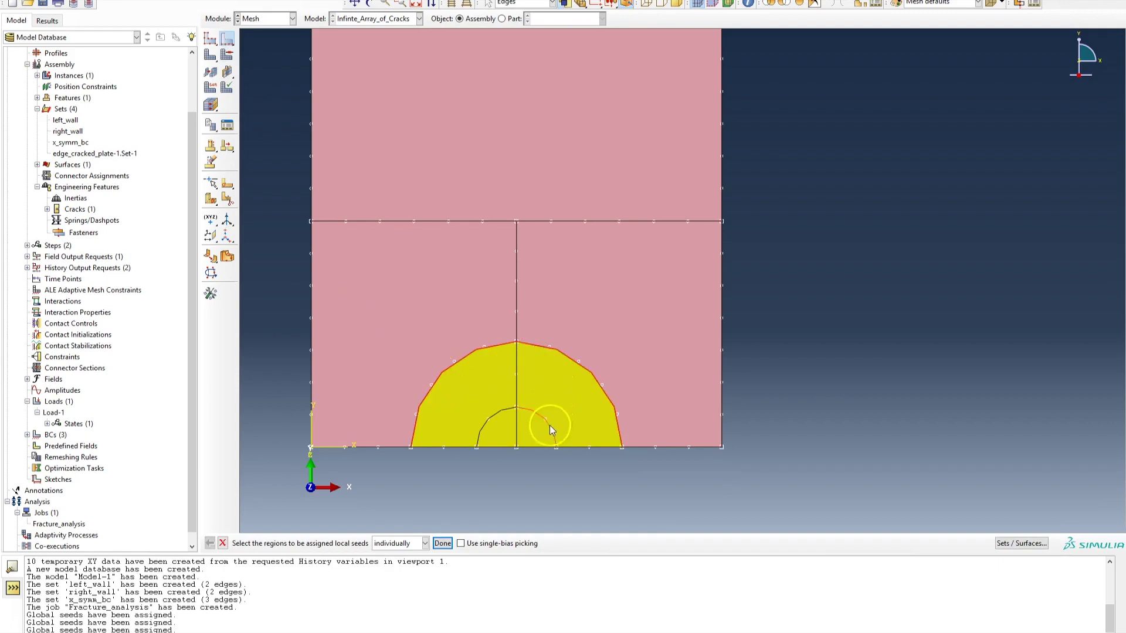
click(502, 415)
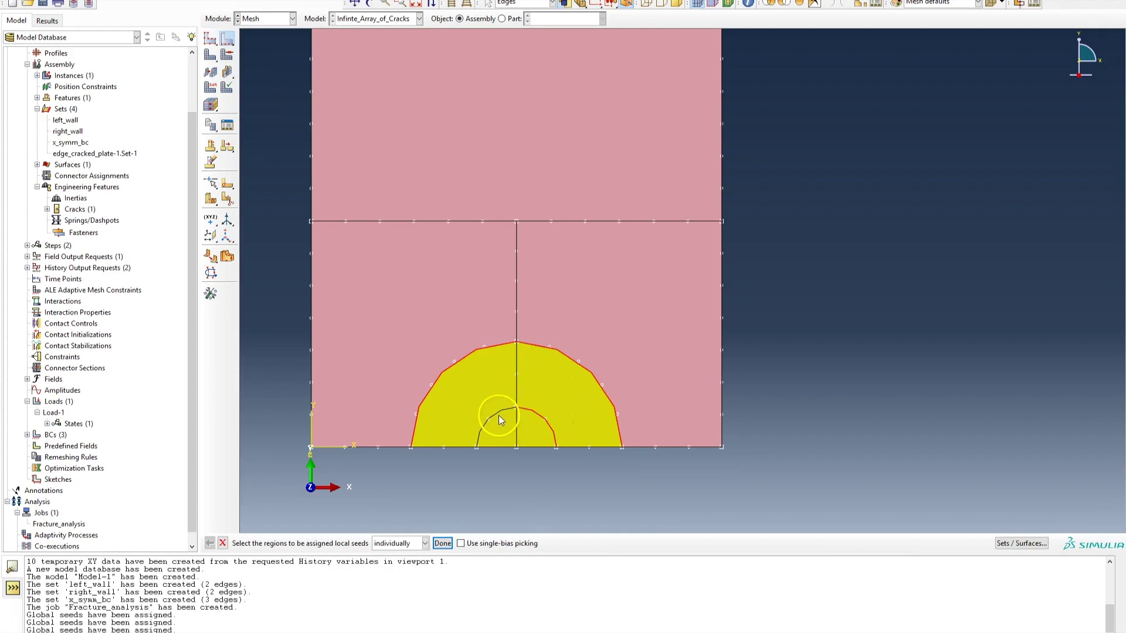
click(441, 544)
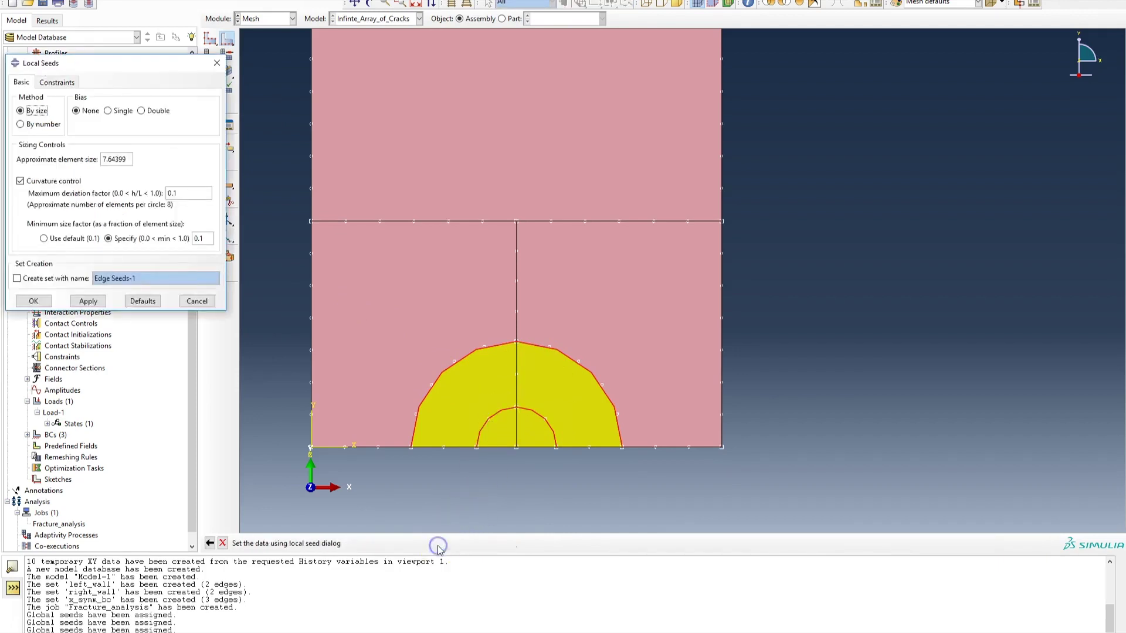
click(34, 112)
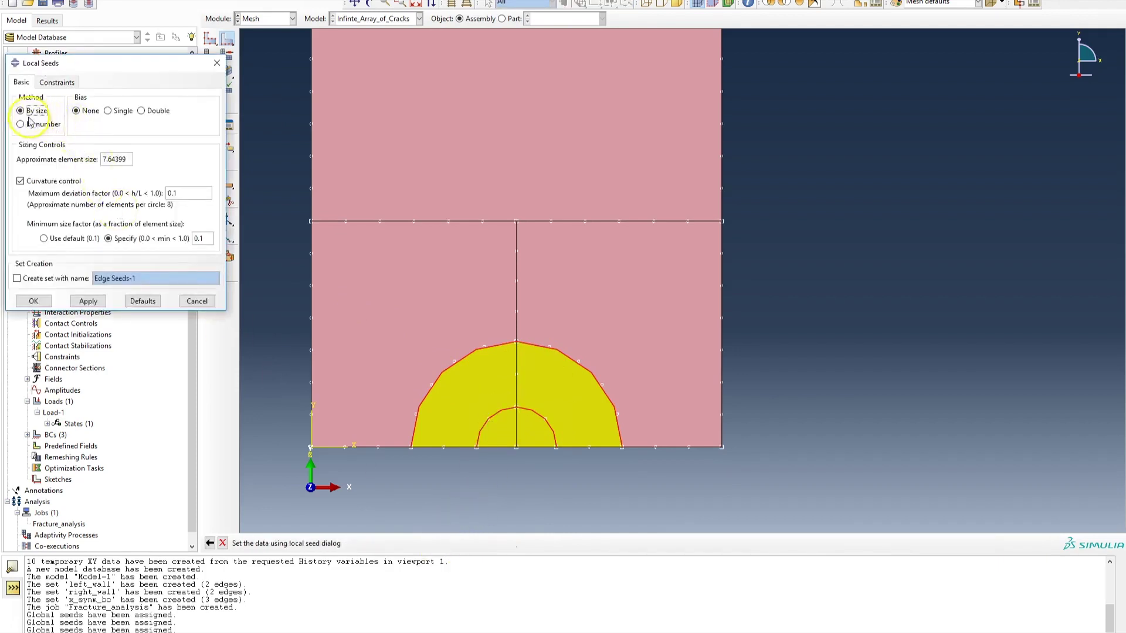
click(26, 127)
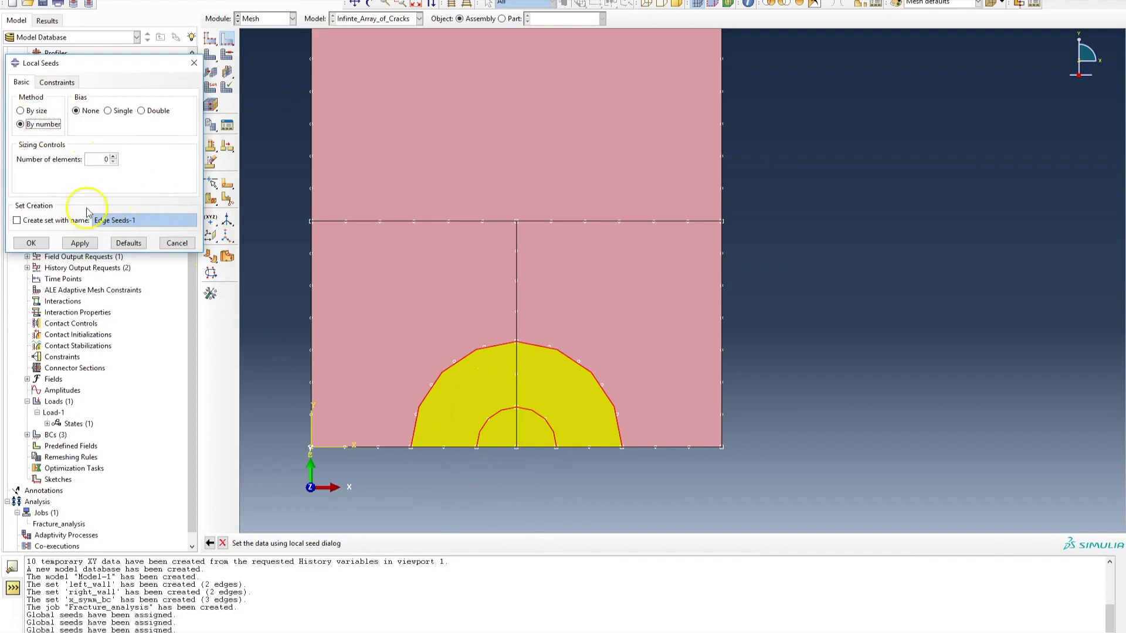
click(114, 157)
text(0)
click(78, 242)
scroll(486, 409, up, 5)
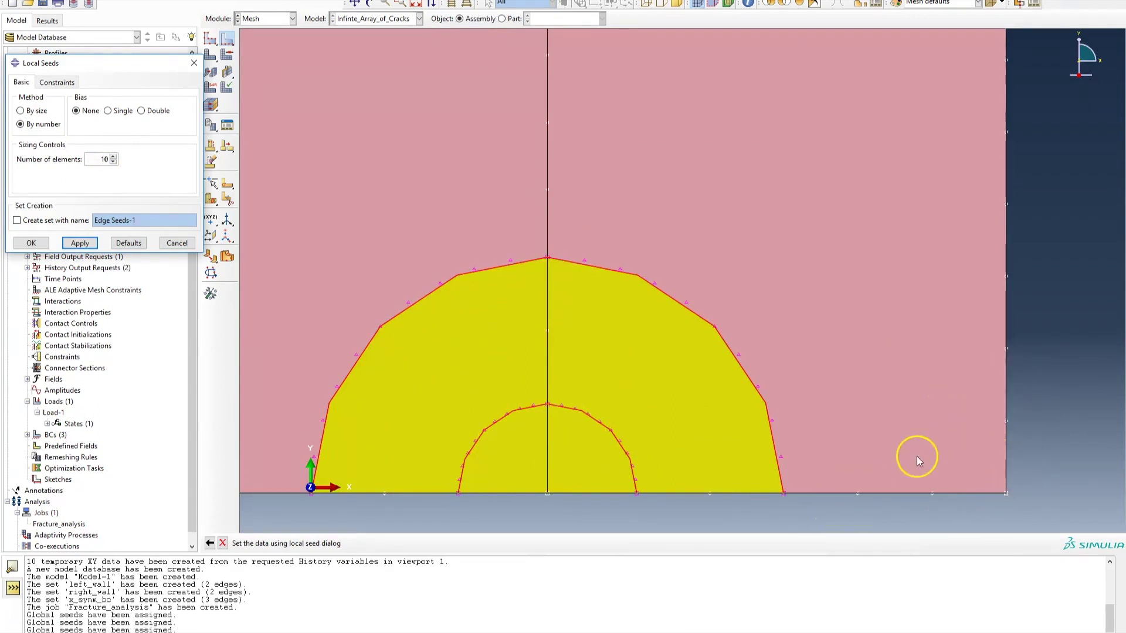
scroll(1012, 270, down, 10)
ctrl+alt+middle_drag(904, 116, 576, 213)
click(35, 243)
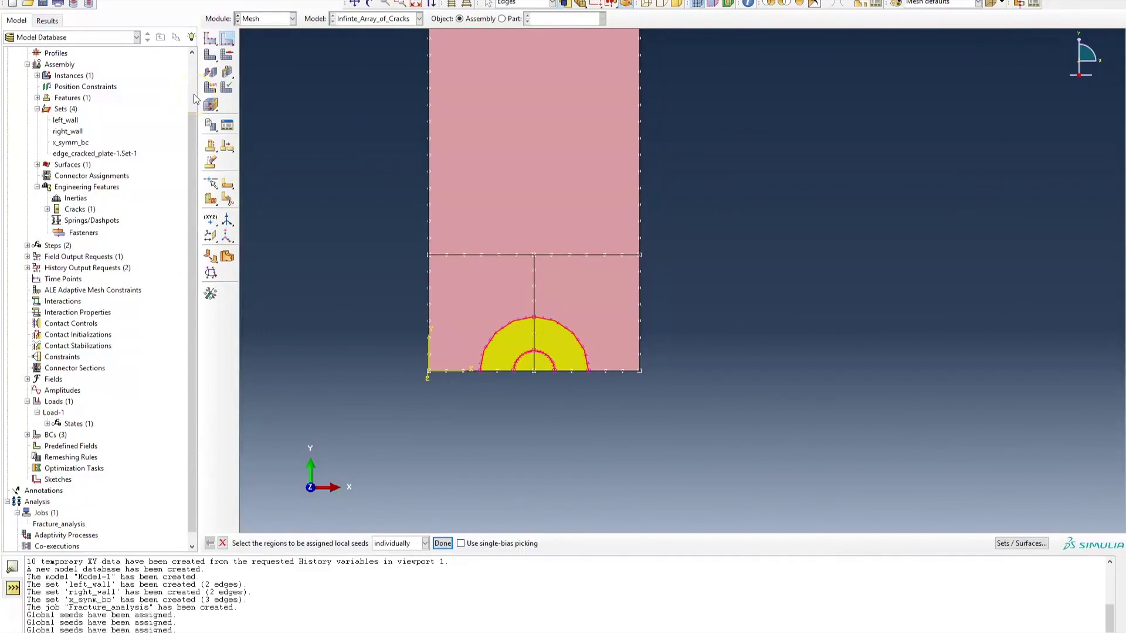
Mesh the edge-cracked plate part instance with the assigned seeds and inspect the mesh over the whole plate
click(211, 56)
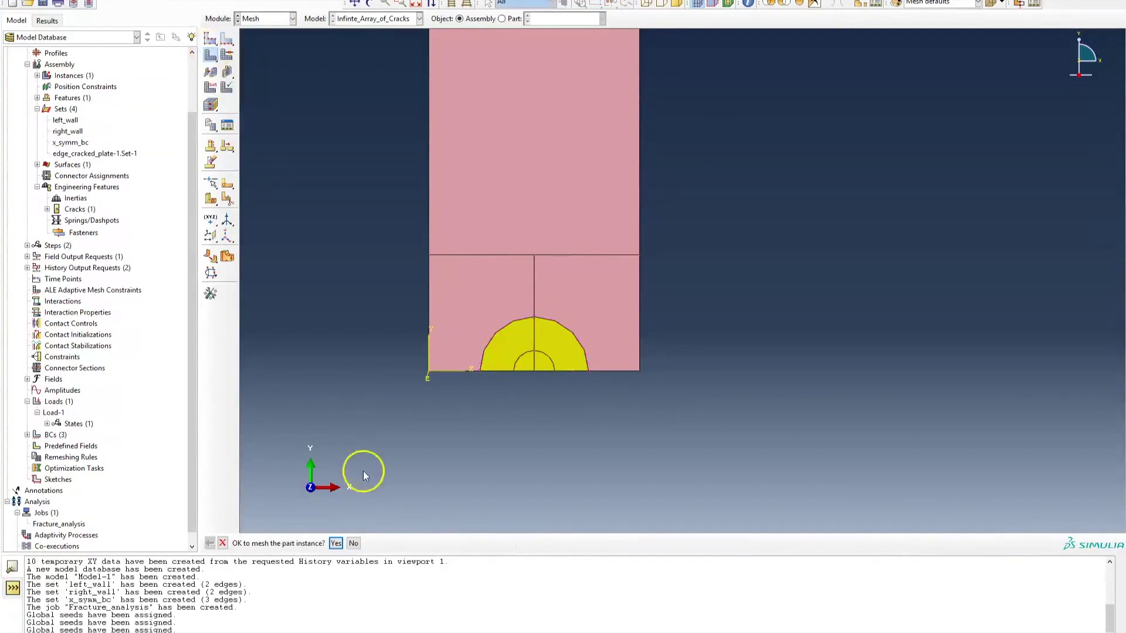
click(337, 543)
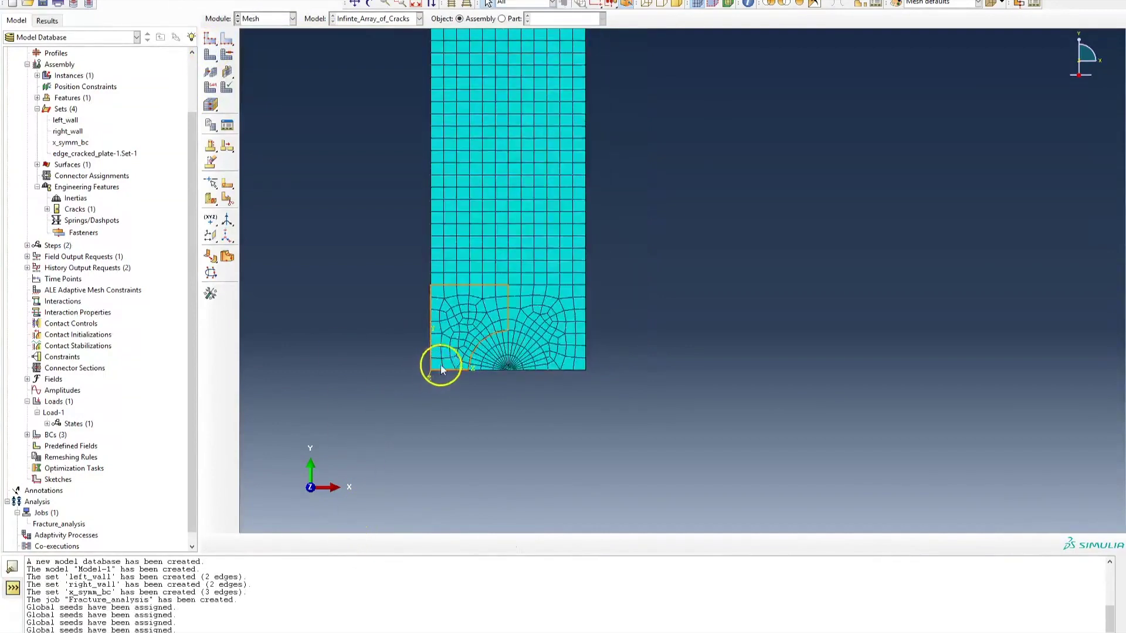
drag(469, 331, 490, 414)
key(Escape)
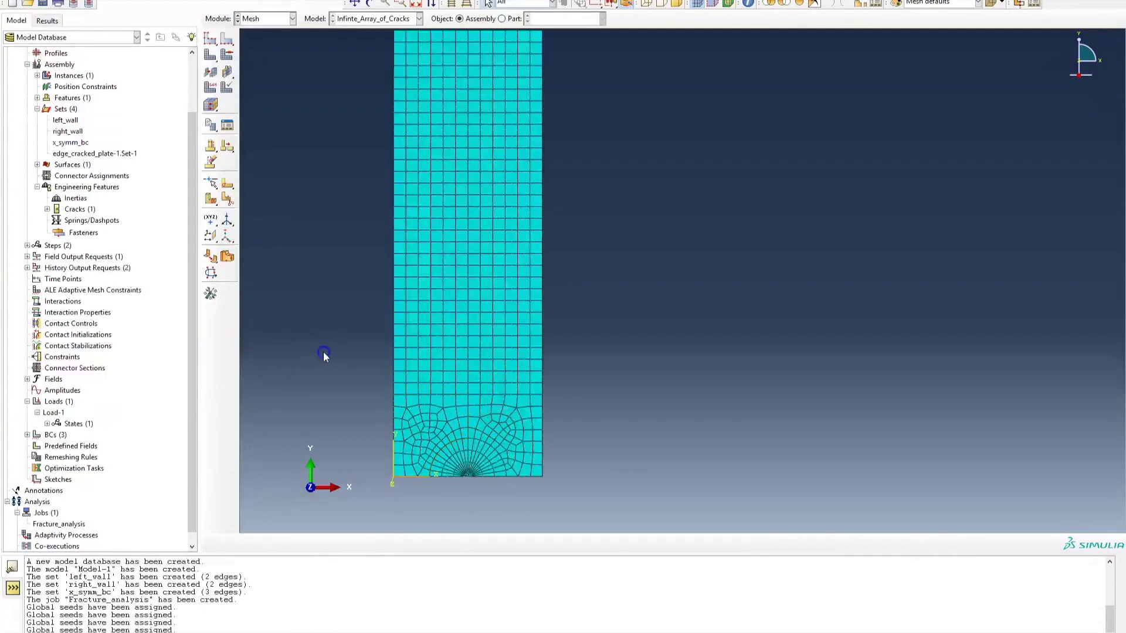
scroll(341, 145, down, 1)
ctrl+alt+middle_drag(370, 156, 420, 160)
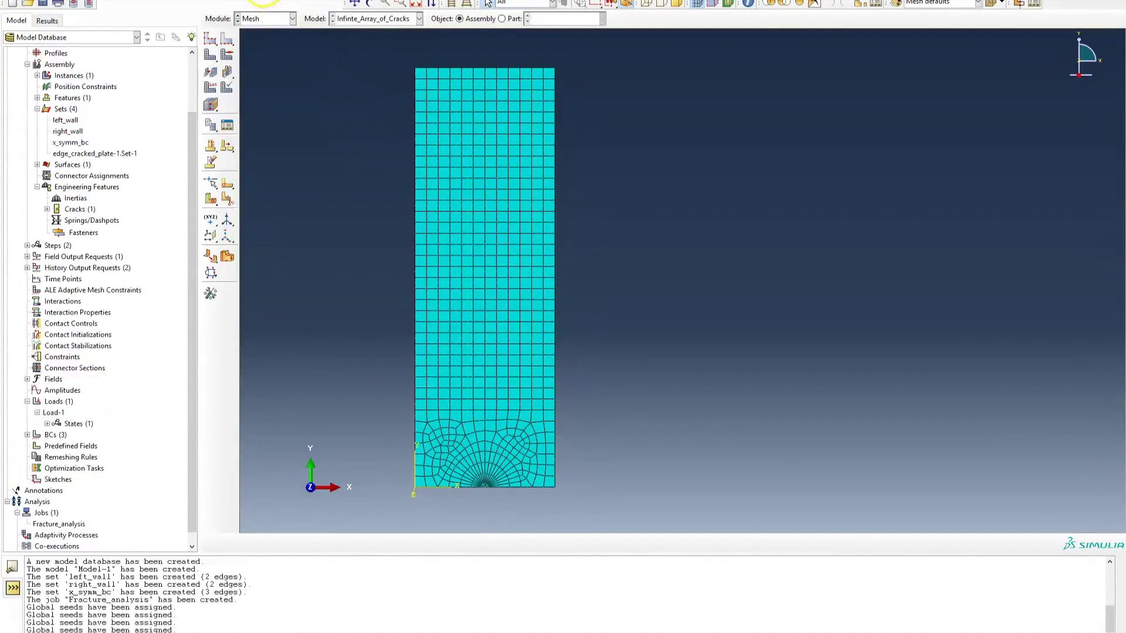
Query the mesh of the entire assembly for its node and element totals and element type, and close the query
click(262, 2)
click(270, 94)
click(23, 190)
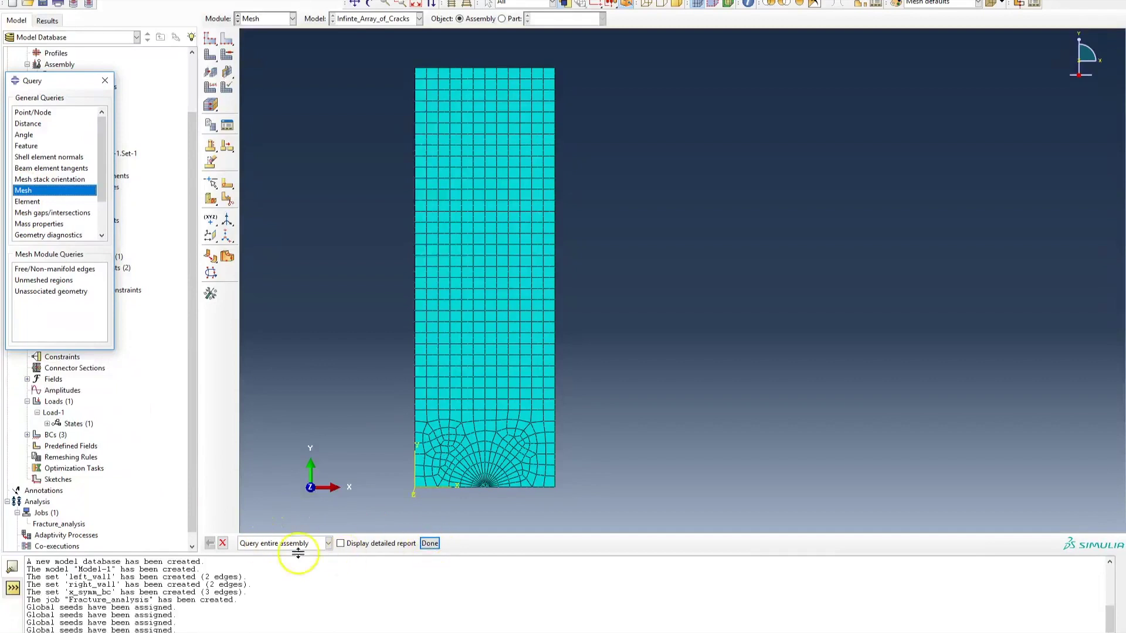
click(429, 543)
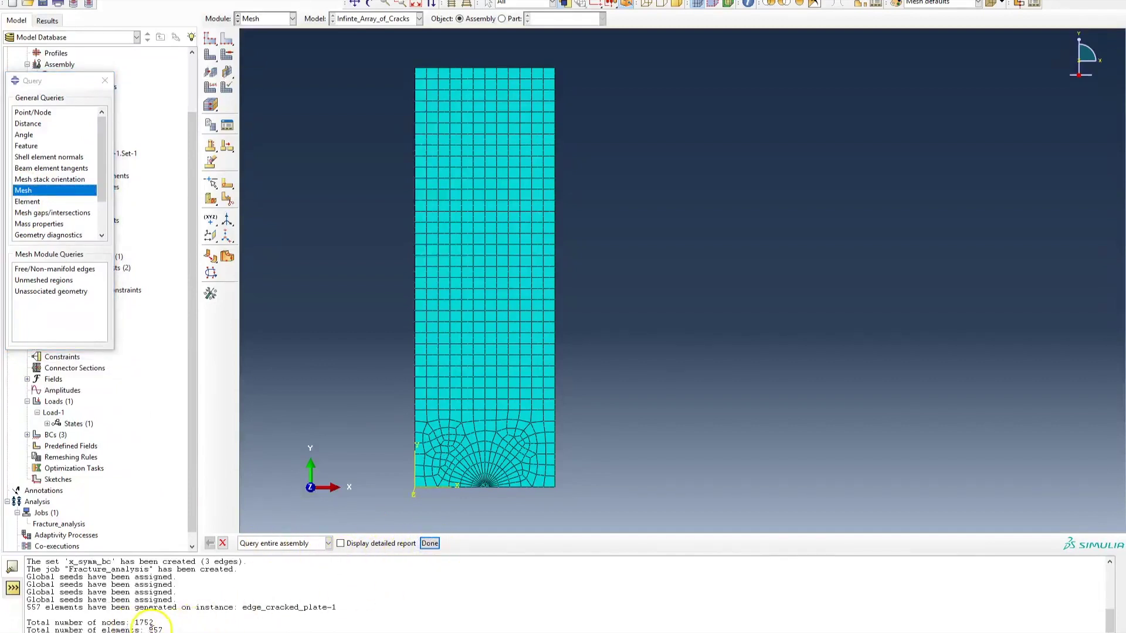
drag(150, 629, 167, 627)
click(57, 625)
drag(65, 83, 144, 76)
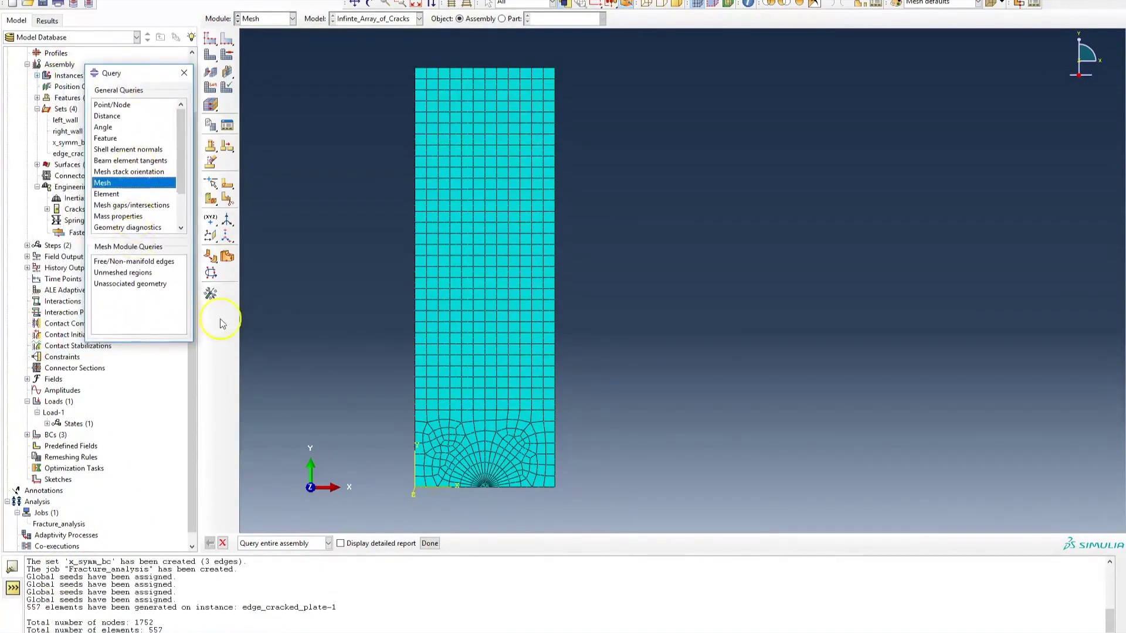
click(184, 73)
Submit the Fracture_analysis job and let it run to completion
click(70, 525)
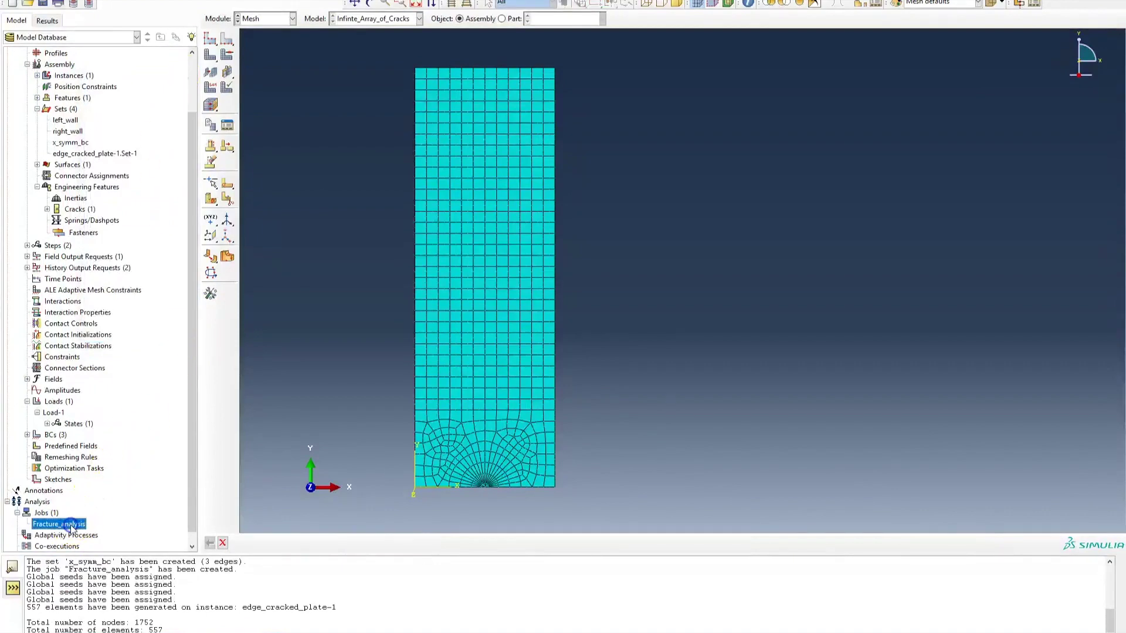
right_click(72, 526)
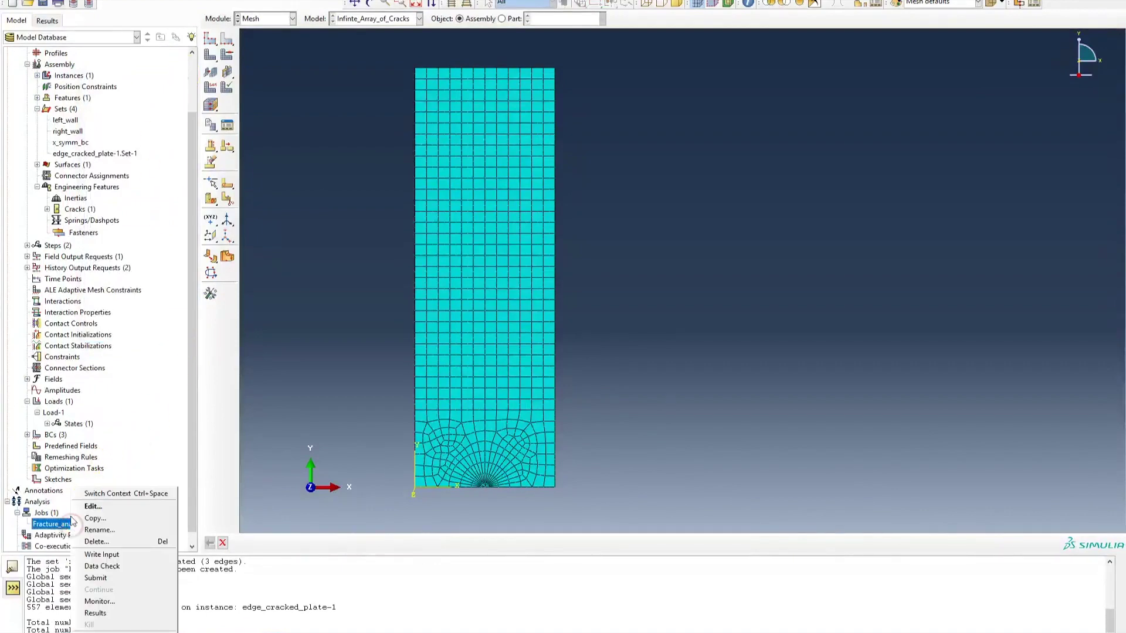
click(95, 578)
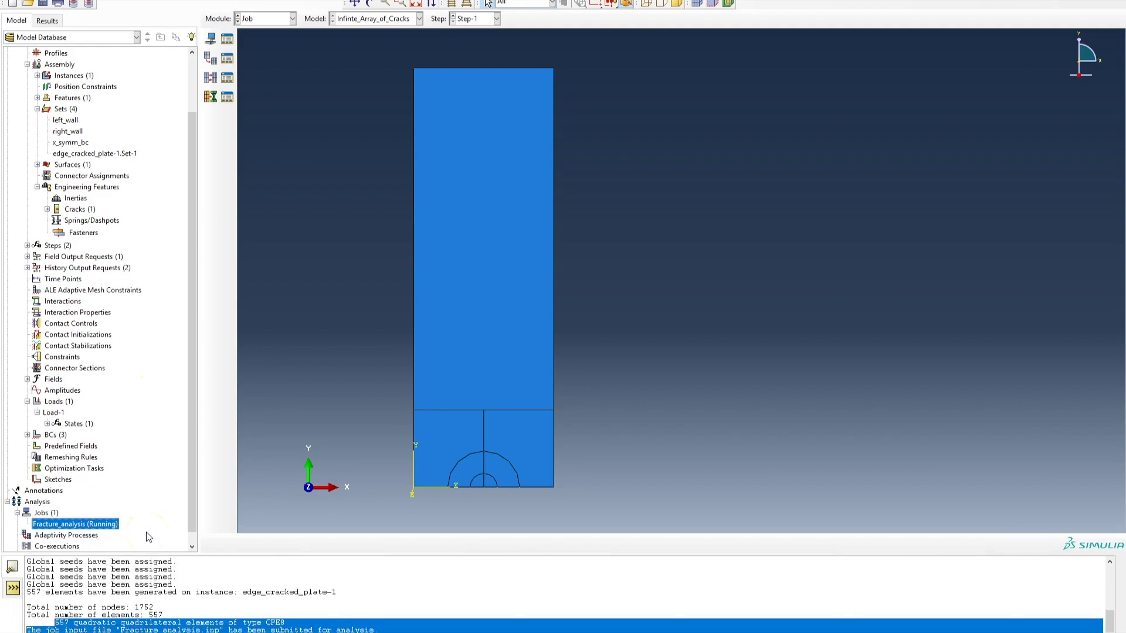
click(294, 608)
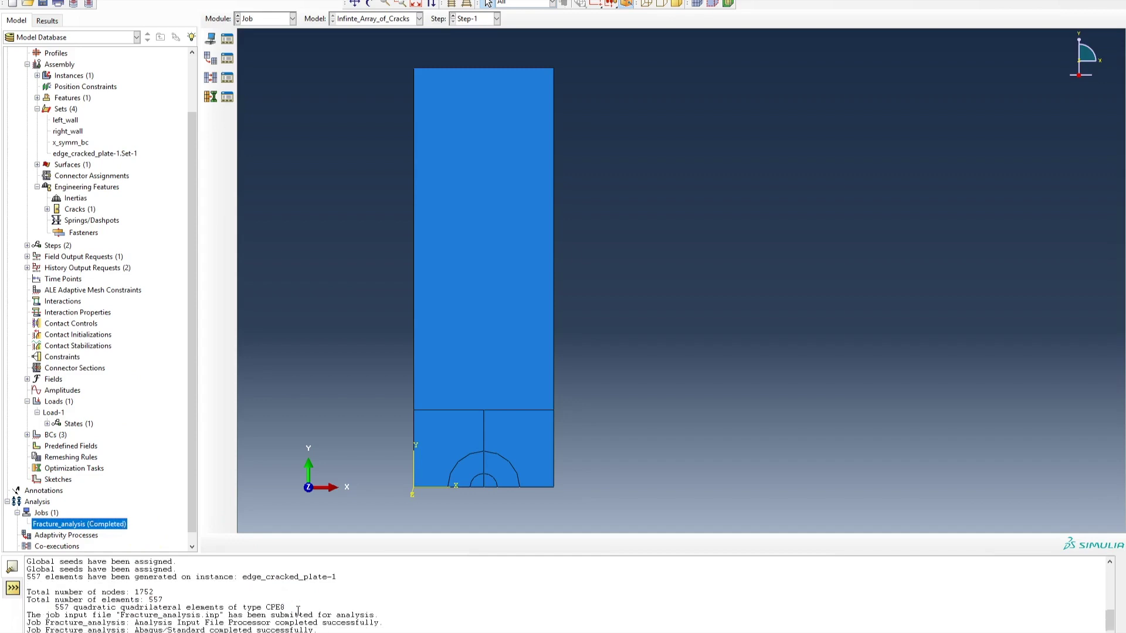
Open the Fracture_analysis results and plot the Mises stress contours on the deformed shape, examining the crack tip region
right_click(81, 524)
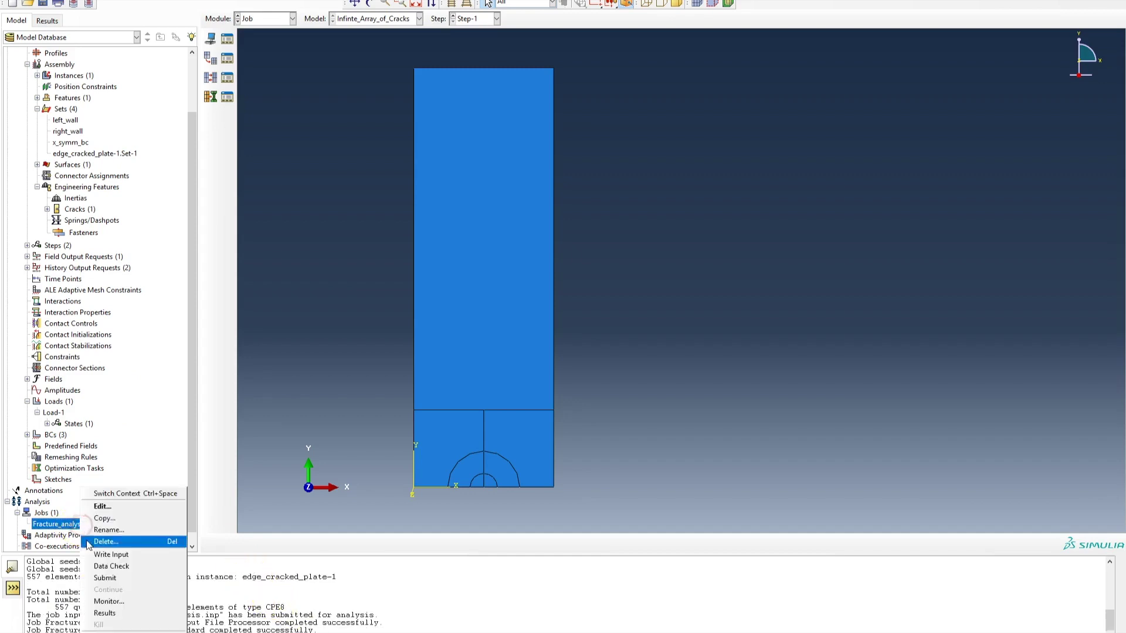
click(123, 612)
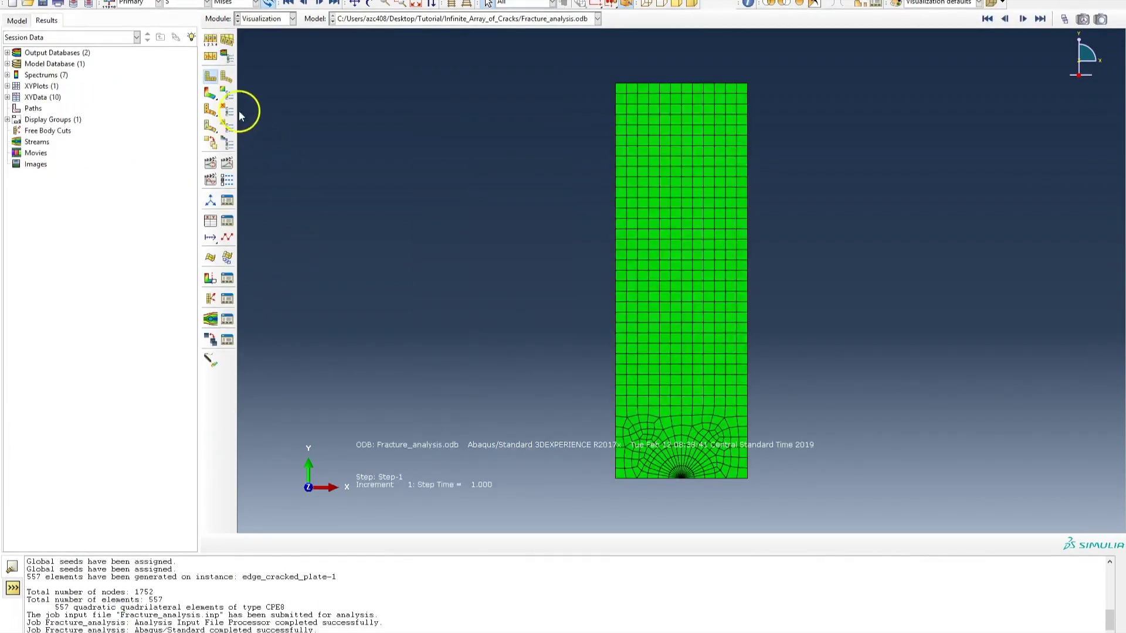
click(211, 95)
drag(712, 436, 472, 350)
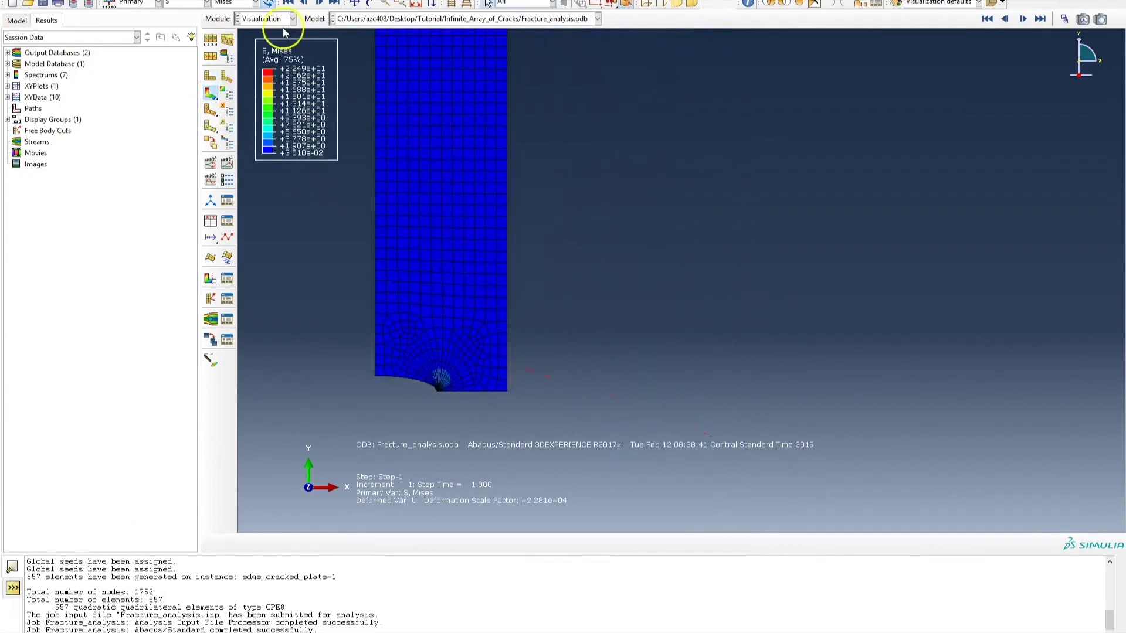
scroll(434, 386, up, 5)
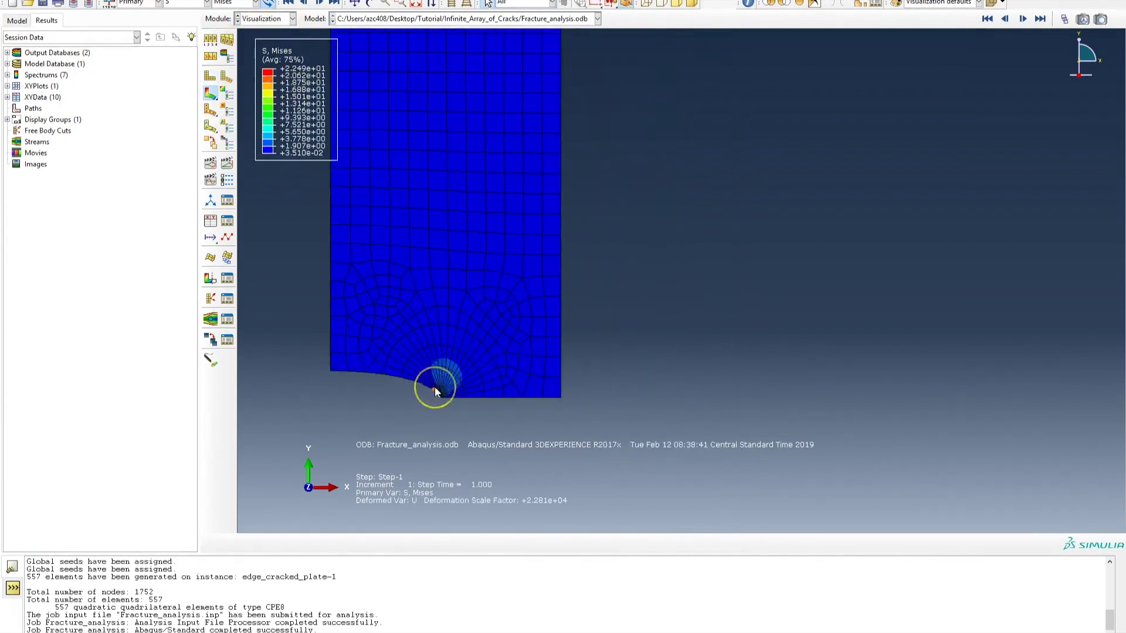
scroll(435, 388, up, 5)
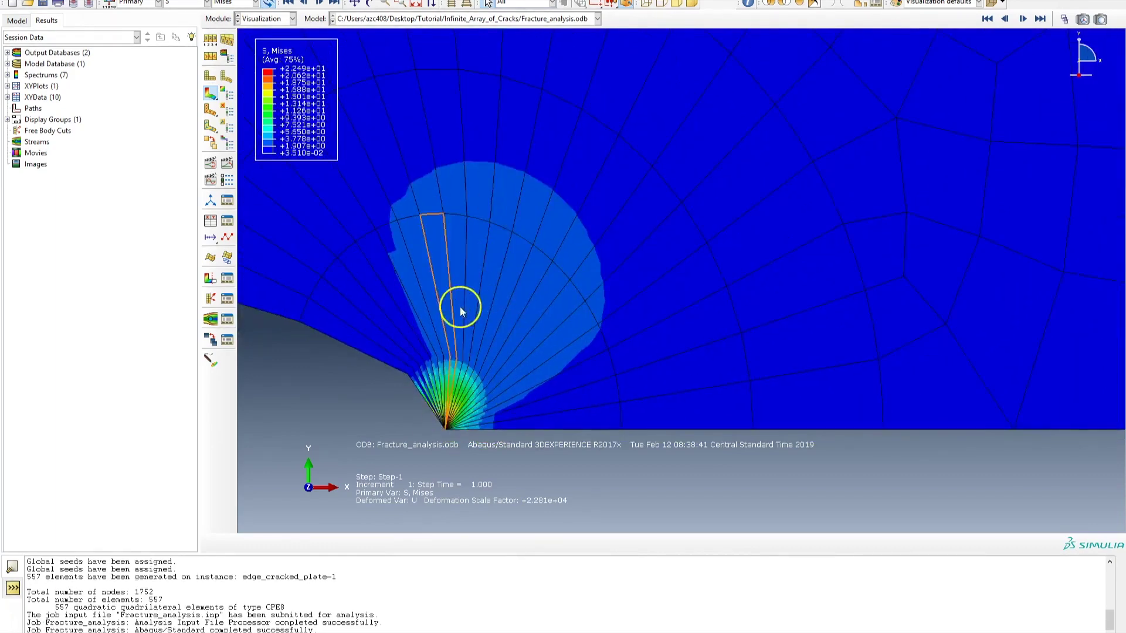
scroll(455, 328, down, 5)
scroll(451, 331, down, 5)
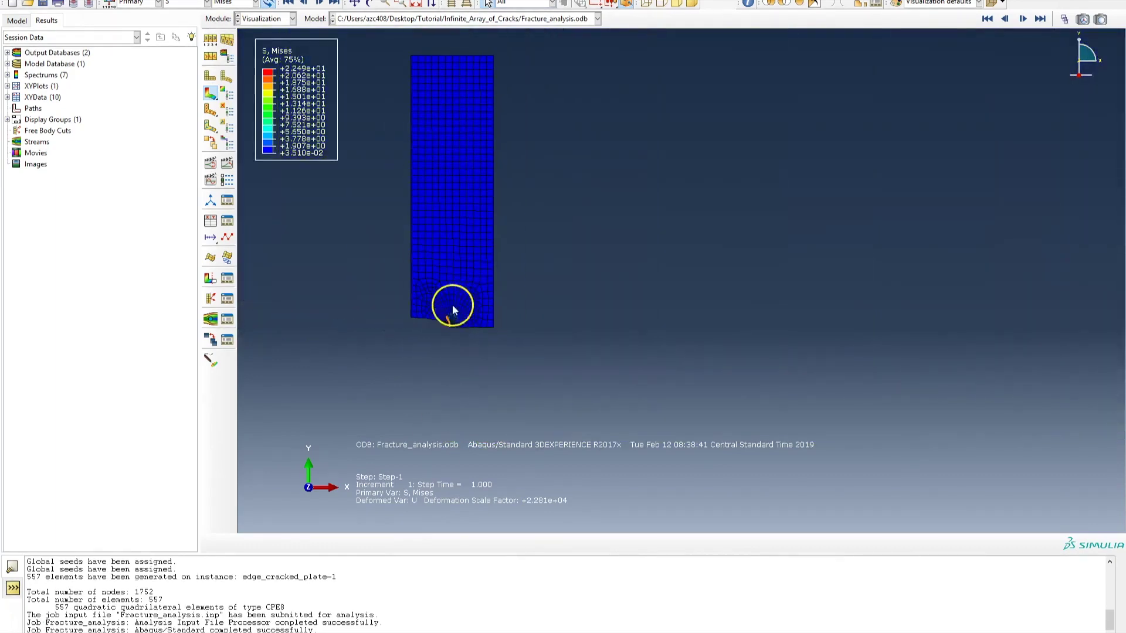
scroll(437, 103, up, 2)
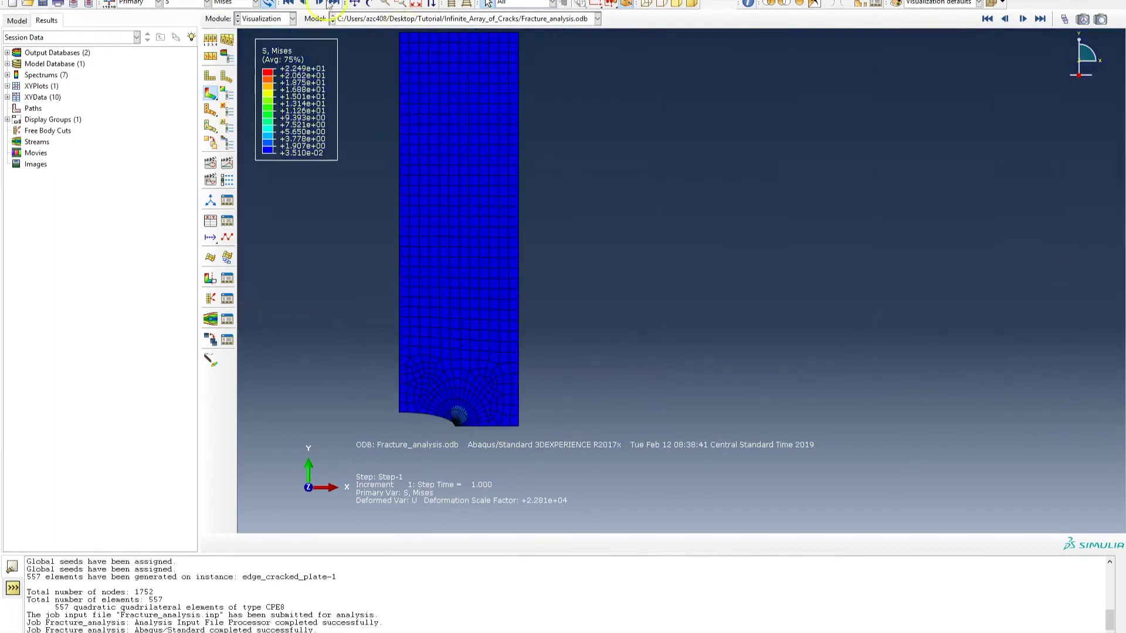
Plot the displacement U contours of the plate in turn as Magnitude, U1 and U2
click(206, 4)
click(176, 51)
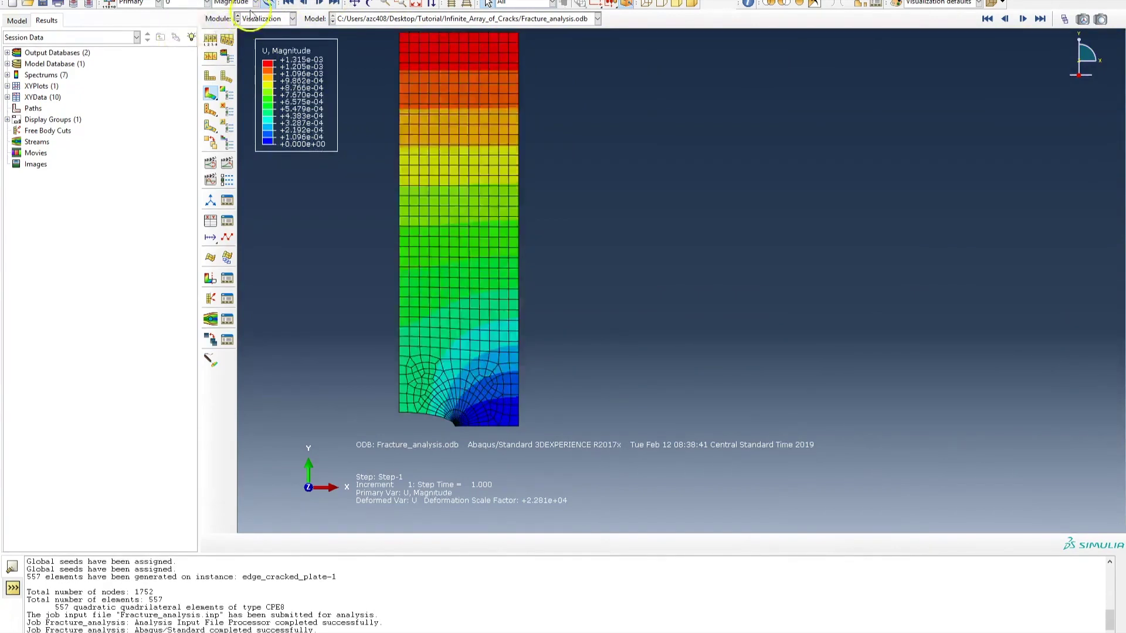
click(238, 3)
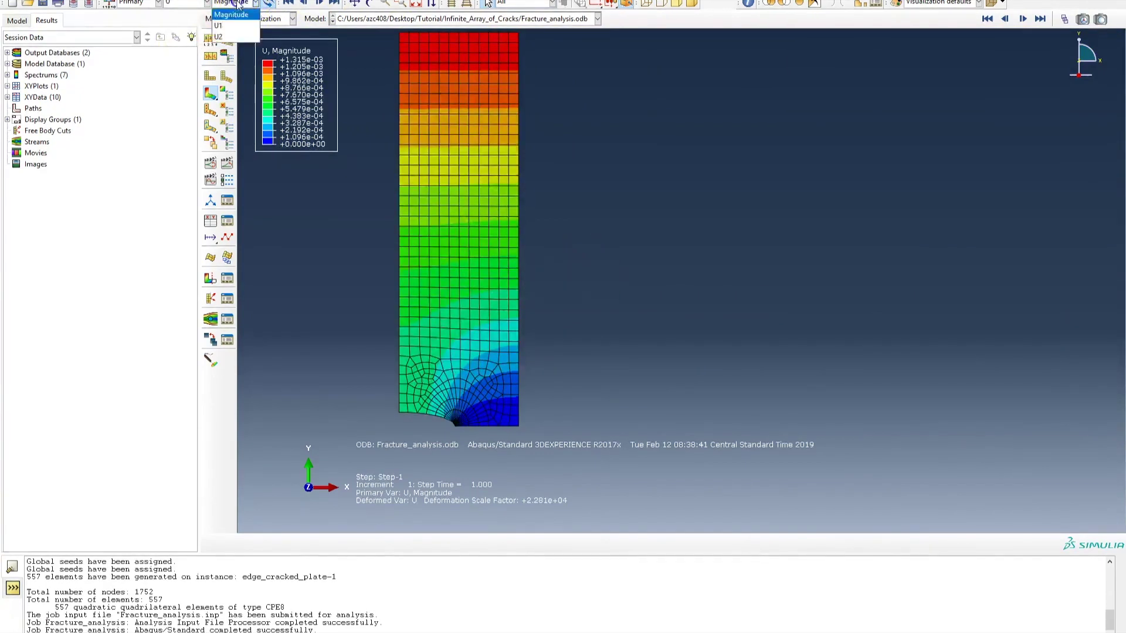
click(234, 25)
click(241, 5)
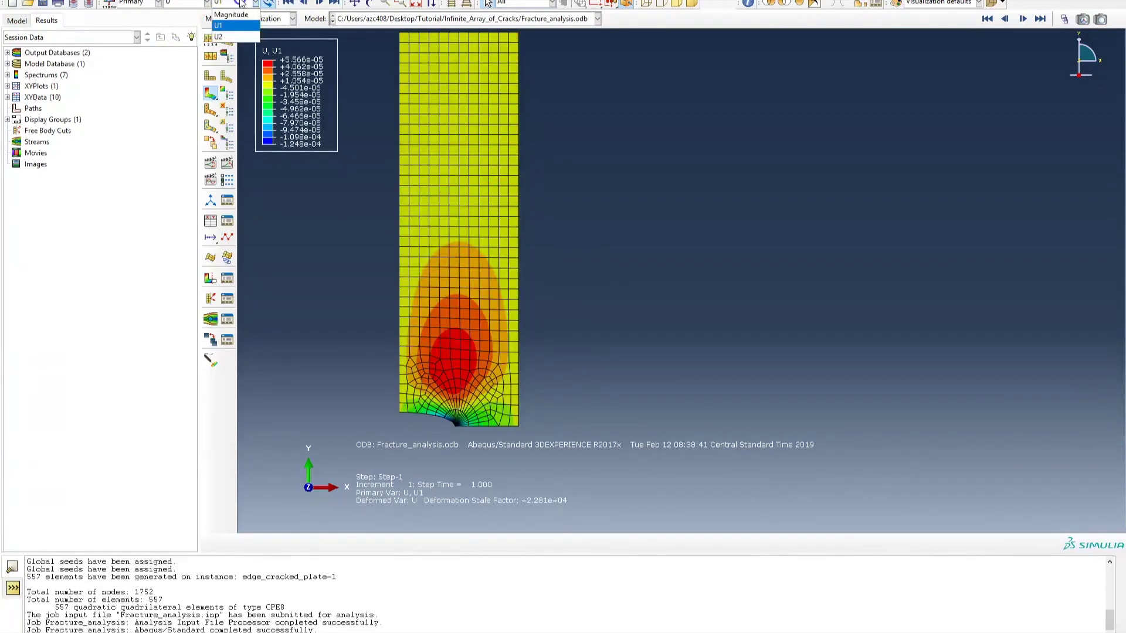
click(234, 41)
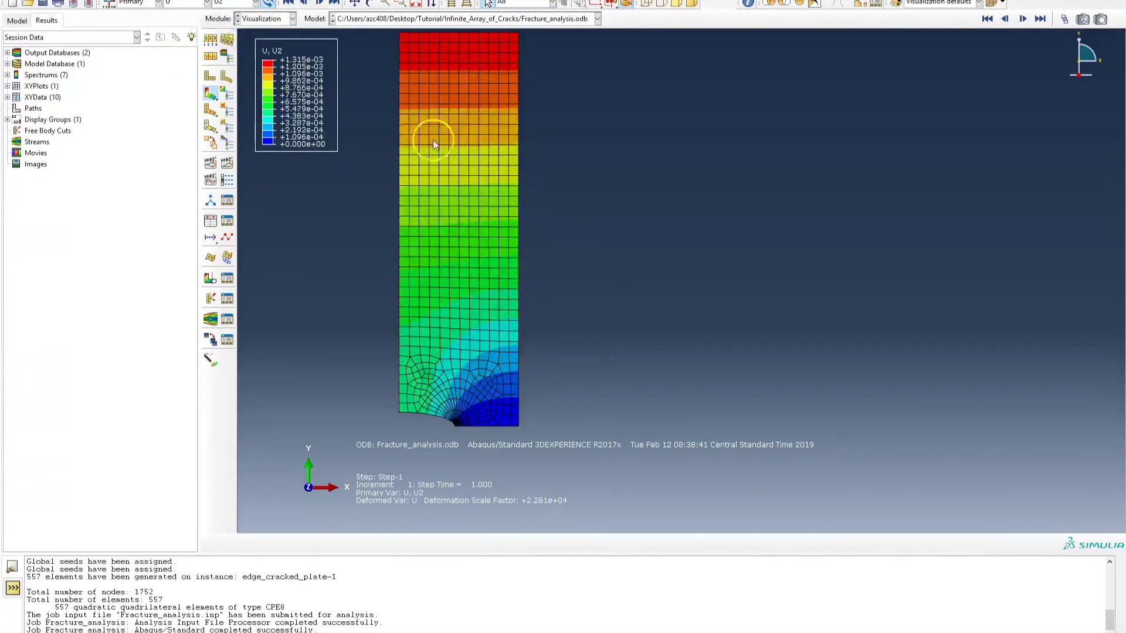
scroll(451, 186, up, 2)
scroll(449, 208, down, 2)
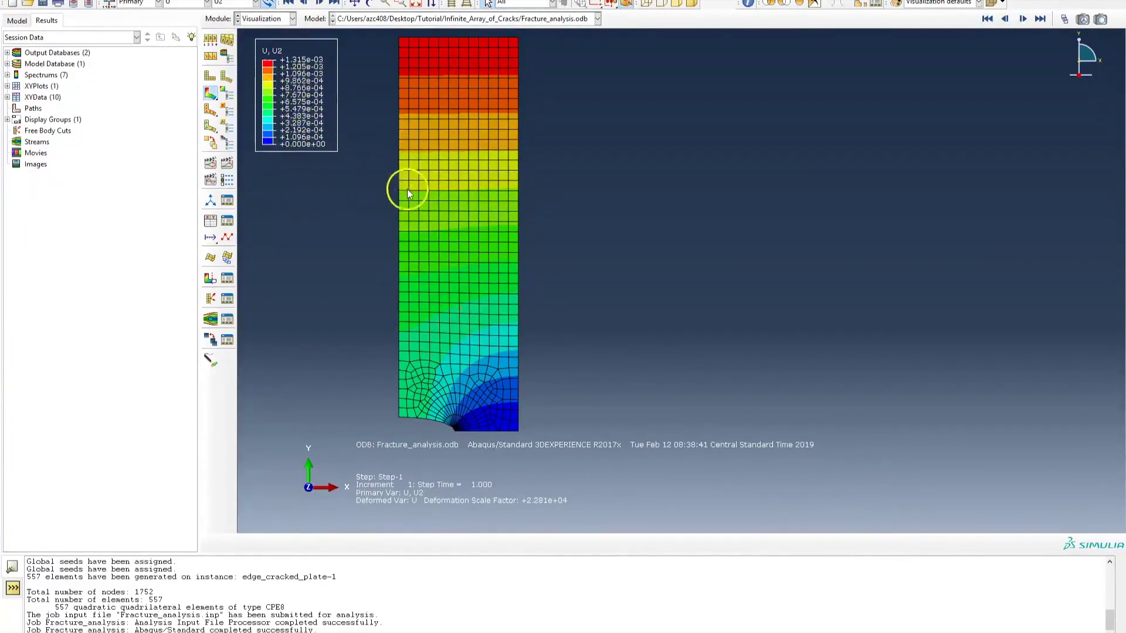
ctrl+alt+middle_drag(427, 194, 373, 191)
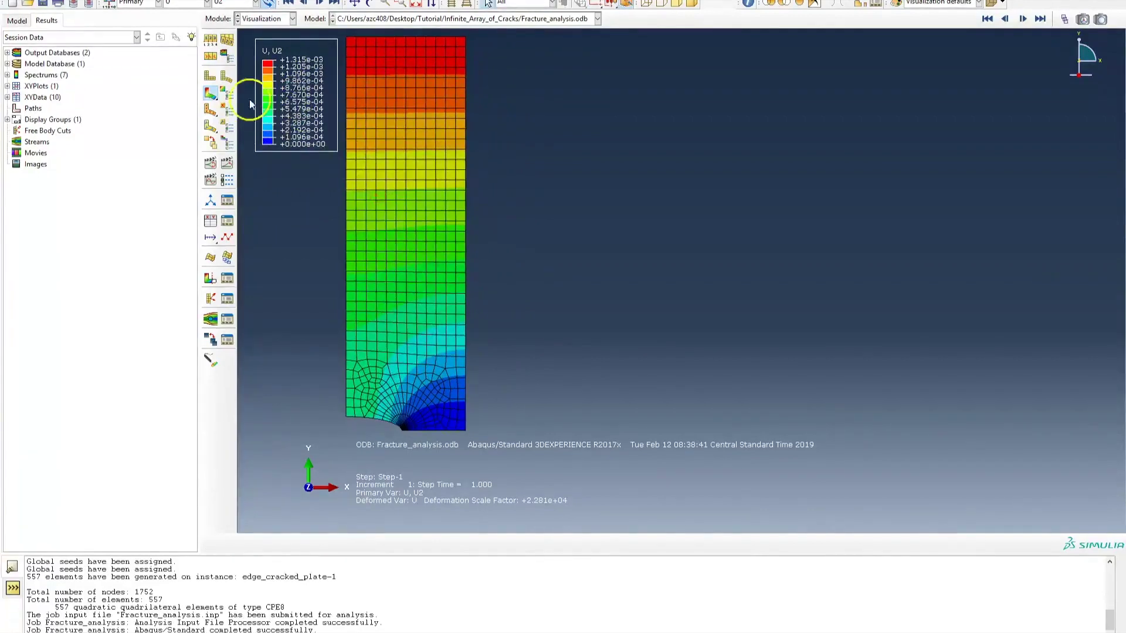
Plot the J-integral history output of crack contours 01 through 10 against time, and close the History Output dialog
click(154, 1)
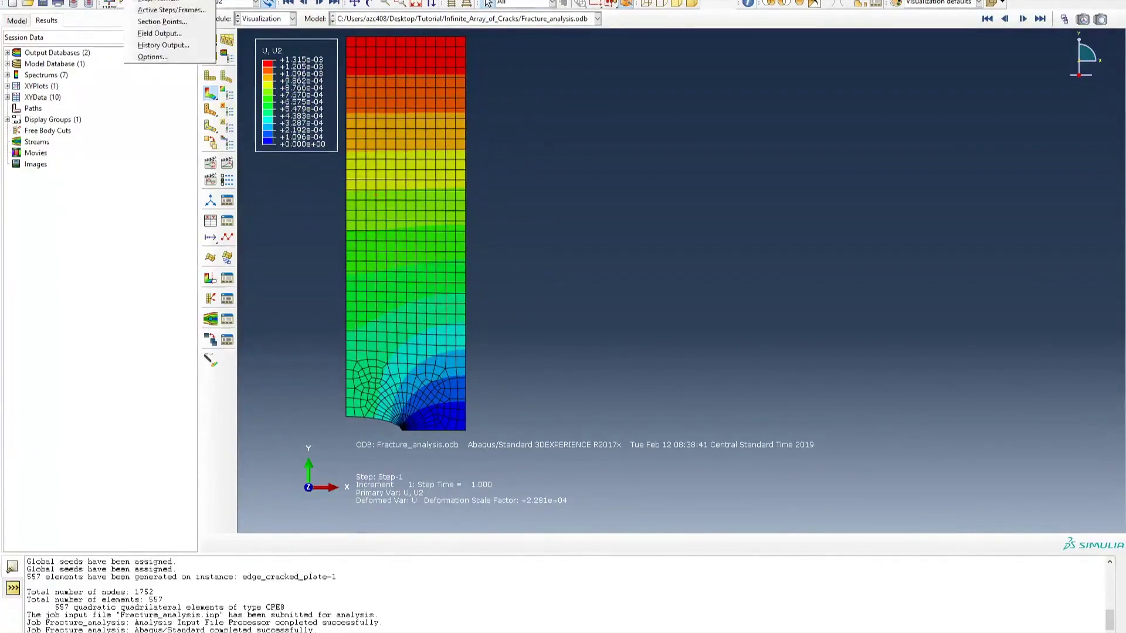
click(174, 46)
click(106, 340)
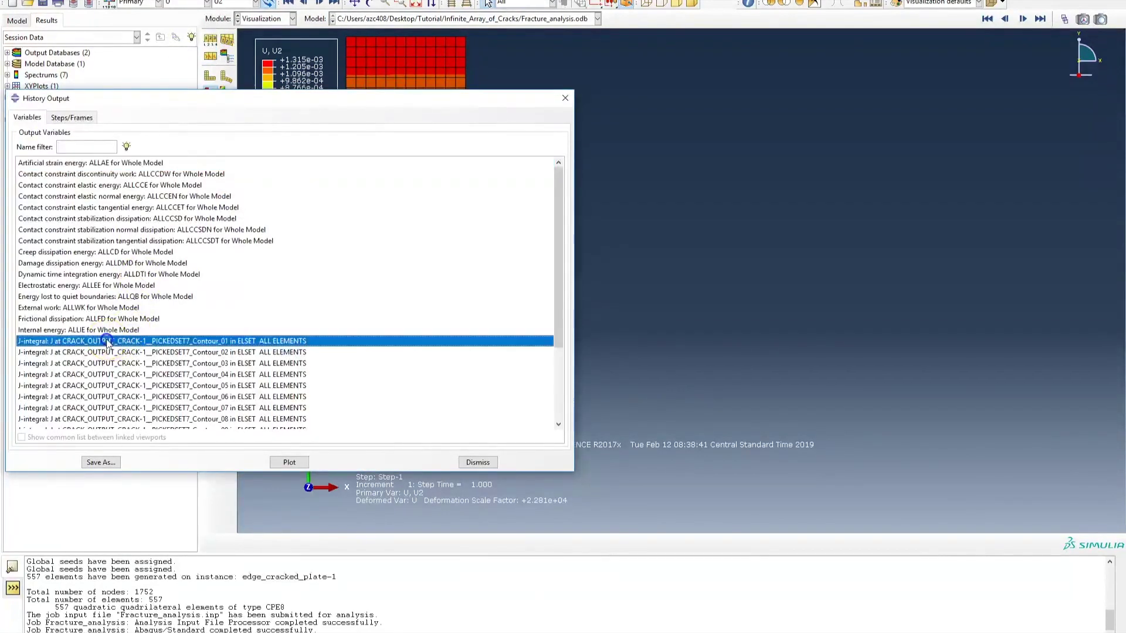
scroll(120, 347, down, 2)
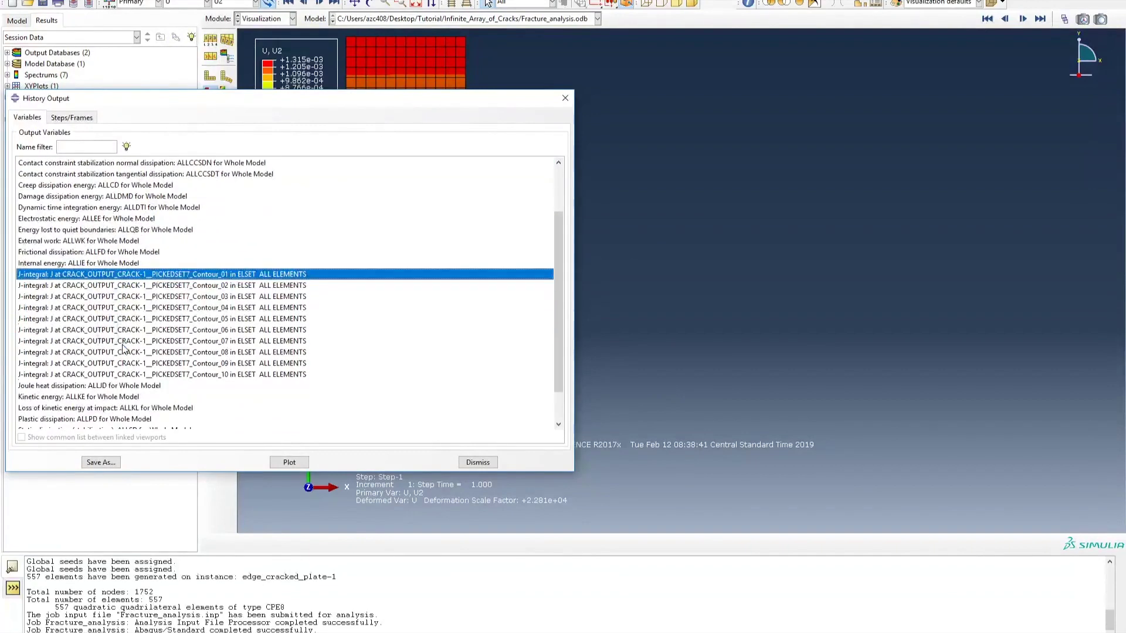
shift+click(240, 376)
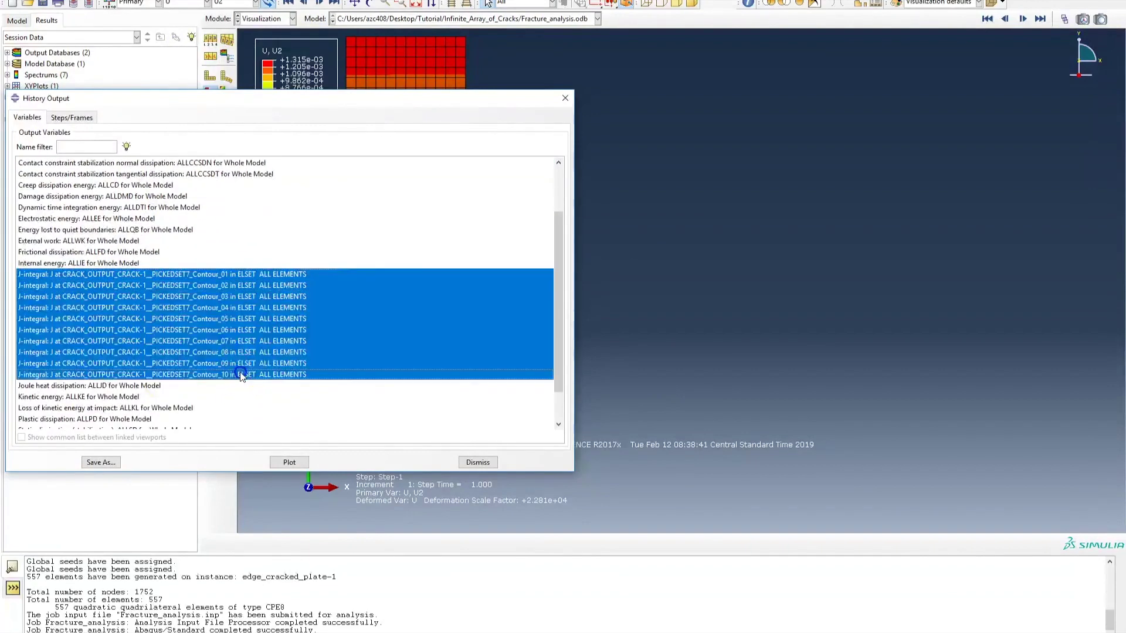
click(291, 461)
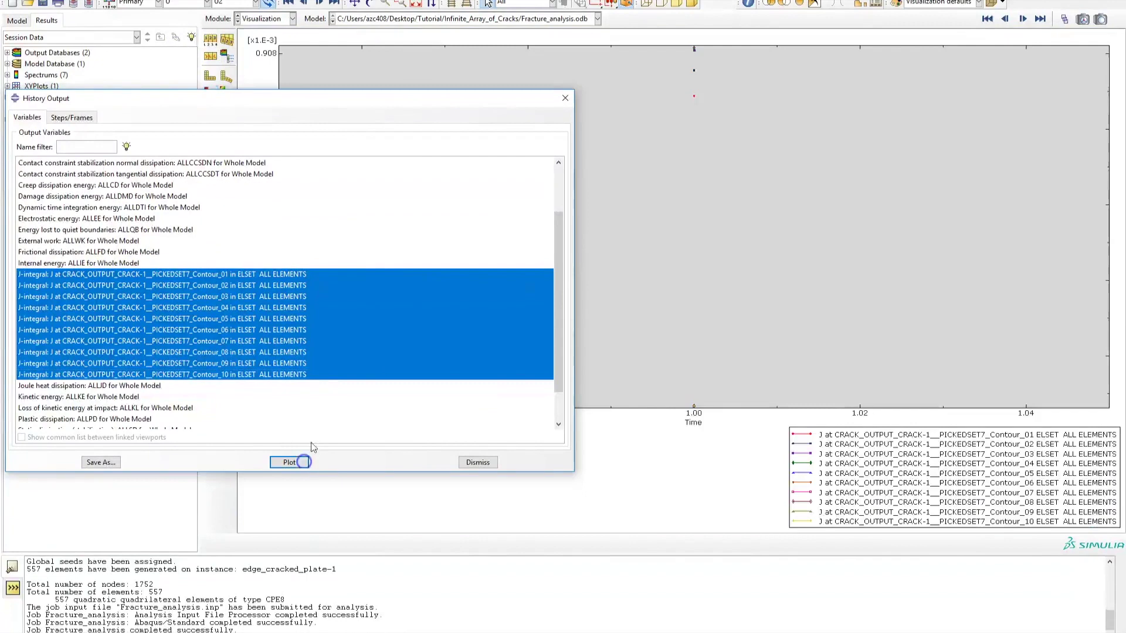
click(562, 99)
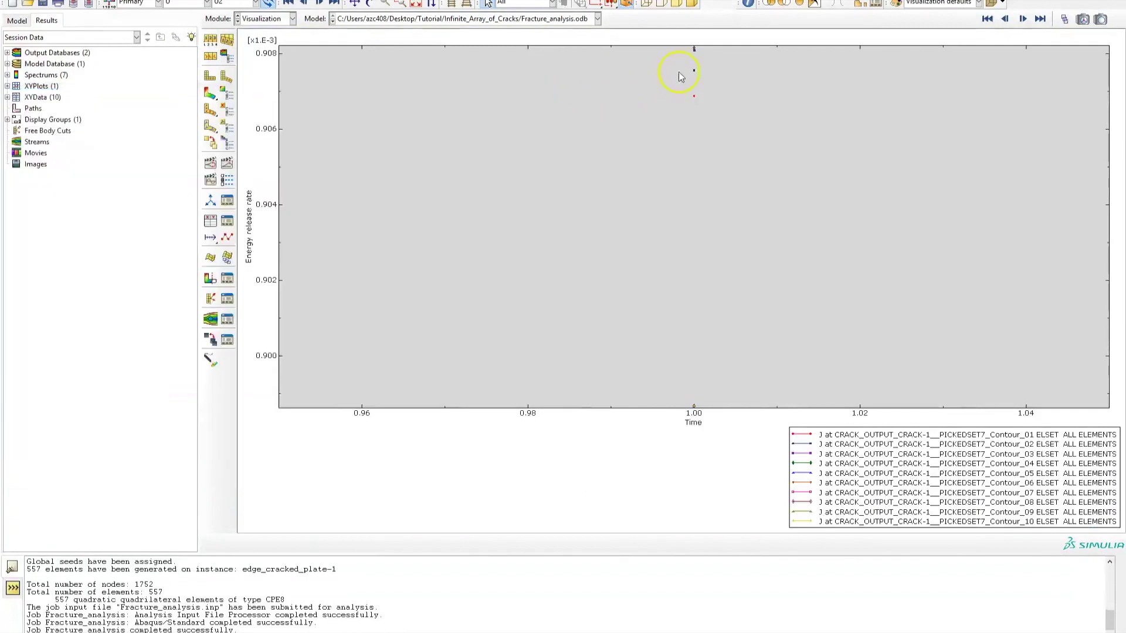
Examine the plotted J-integral points at time 1.0 closely to compare the energy release rates of the different contours
scroll(712, 52, up, 5)
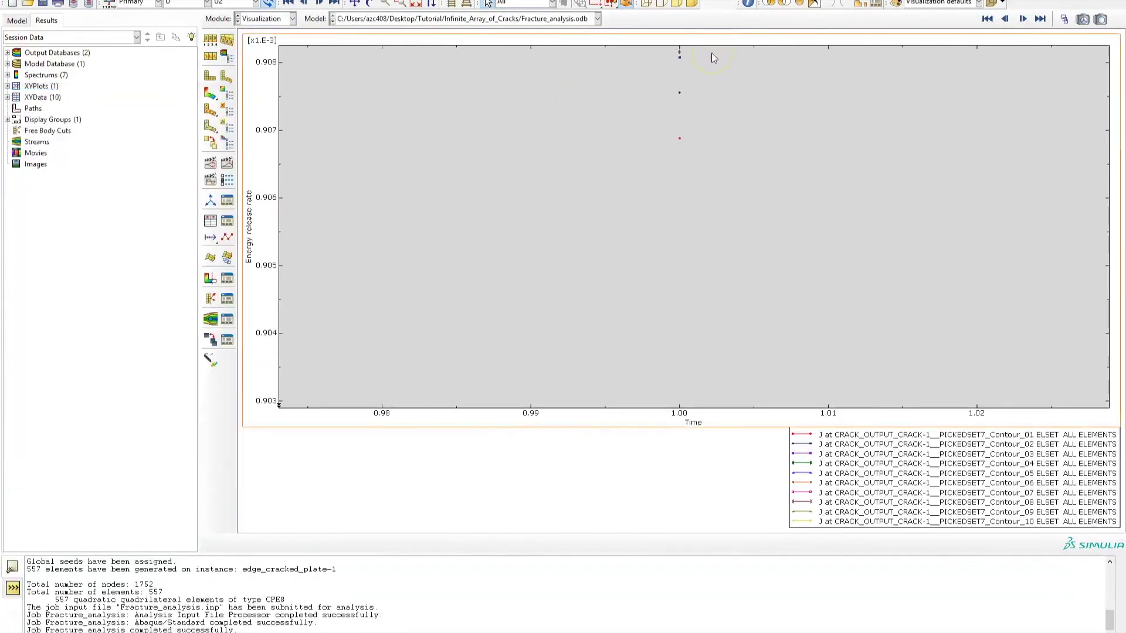
scroll(638, 201, down, 2)
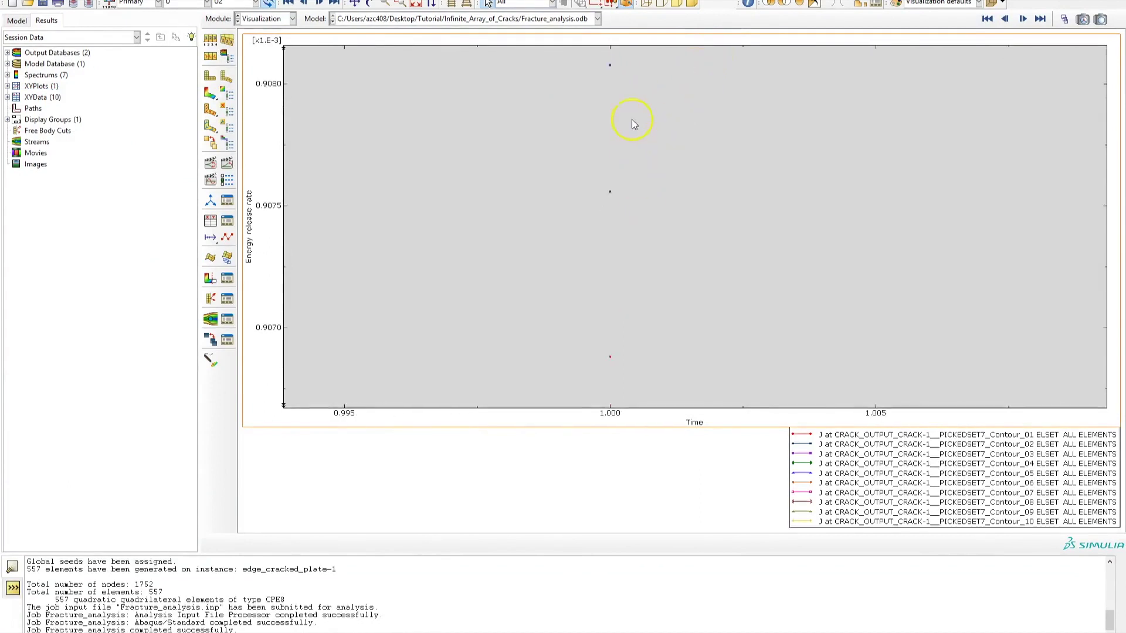
scroll(623, 51, up, 1)
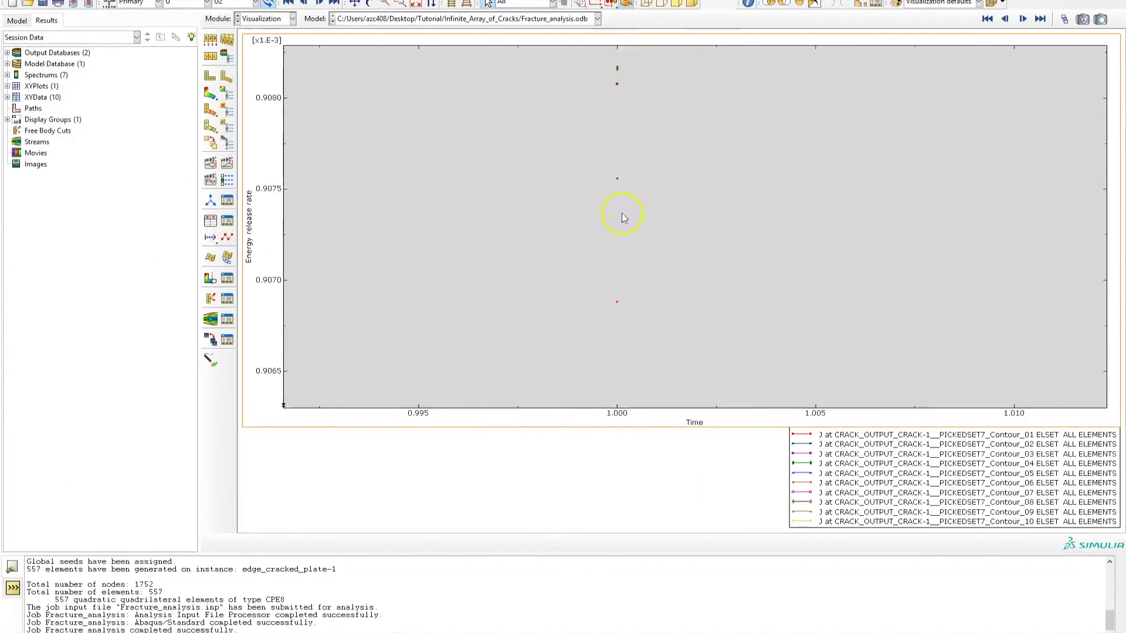
ctrl+alt+middle_drag(630, 306, 633, 228)
drag(633, 228, 408, 353)
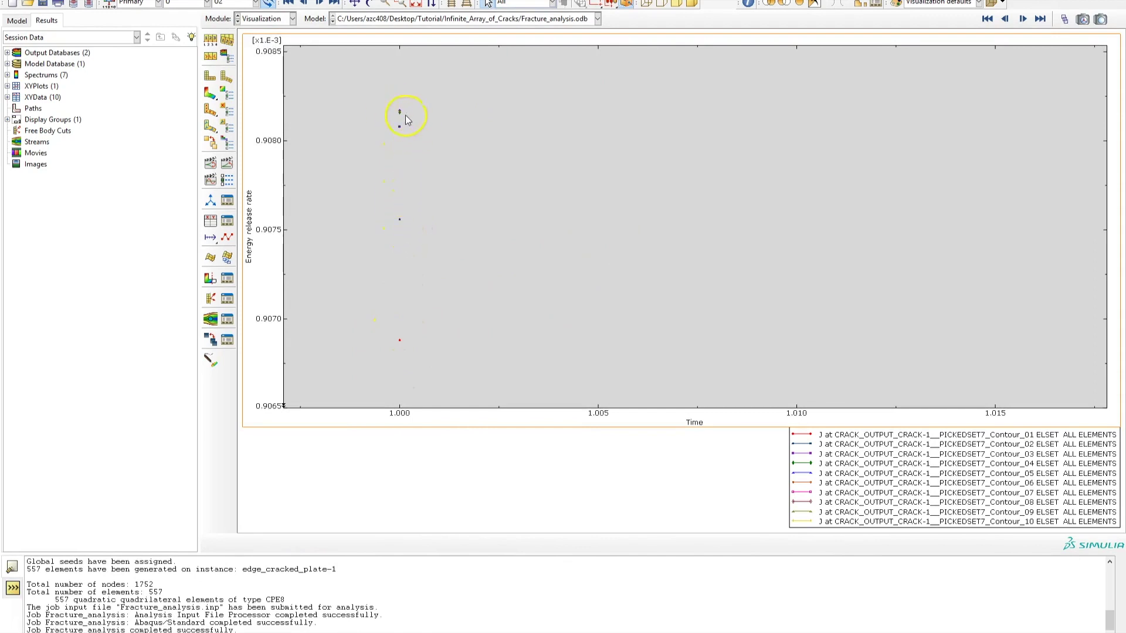
scroll(411, 117, up, 5)
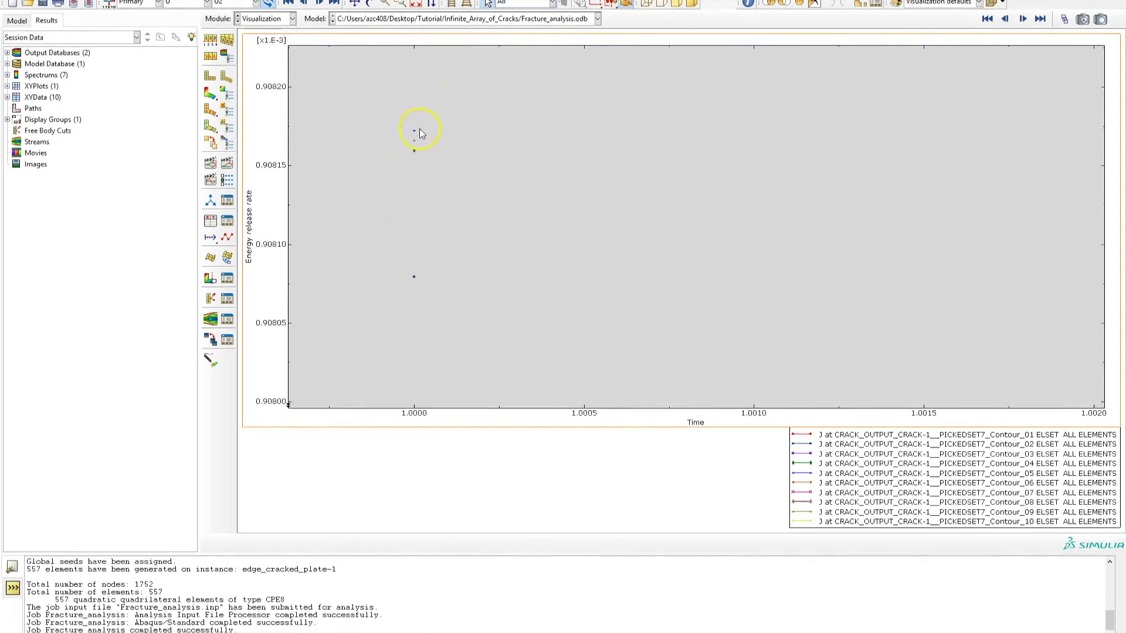
scroll(420, 128, up, 1)
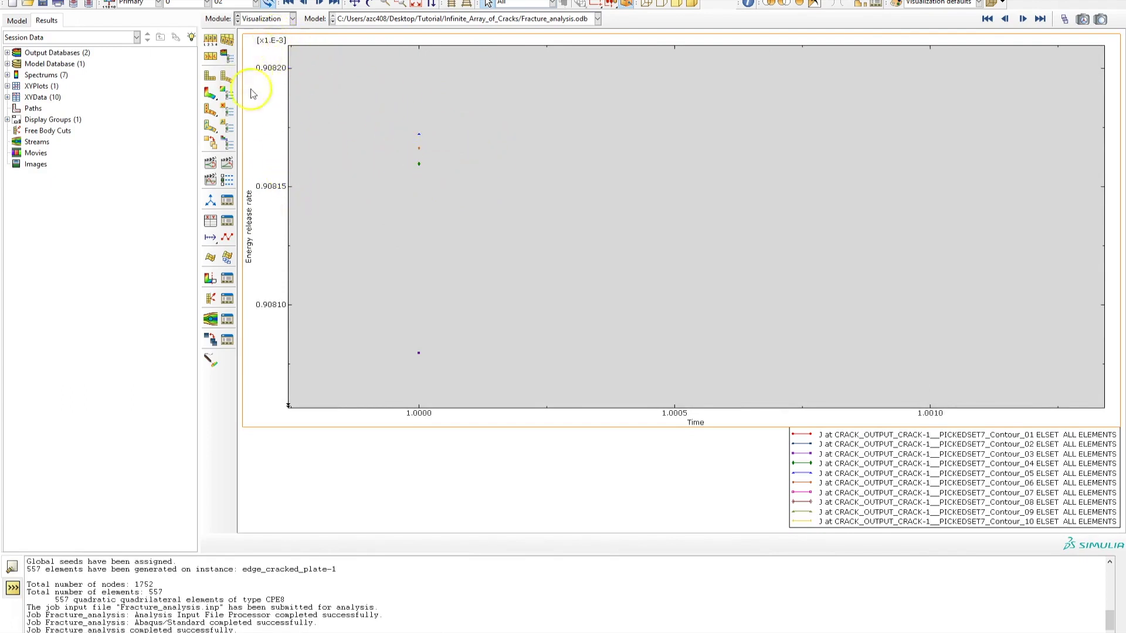
scroll(350, 201, down, 4)
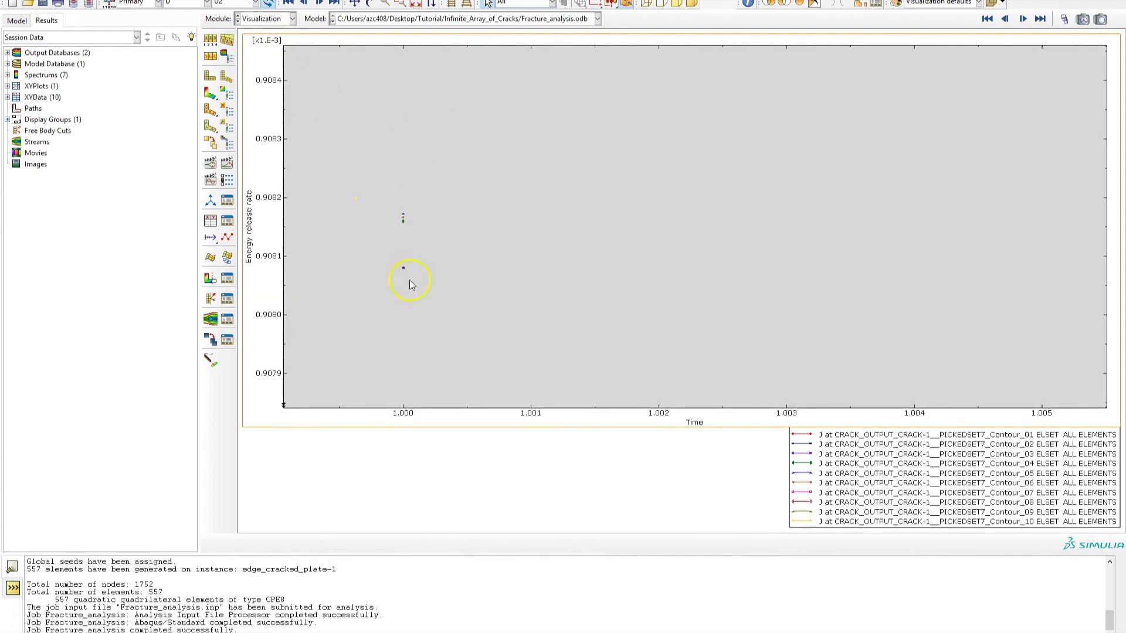
drag(413, 283, 399, 191)
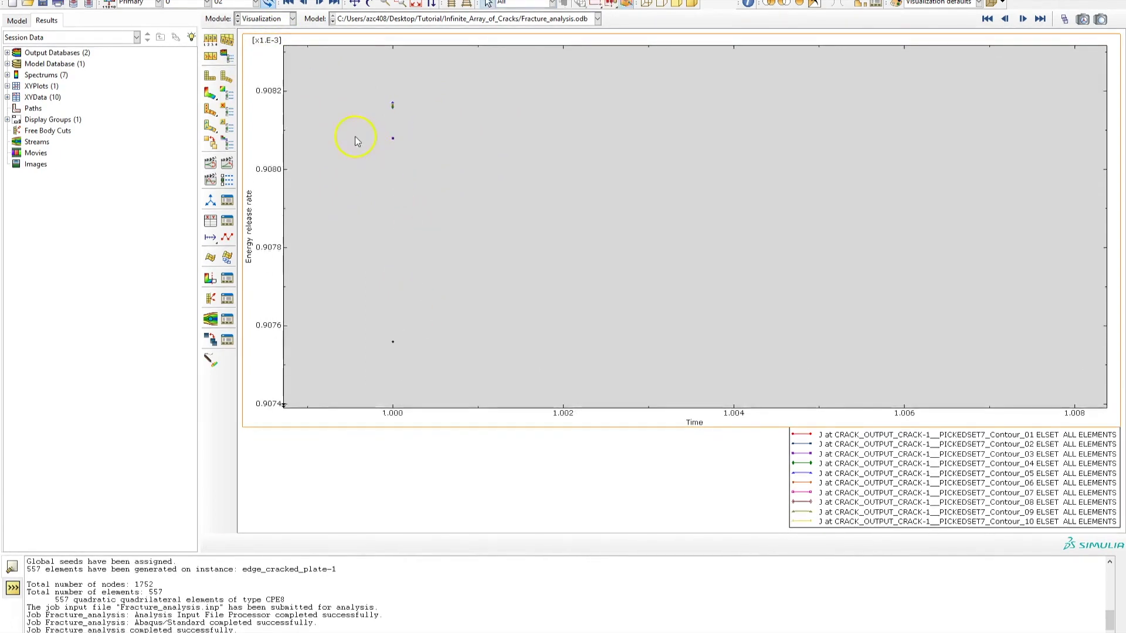
Write all ten J-integral XY data sets to the report file j_integral_results.txt with 9 significant digits
click(227, 1)
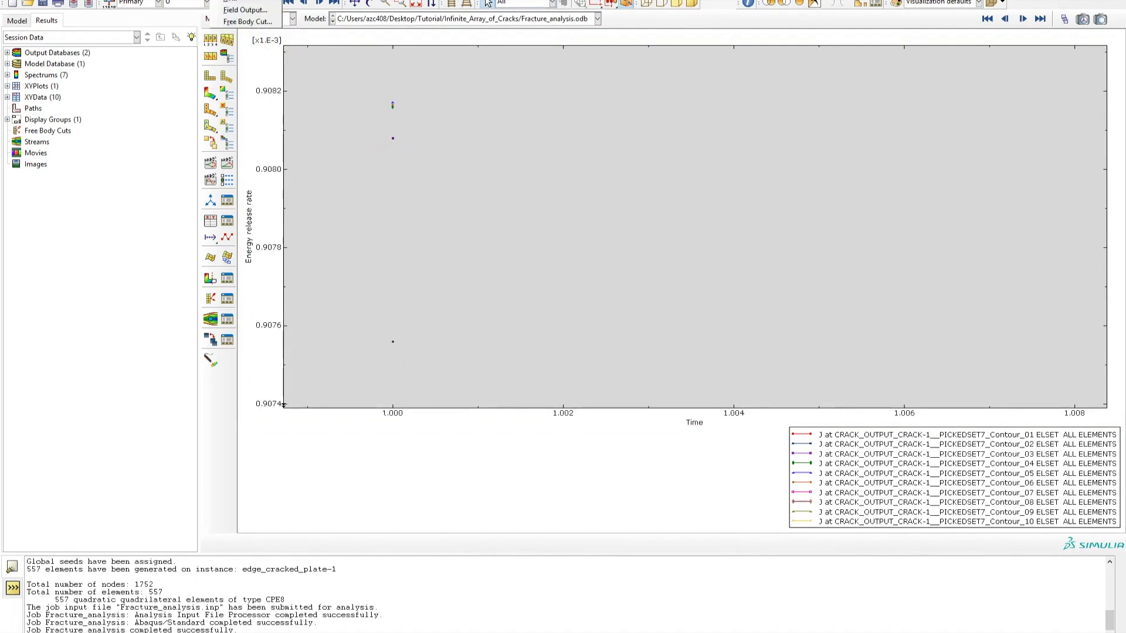
click(243, 2)
click(151, 249)
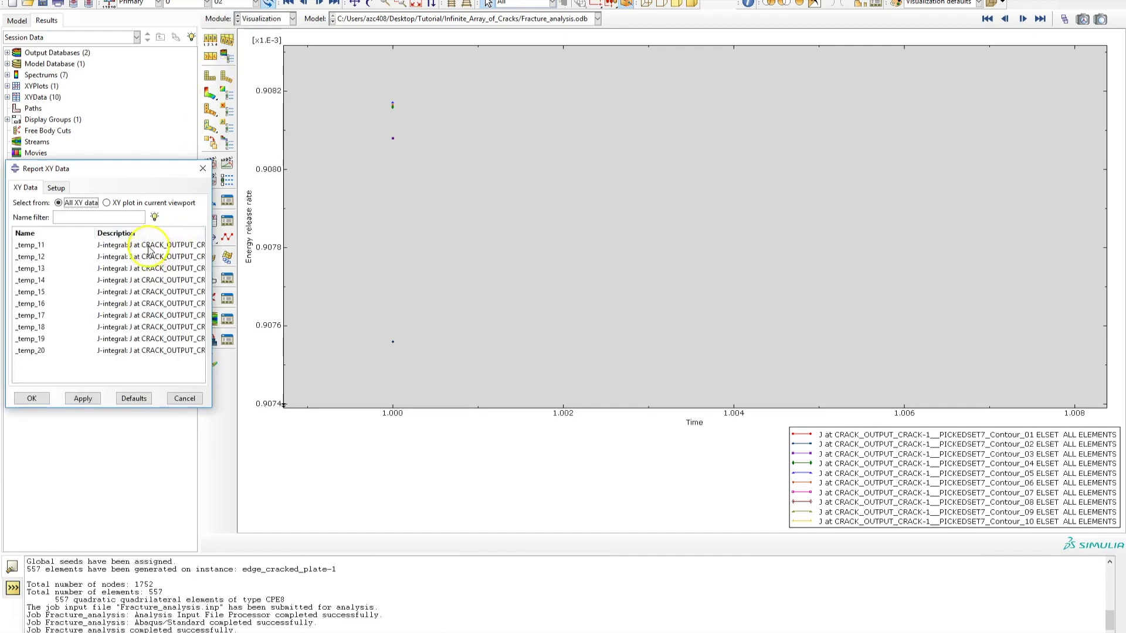
shift+click(140, 351)
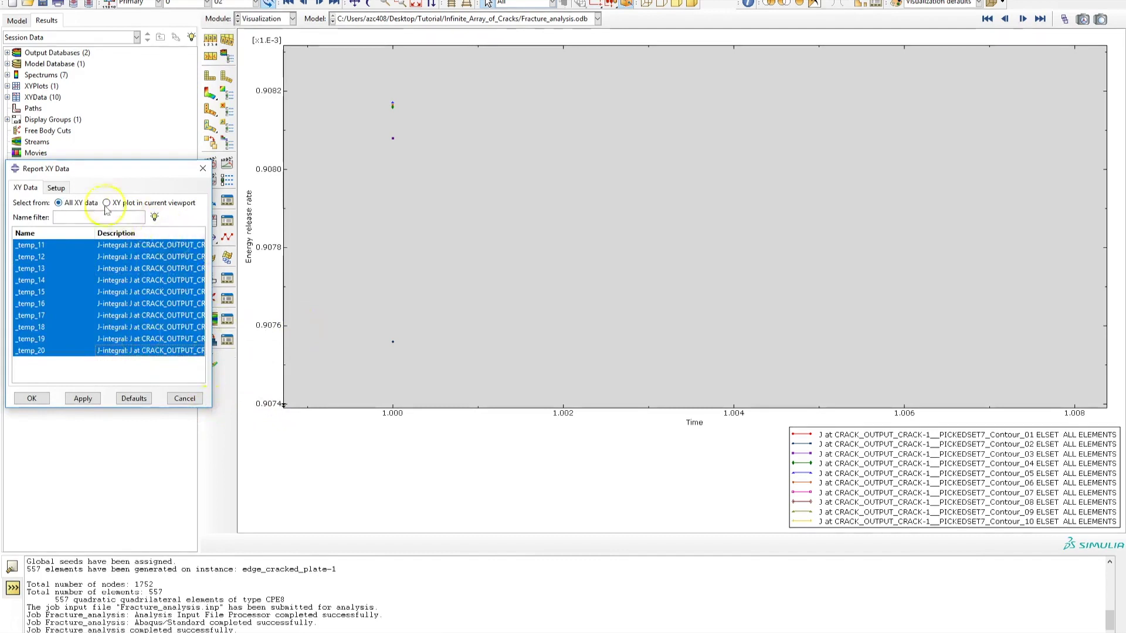
click(56, 187)
drag(76, 218, 11, 216)
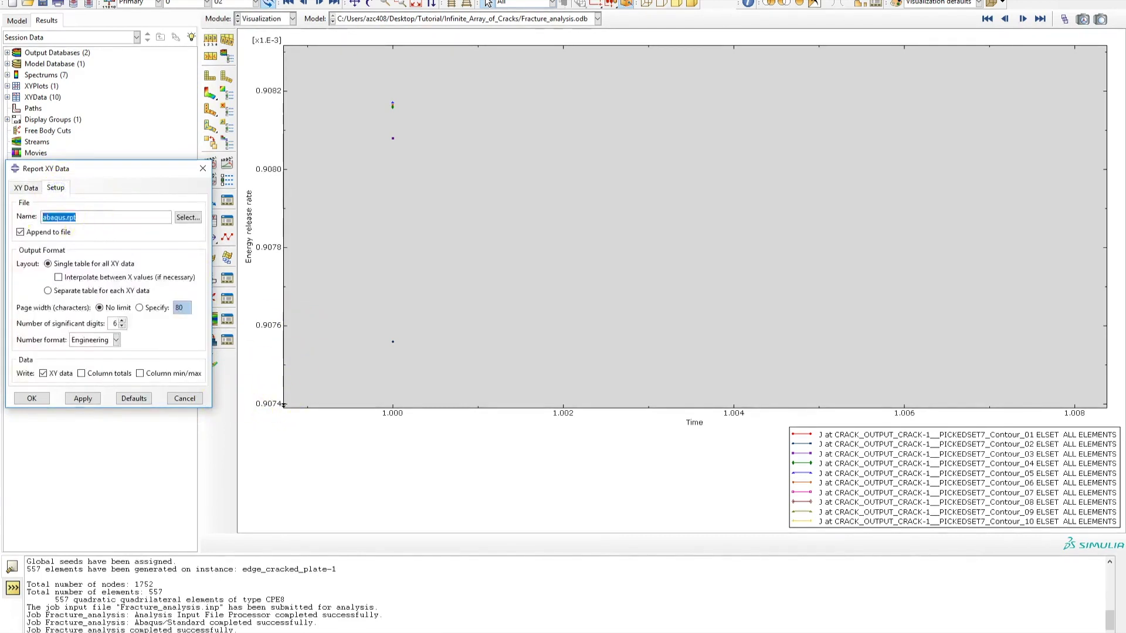
text(j_integral_result)
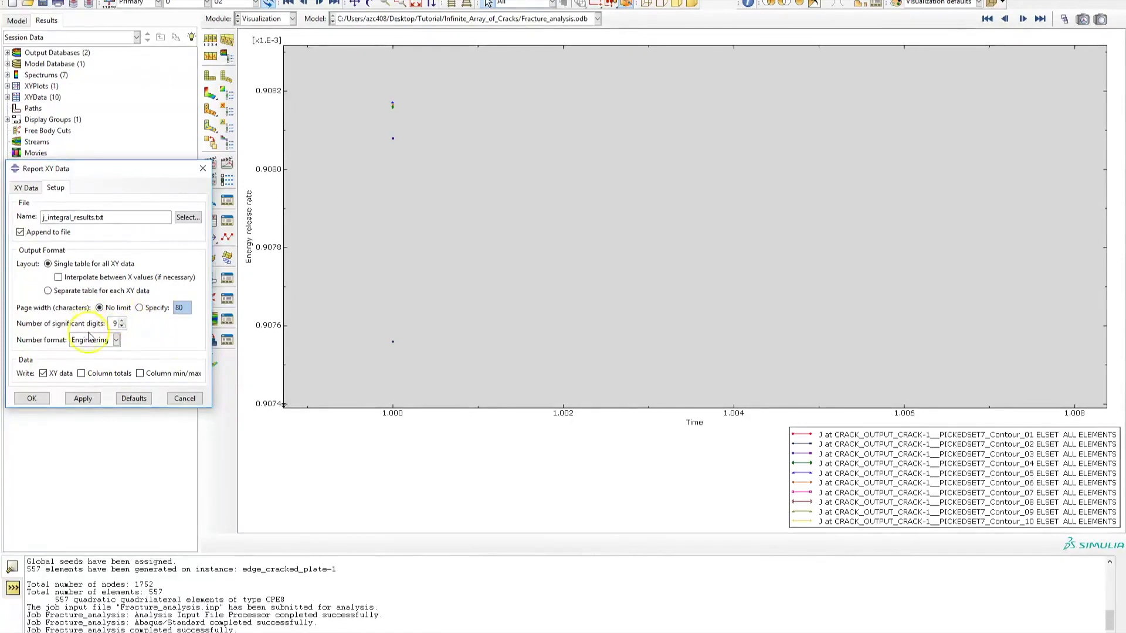
click(49, 390)
click(47, 399)
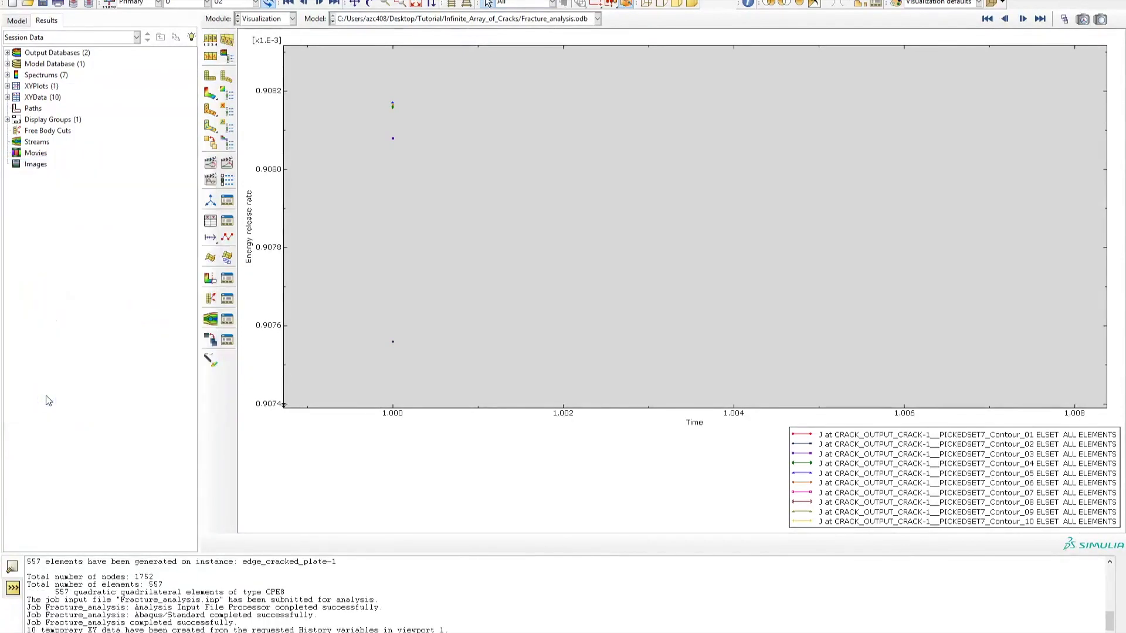
Switch to File Explorer and open the j_integral_results text file in the Infinite_Array_of_Cracks folder
mouse_move(128, 632)
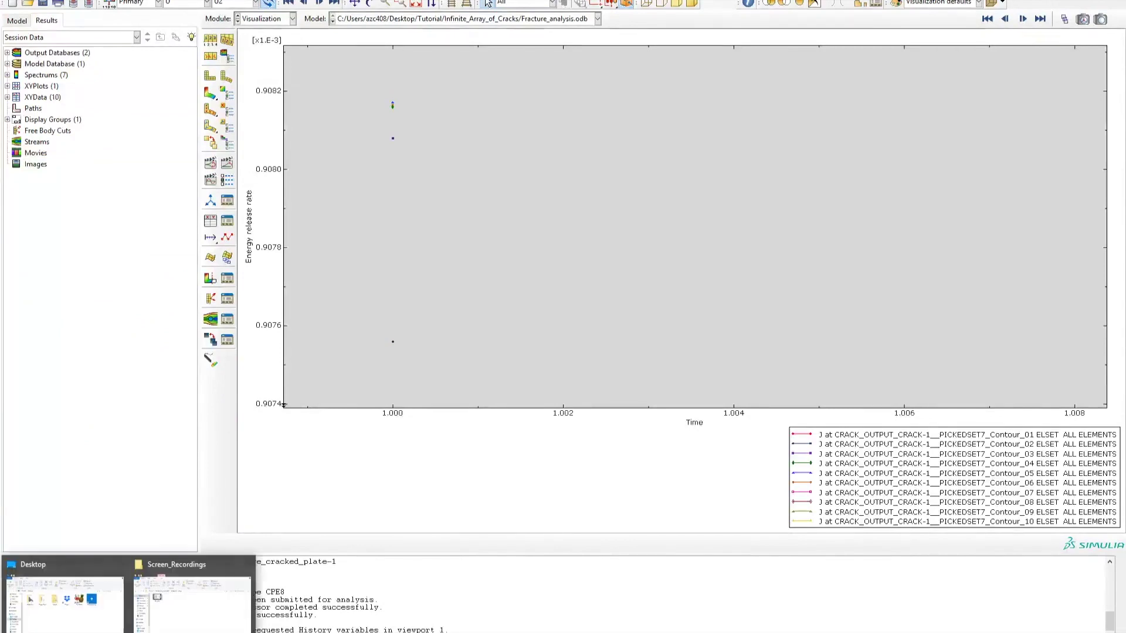
click(179, 613)
click(422, 235)
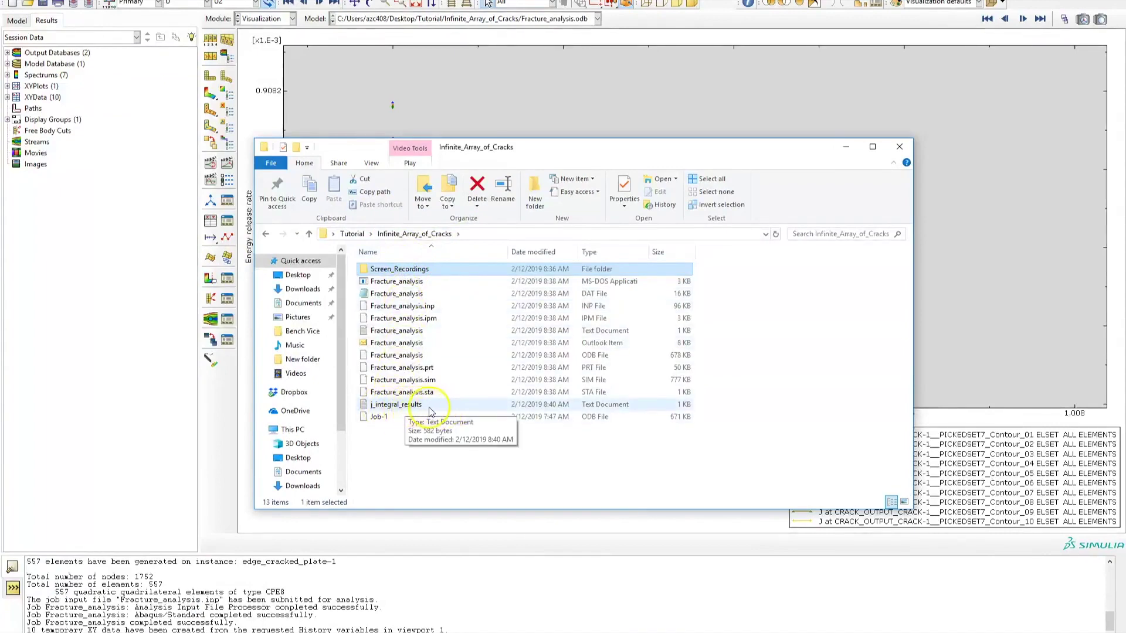
double_click(432, 406)
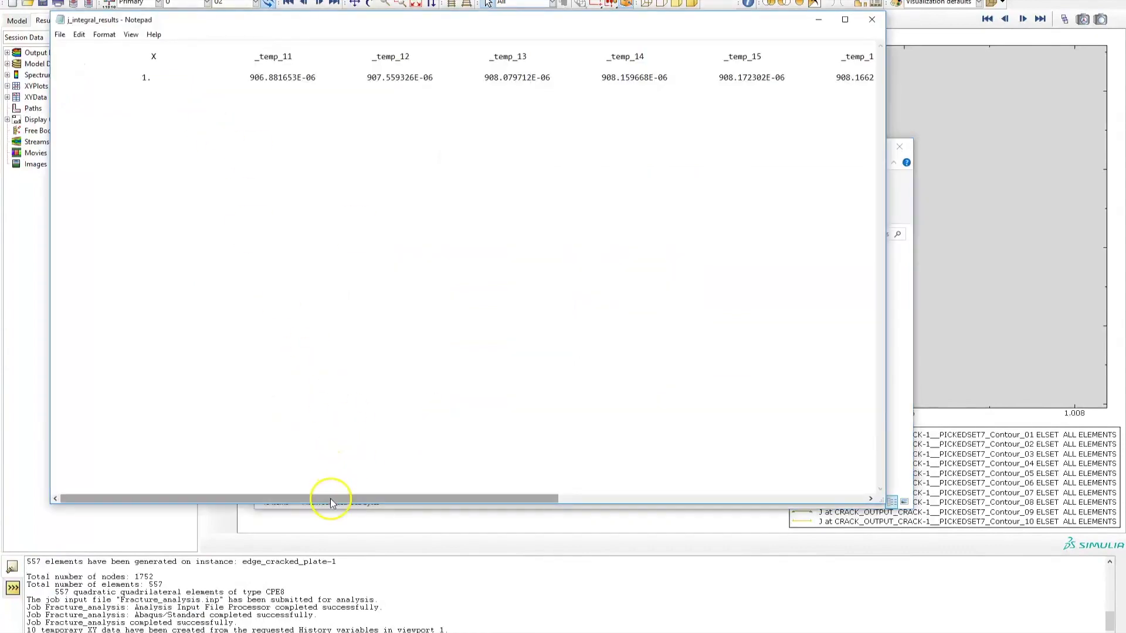
Compare the reported J-integral values across all ten contour columns, from _temp_11 to _temp_20, and close the text file
drag(250, 79, 321, 81)
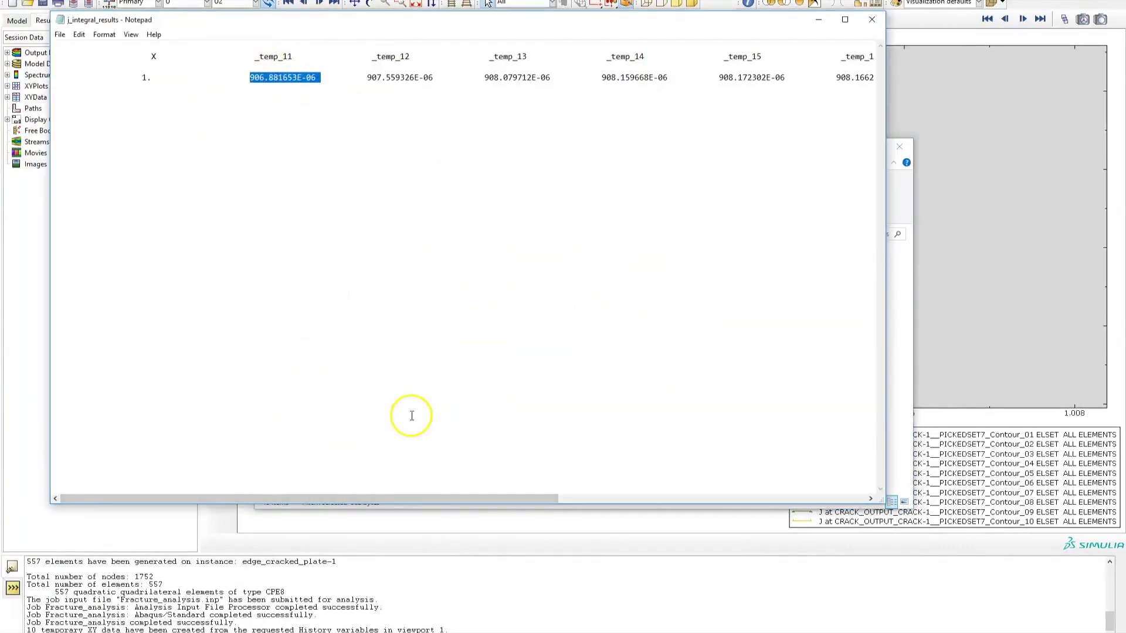
drag(410, 499, 703, 499)
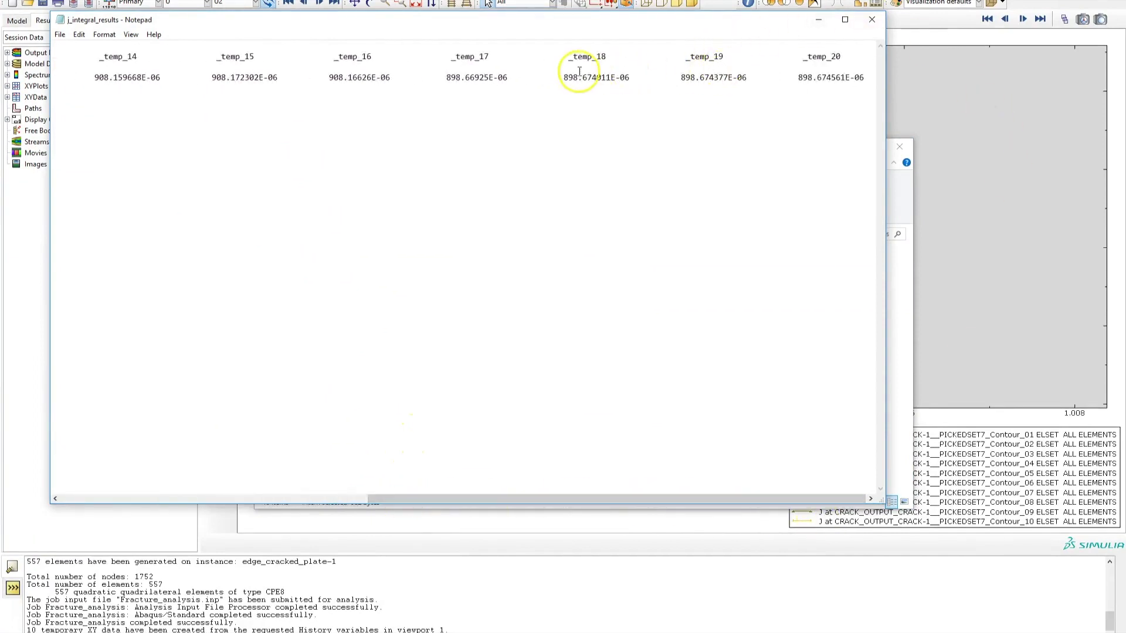
drag(840, 77, 489, 78)
drag(397, 493, 733, 469)
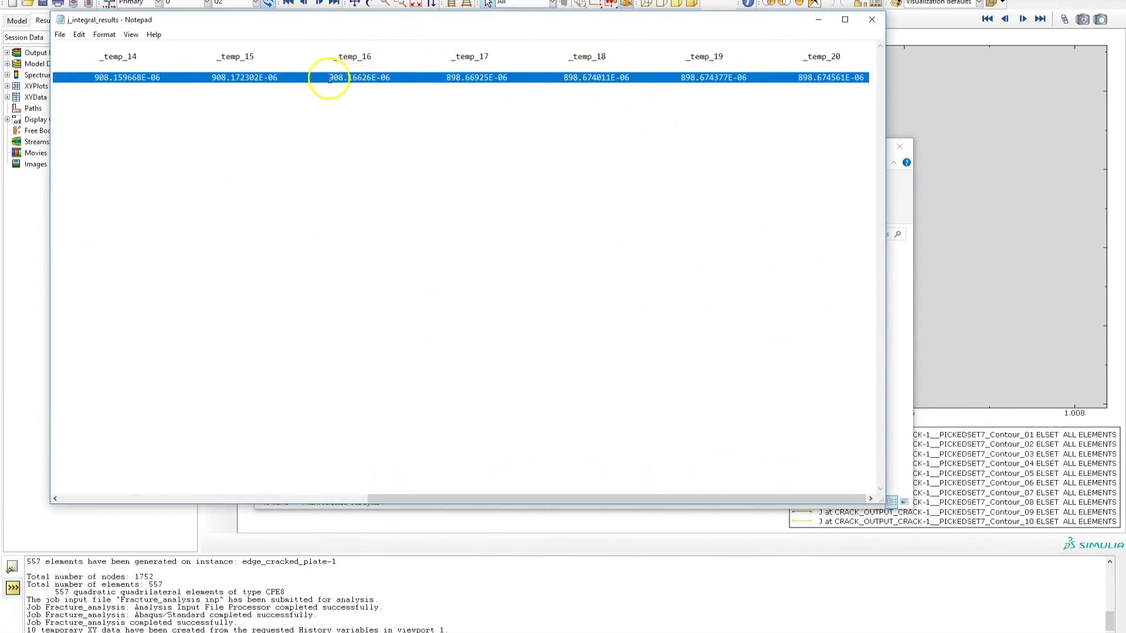
click(449, 79)
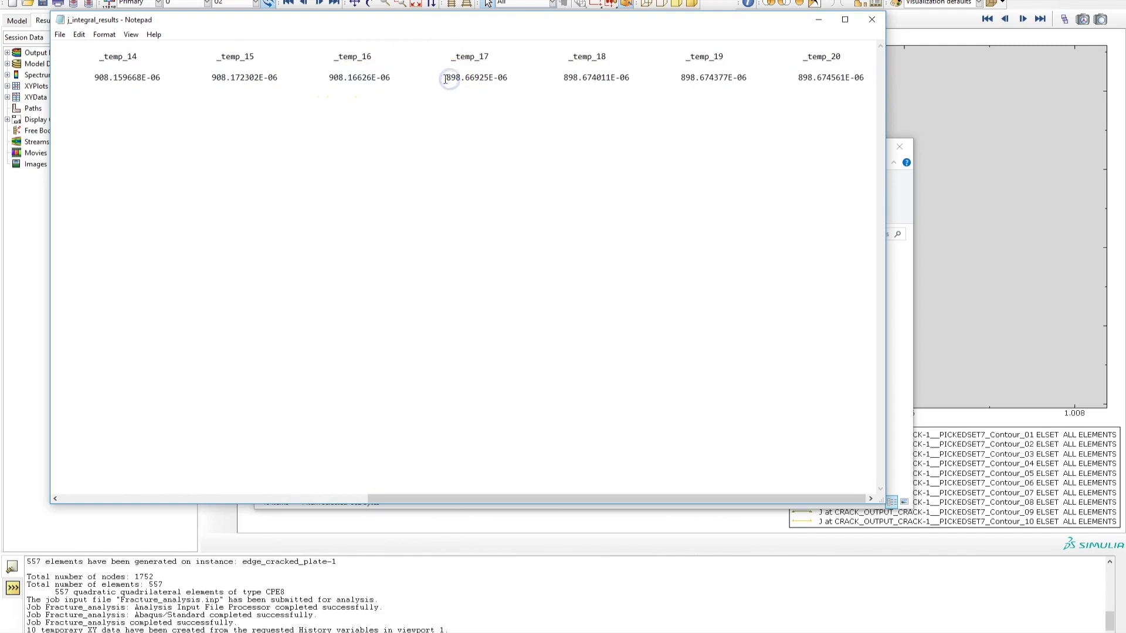
key(Down)
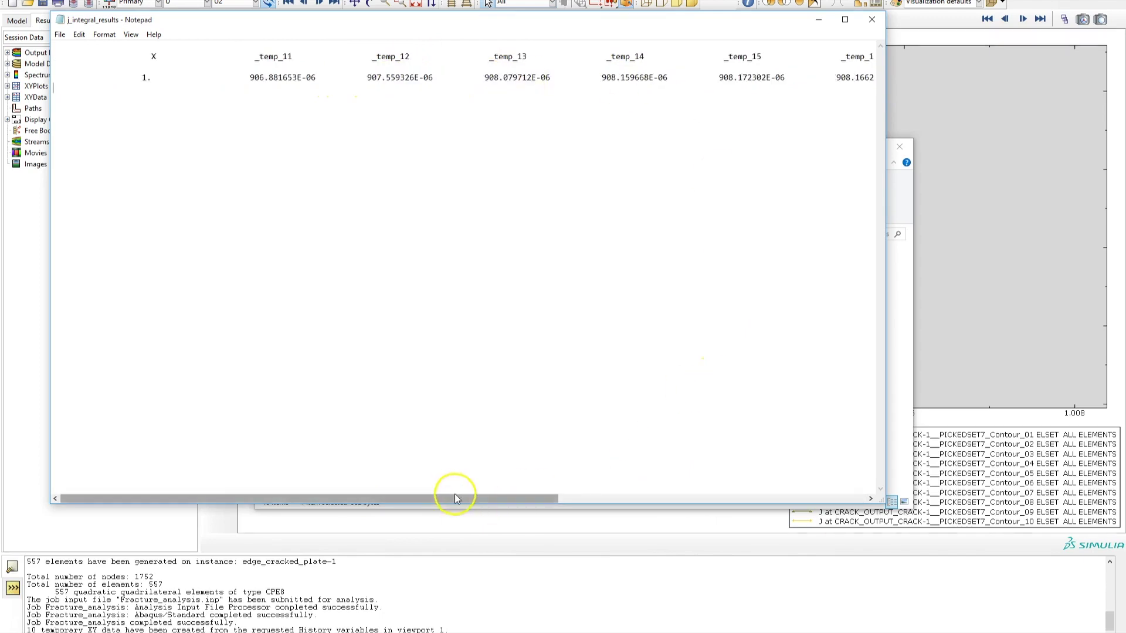
drag(453, 497, 686, 498)
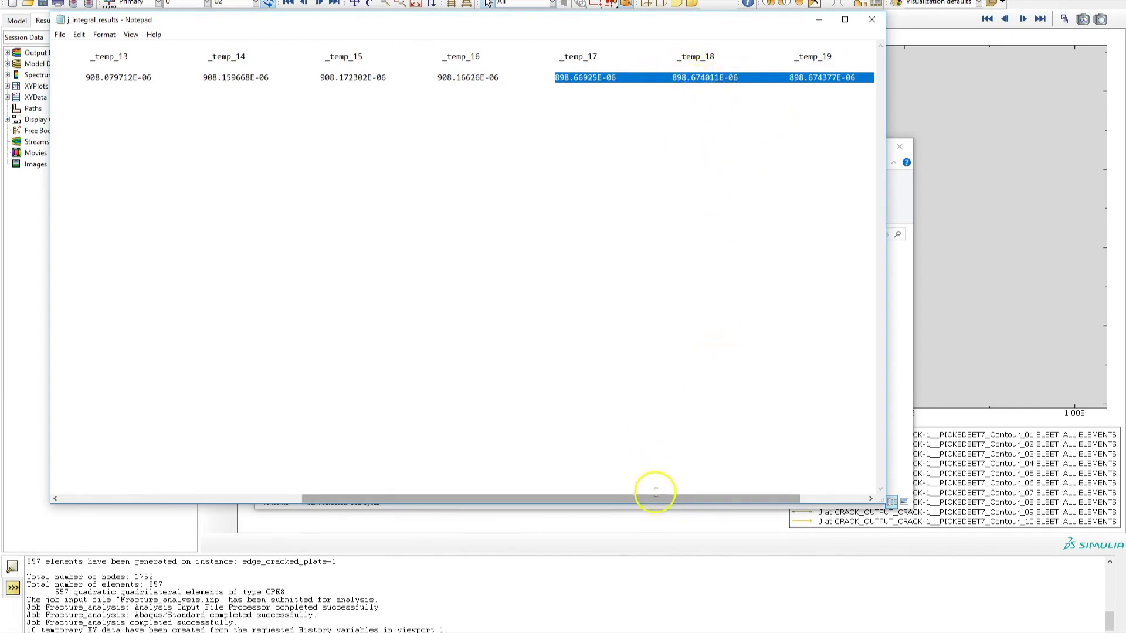
drag(658, 498, 326, 444)
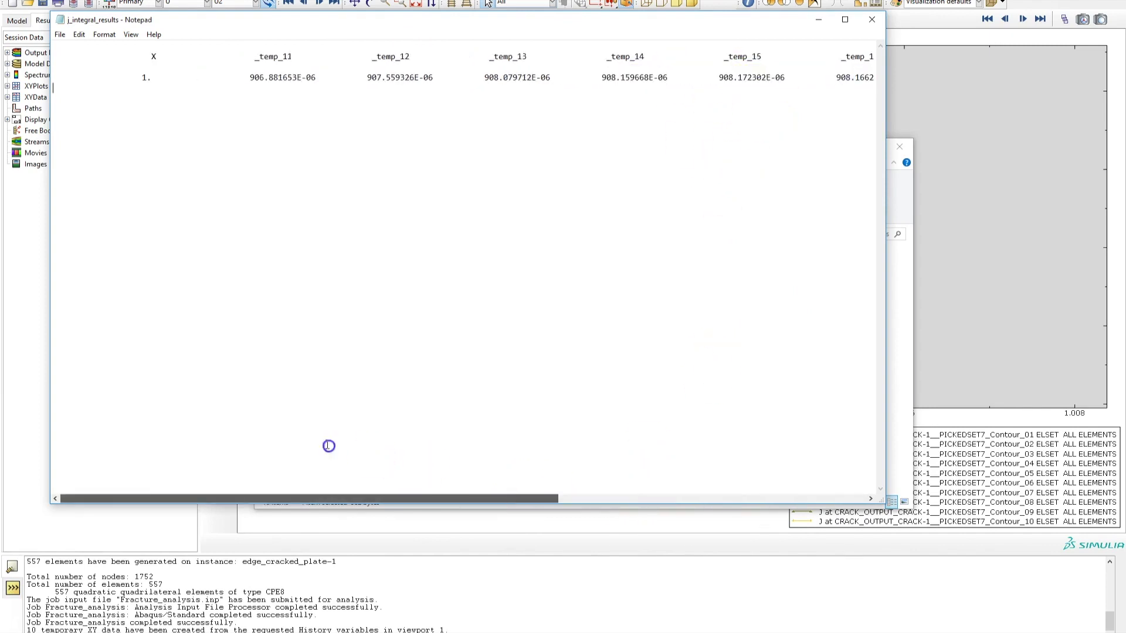
click(872, 19)
click(895, 153)
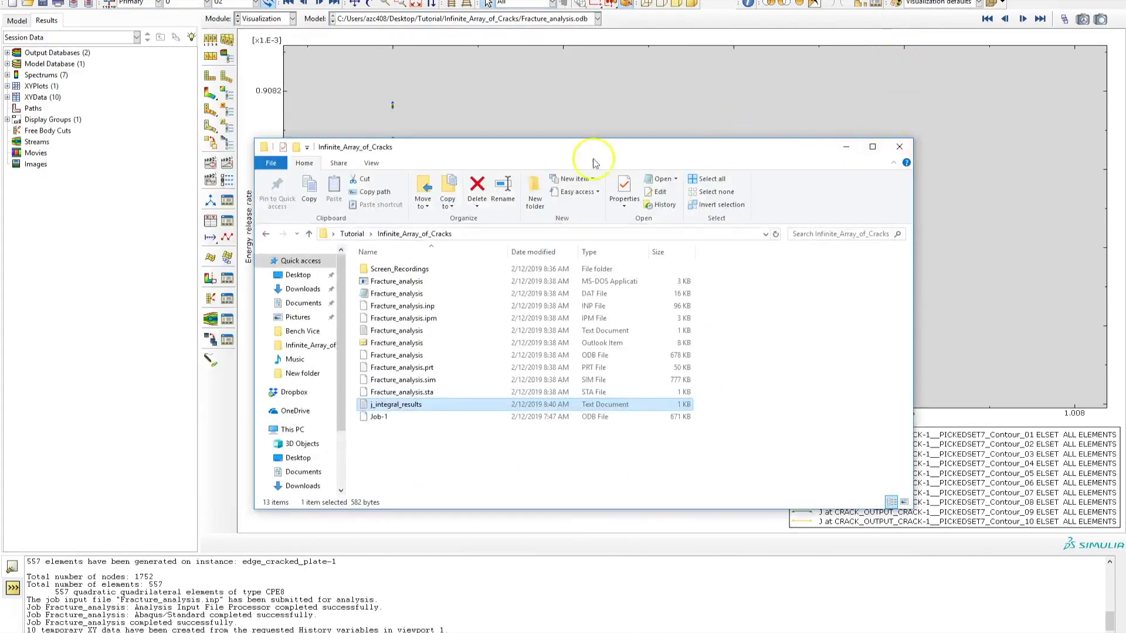
click(297, 114)
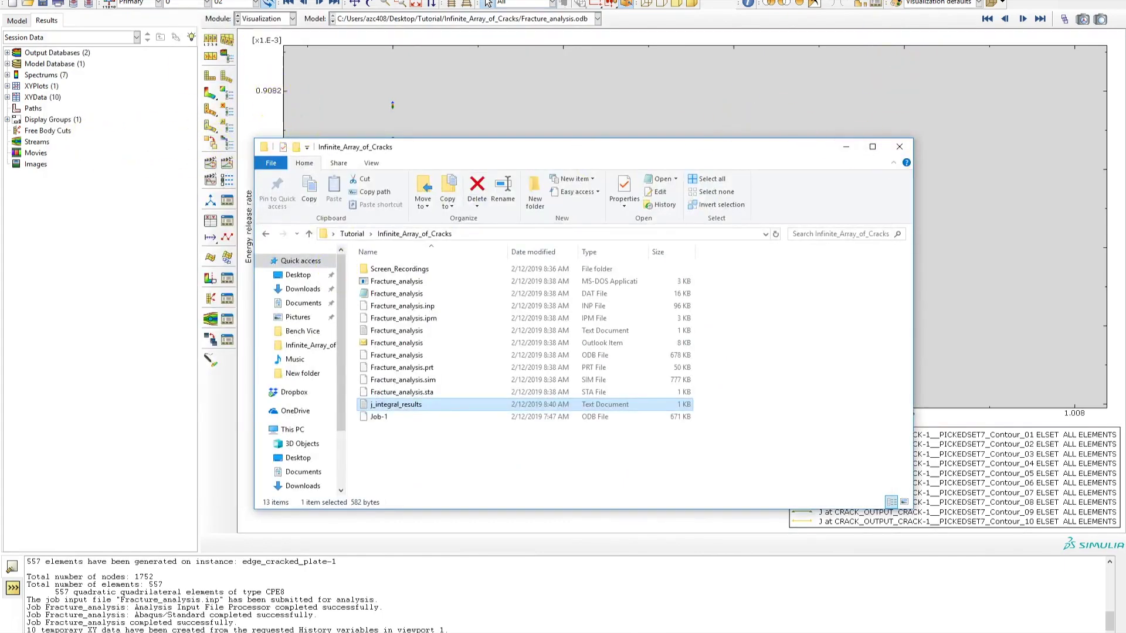